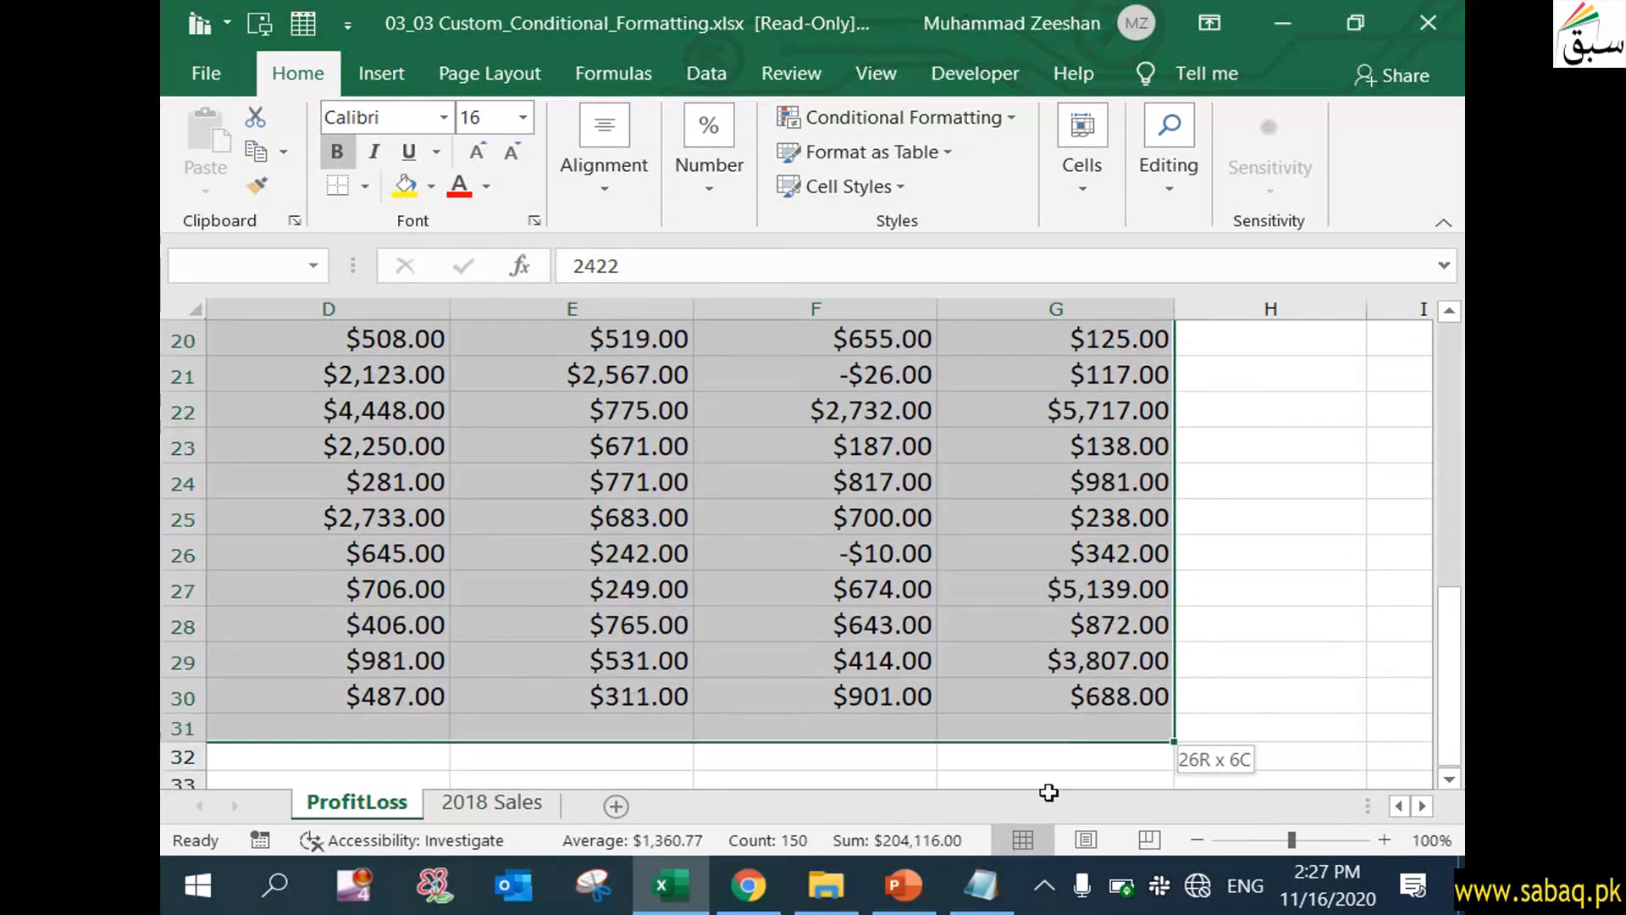
Start a Greater Than highlight rule for the selected January to June sales values with a threshold of 2000
click(1401, 804)
click(1401, 805)
drag(1447, 695, 1433, 355)
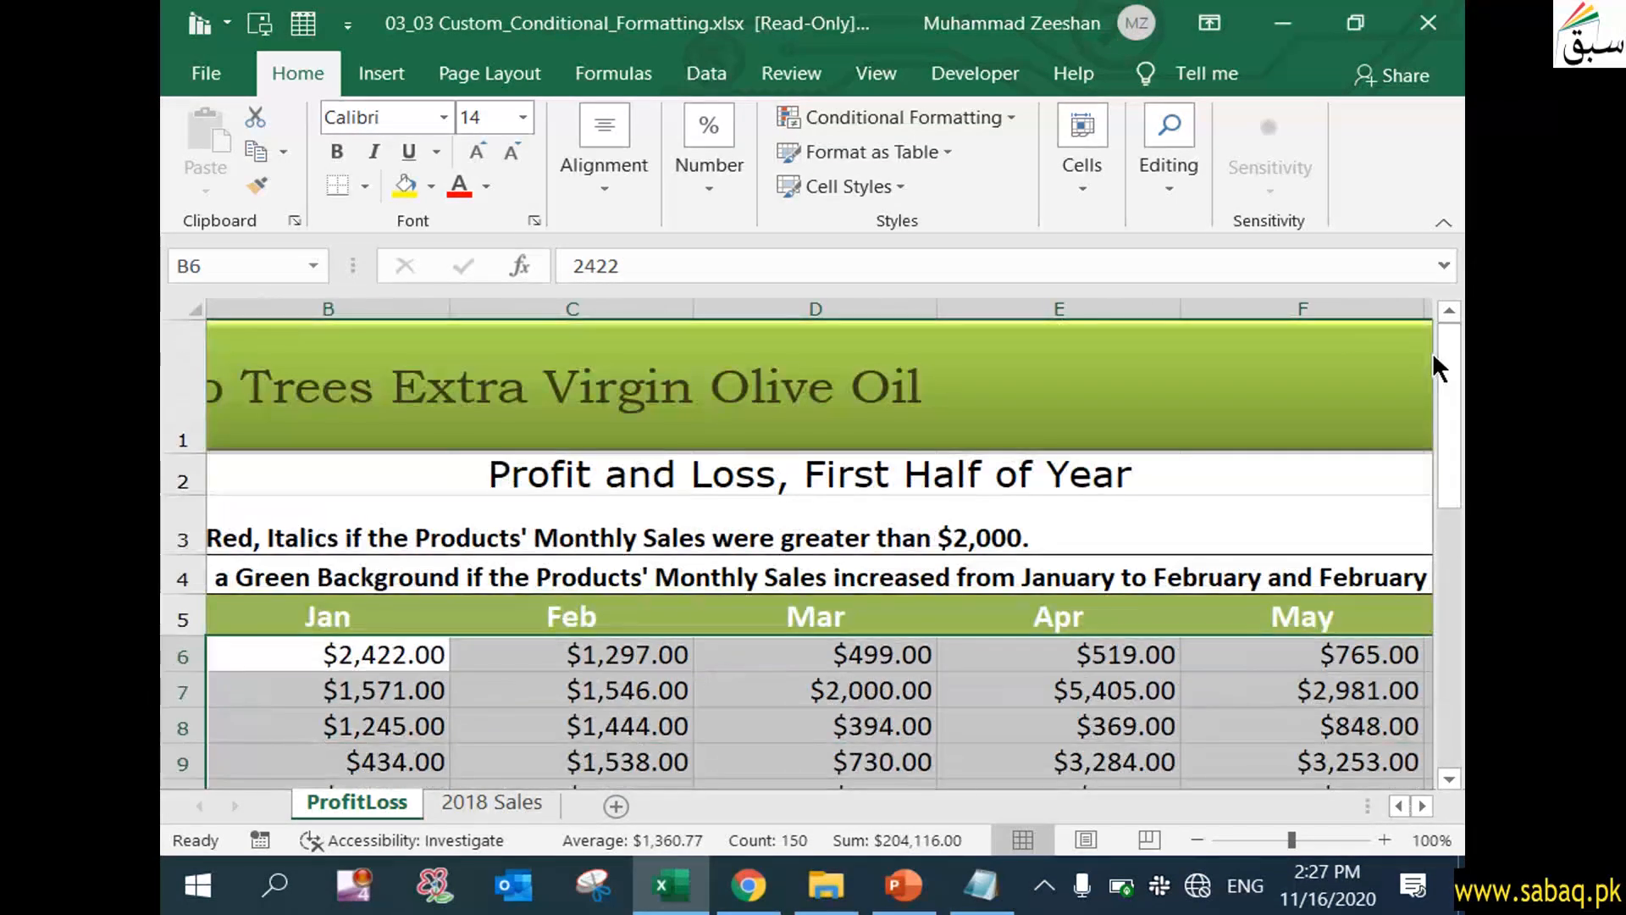
click(978, 120)
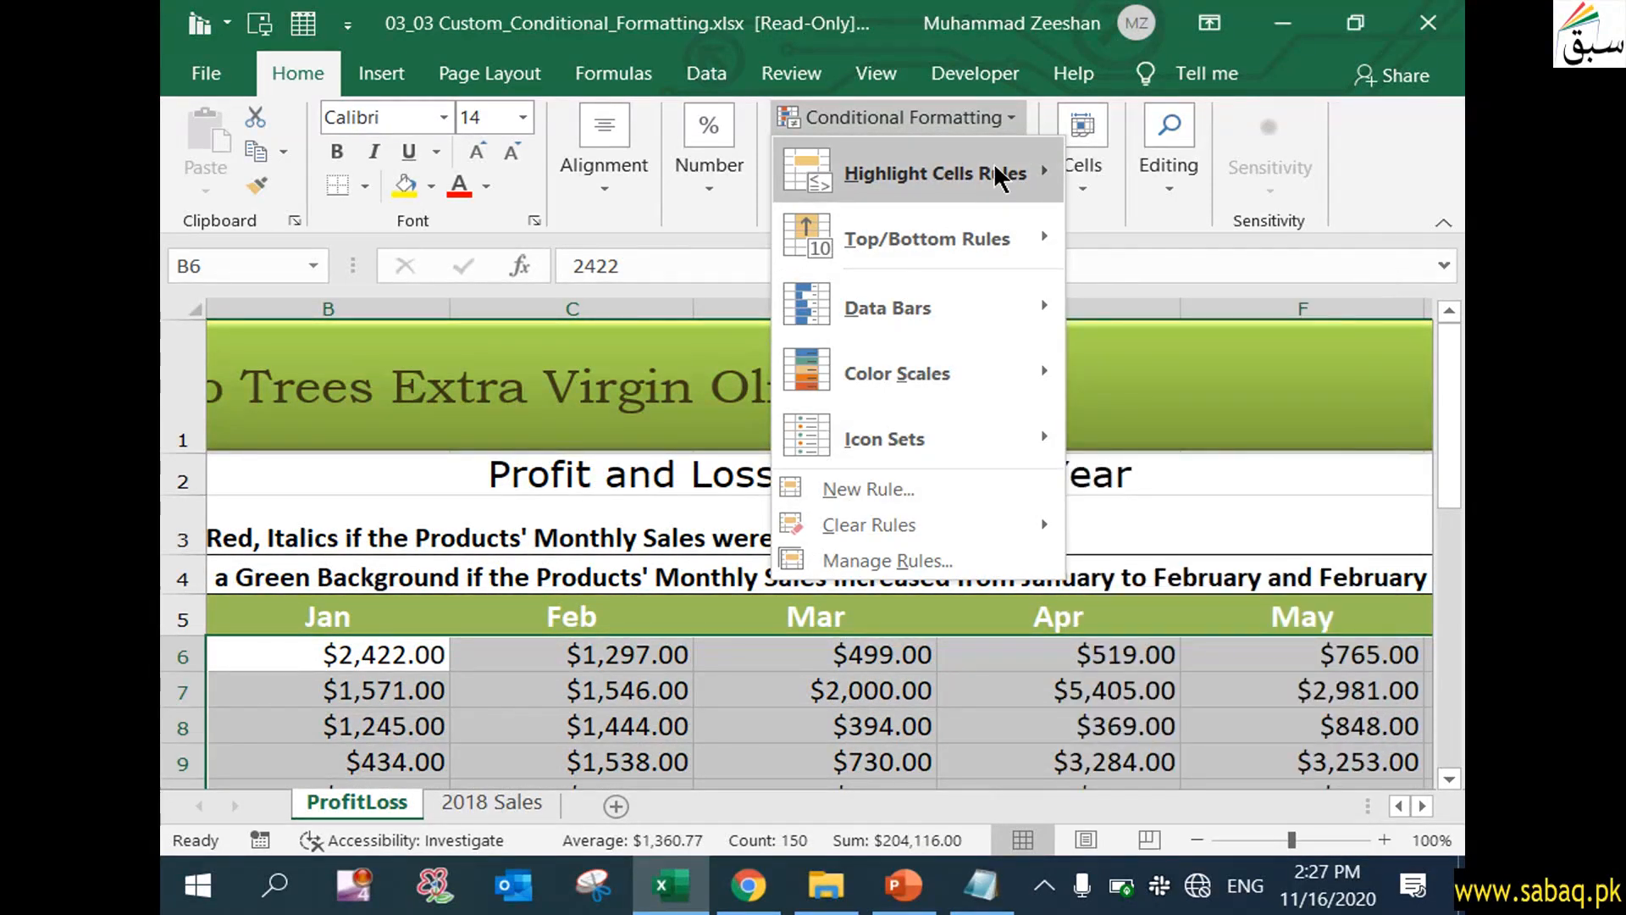
mouse_move(999, 175)
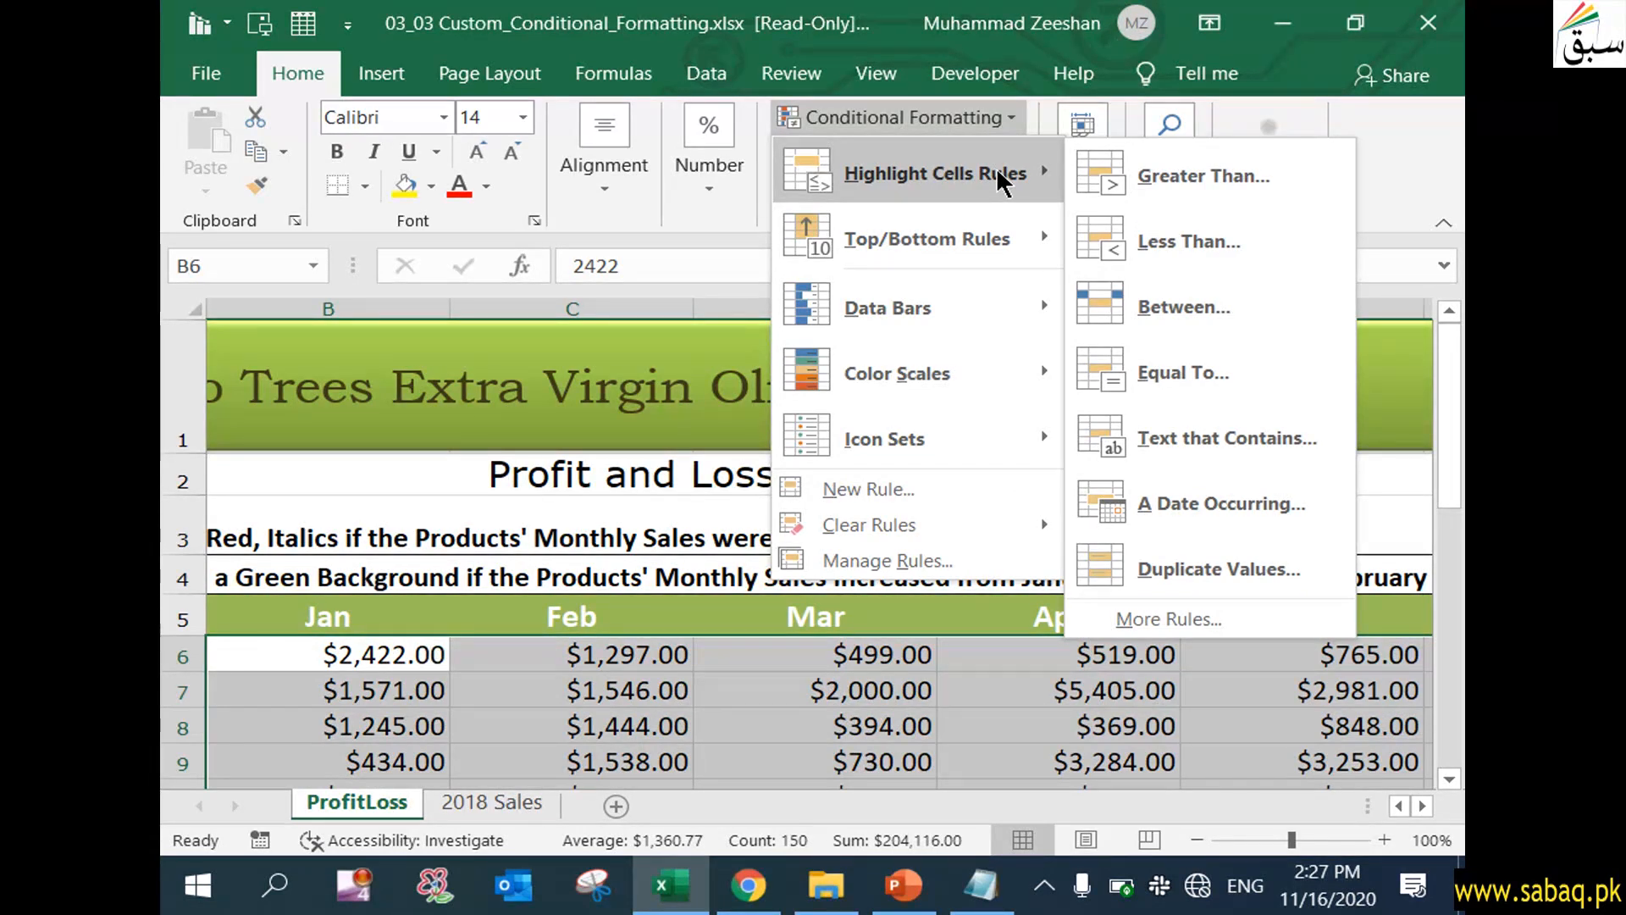
click(1226, 185)
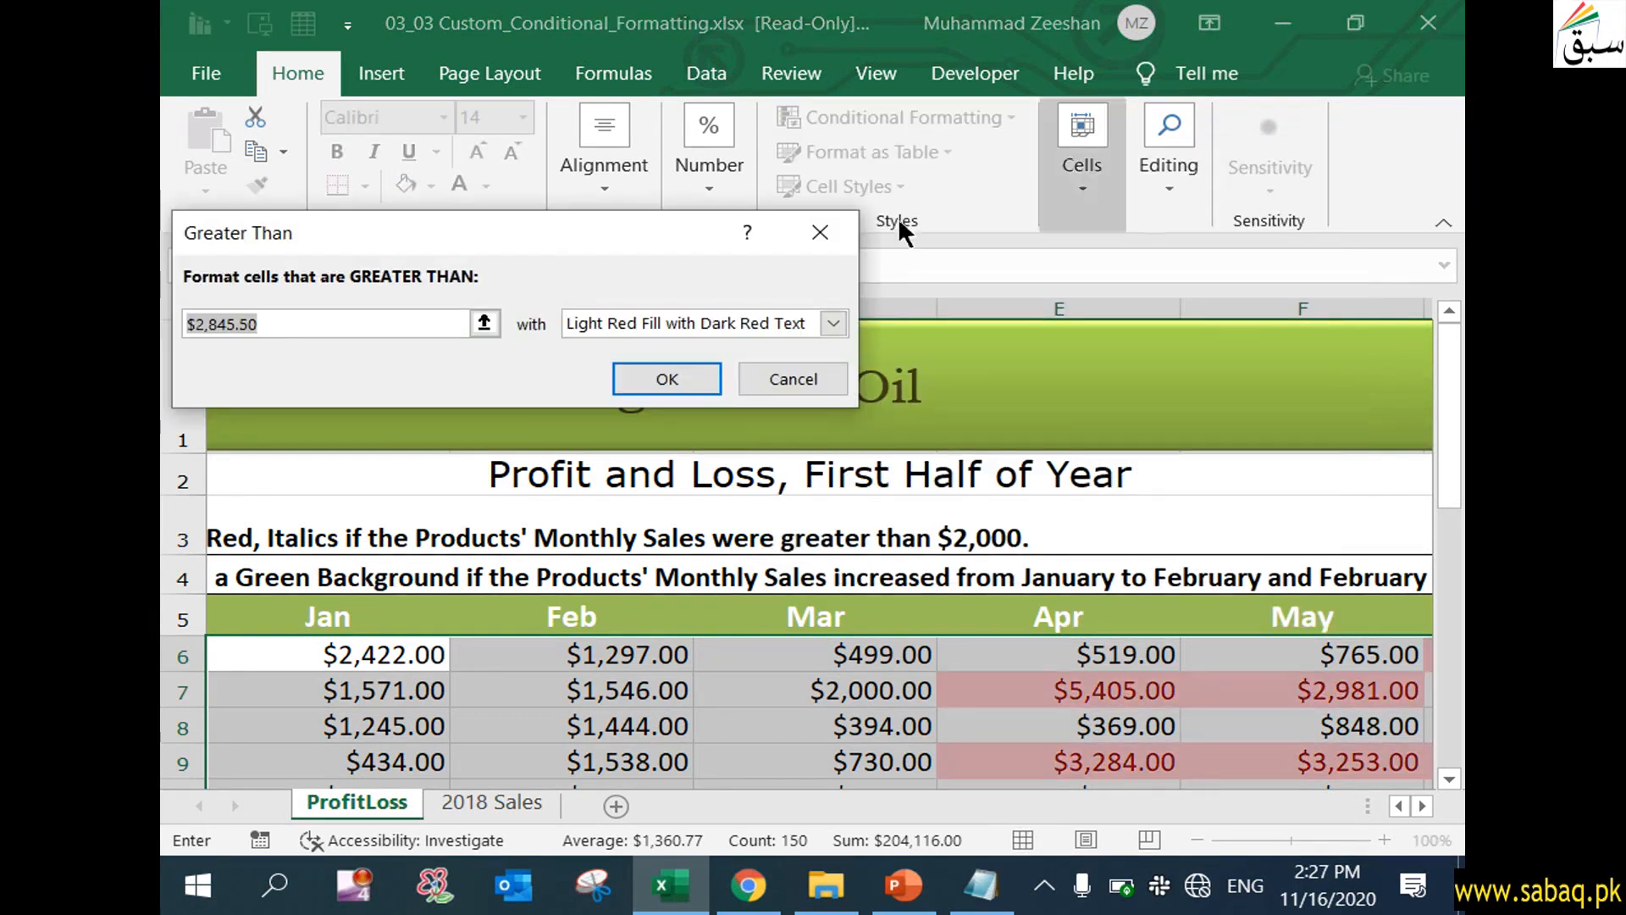
drag(567, 241, 848, 227)
click(610, 311)
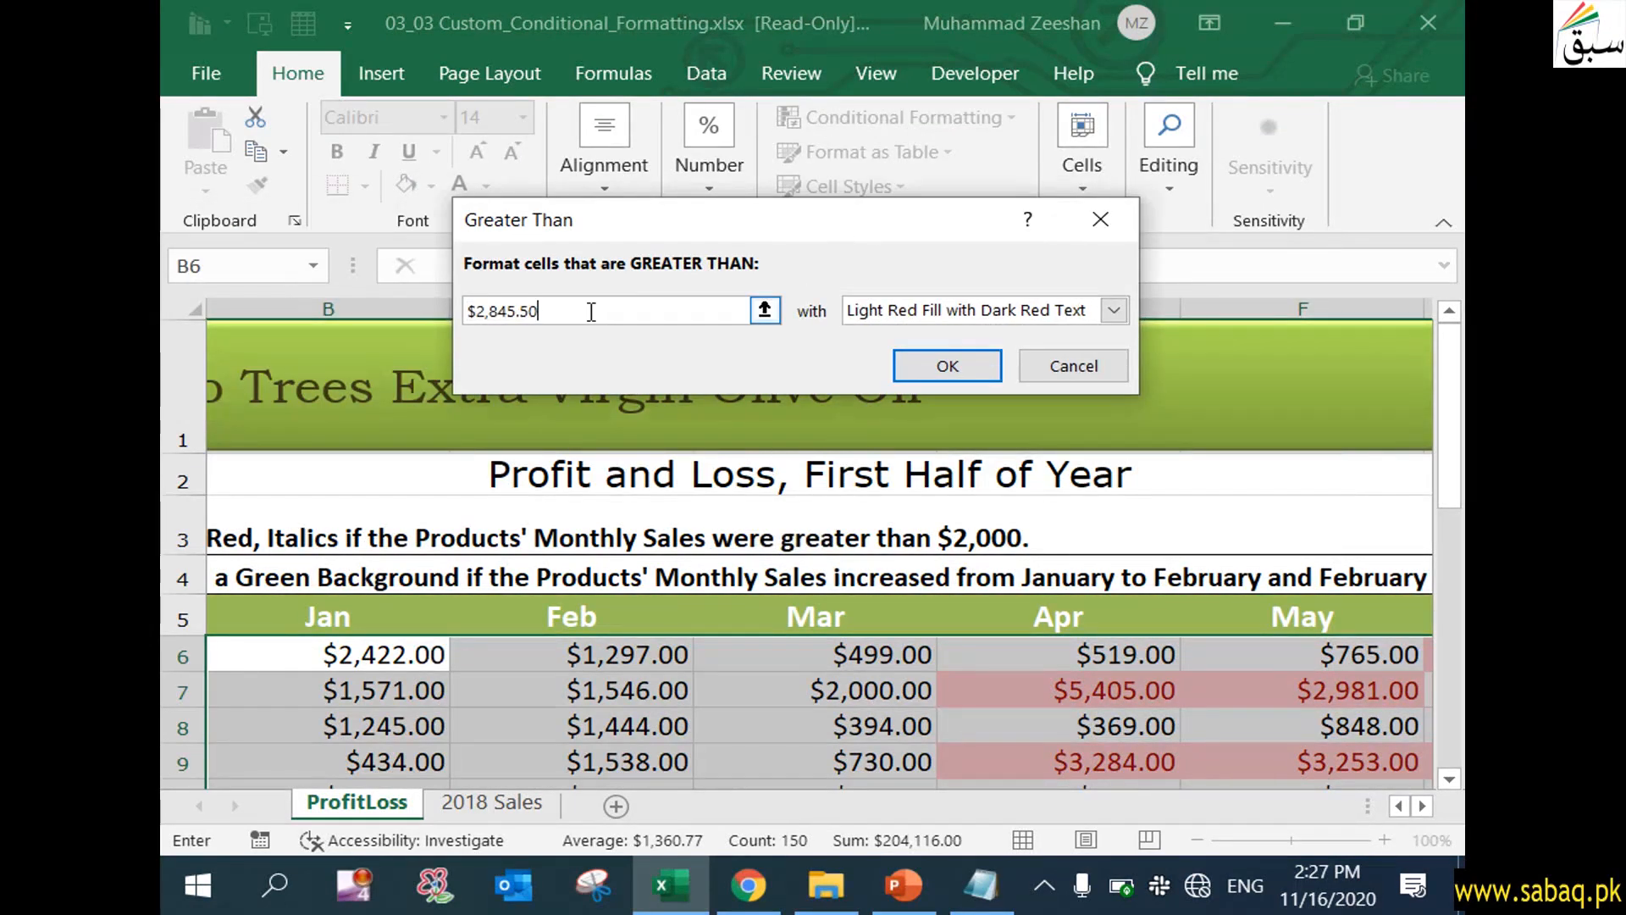
click(364, 304)
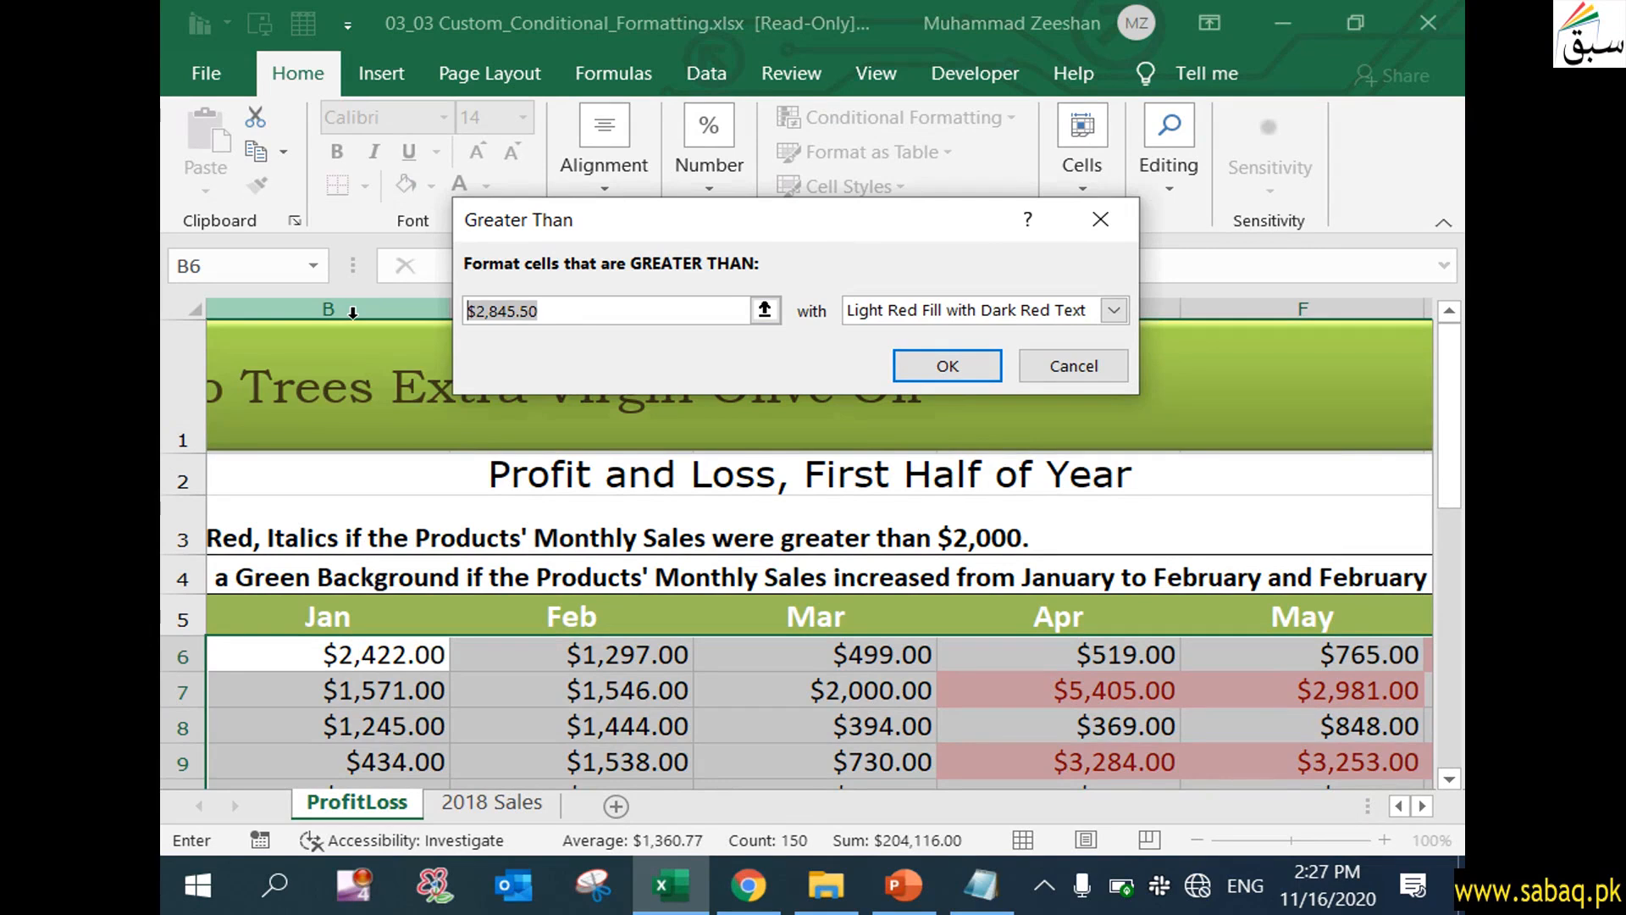
text(2000)
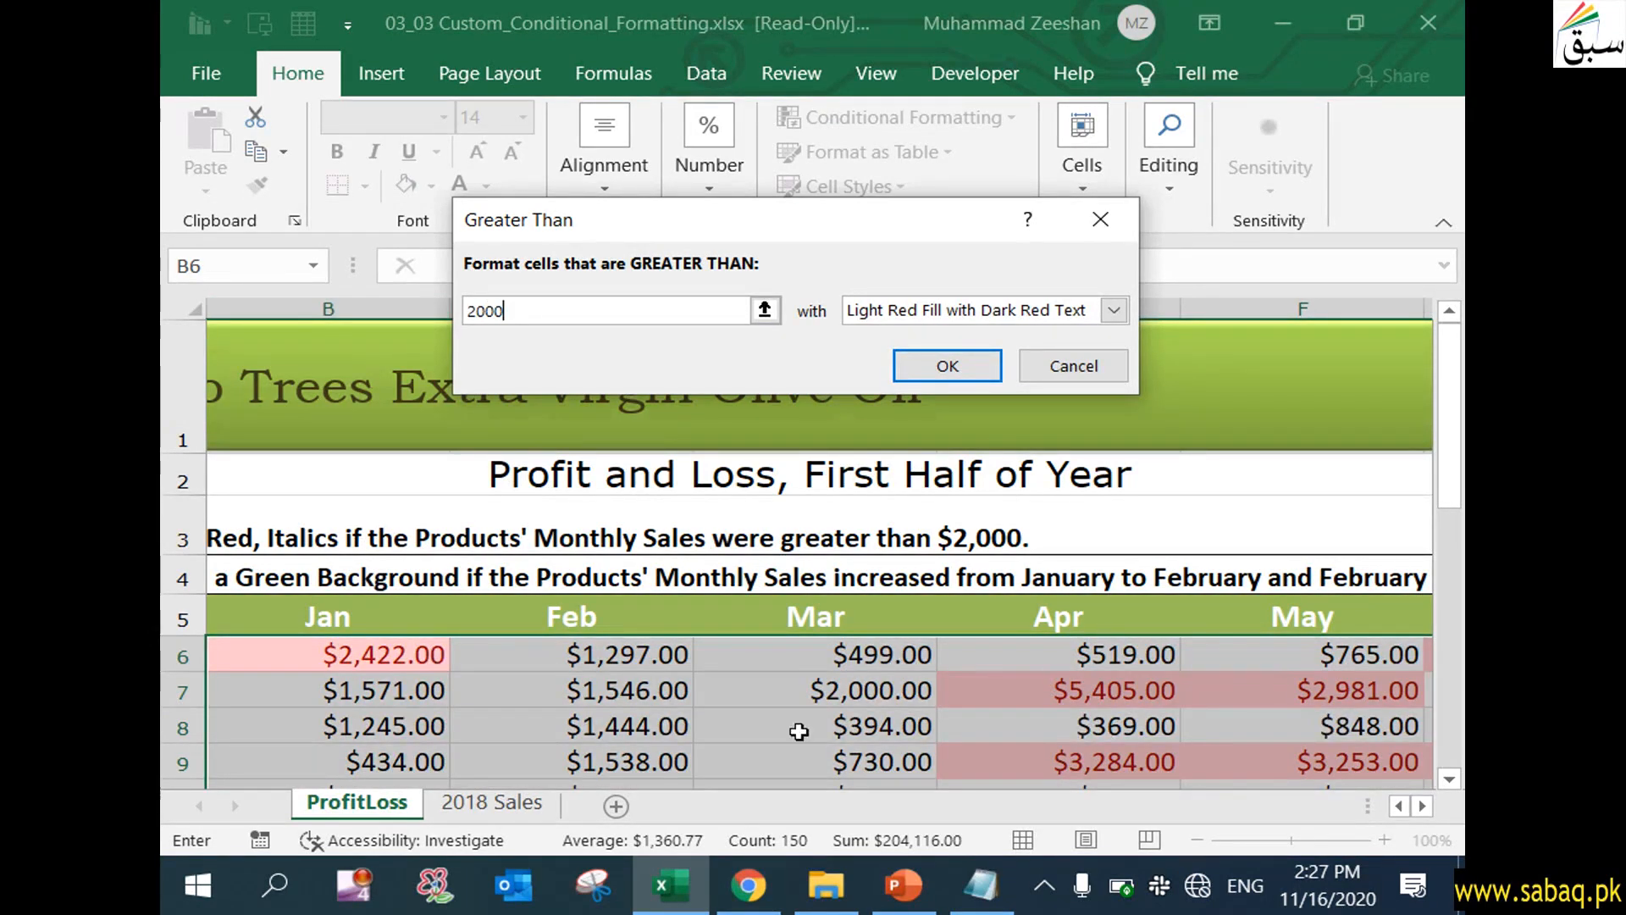
Give the rule a custom format with green font color and an outline border, and apply it to the sales values
click(1114, 307)
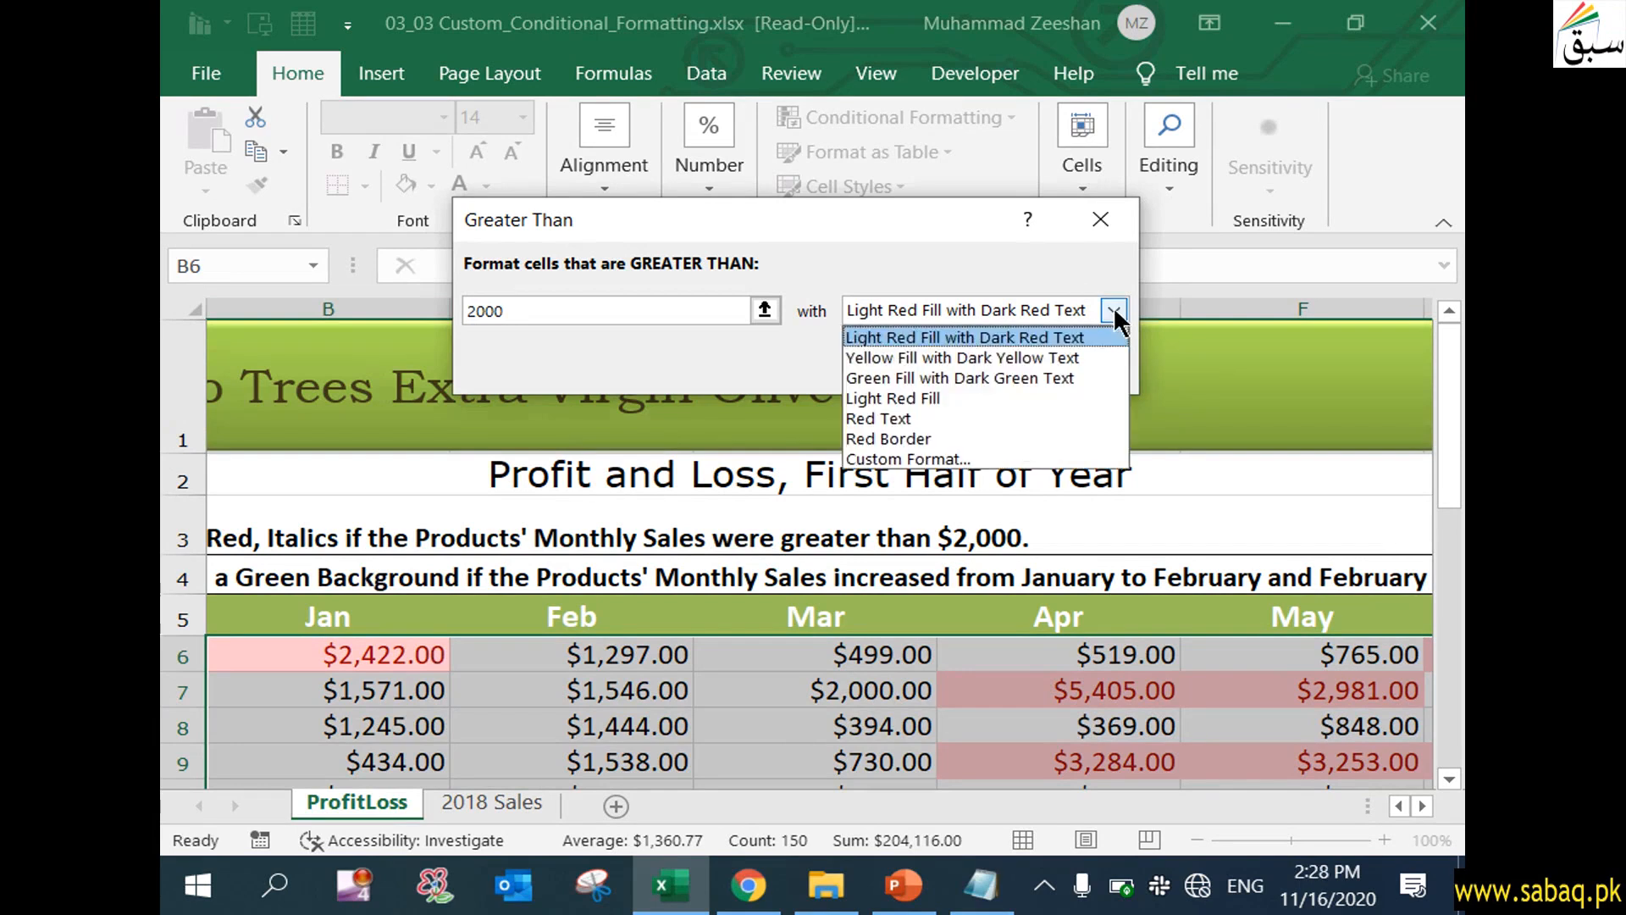
click(940, 459)
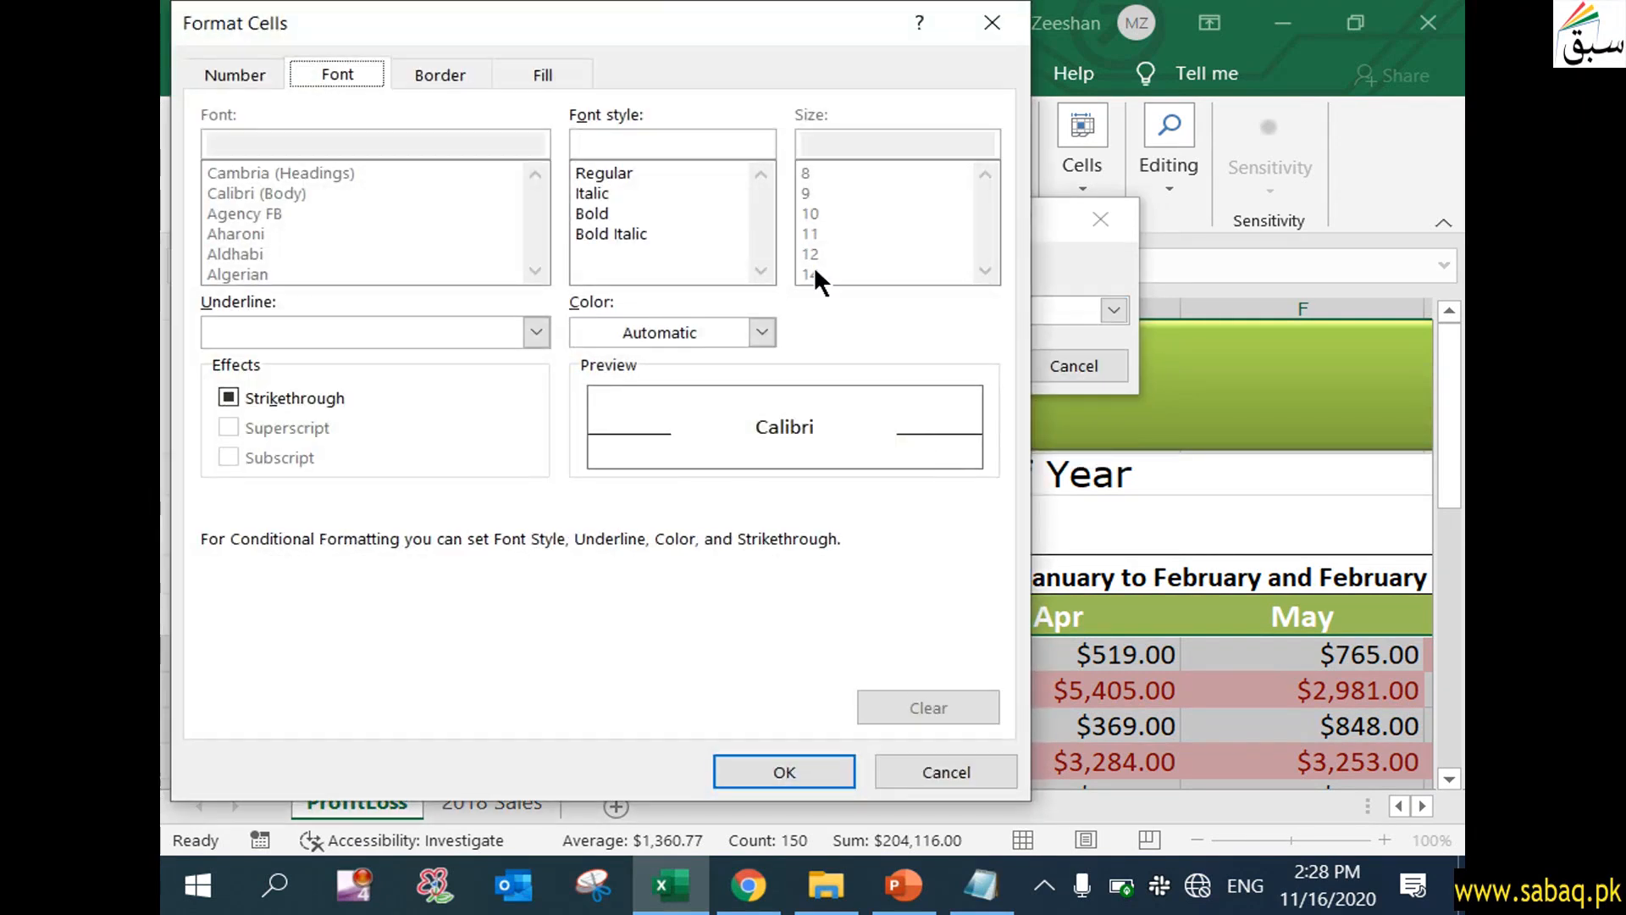
drag(669, 22, 832, 33)
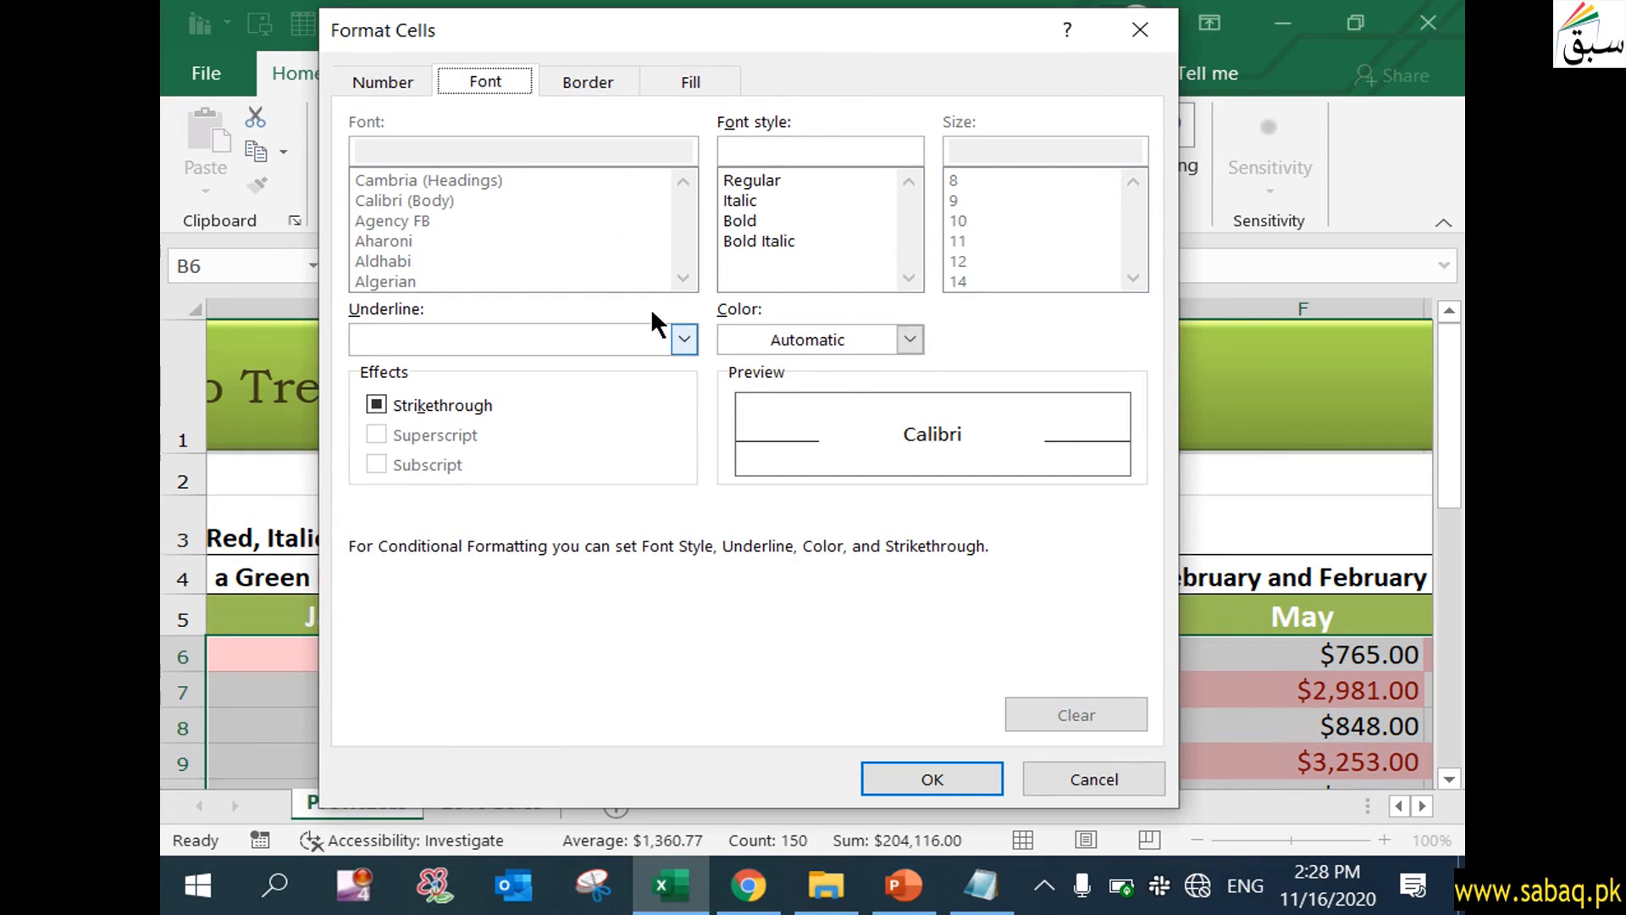
click(911, 339)
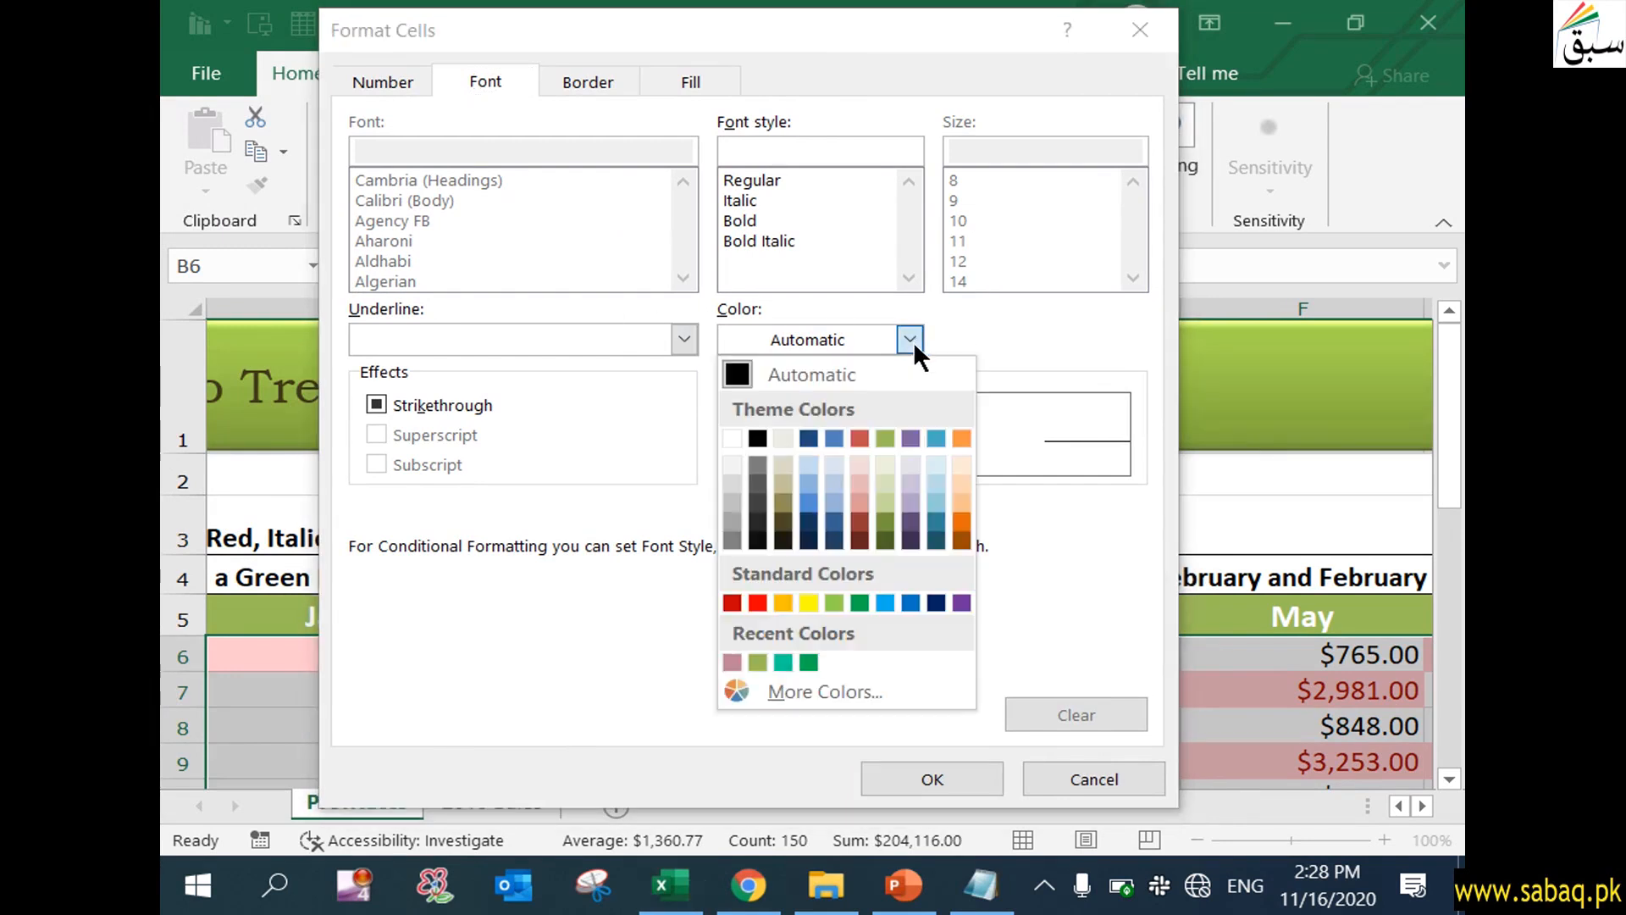
click(860, 602)
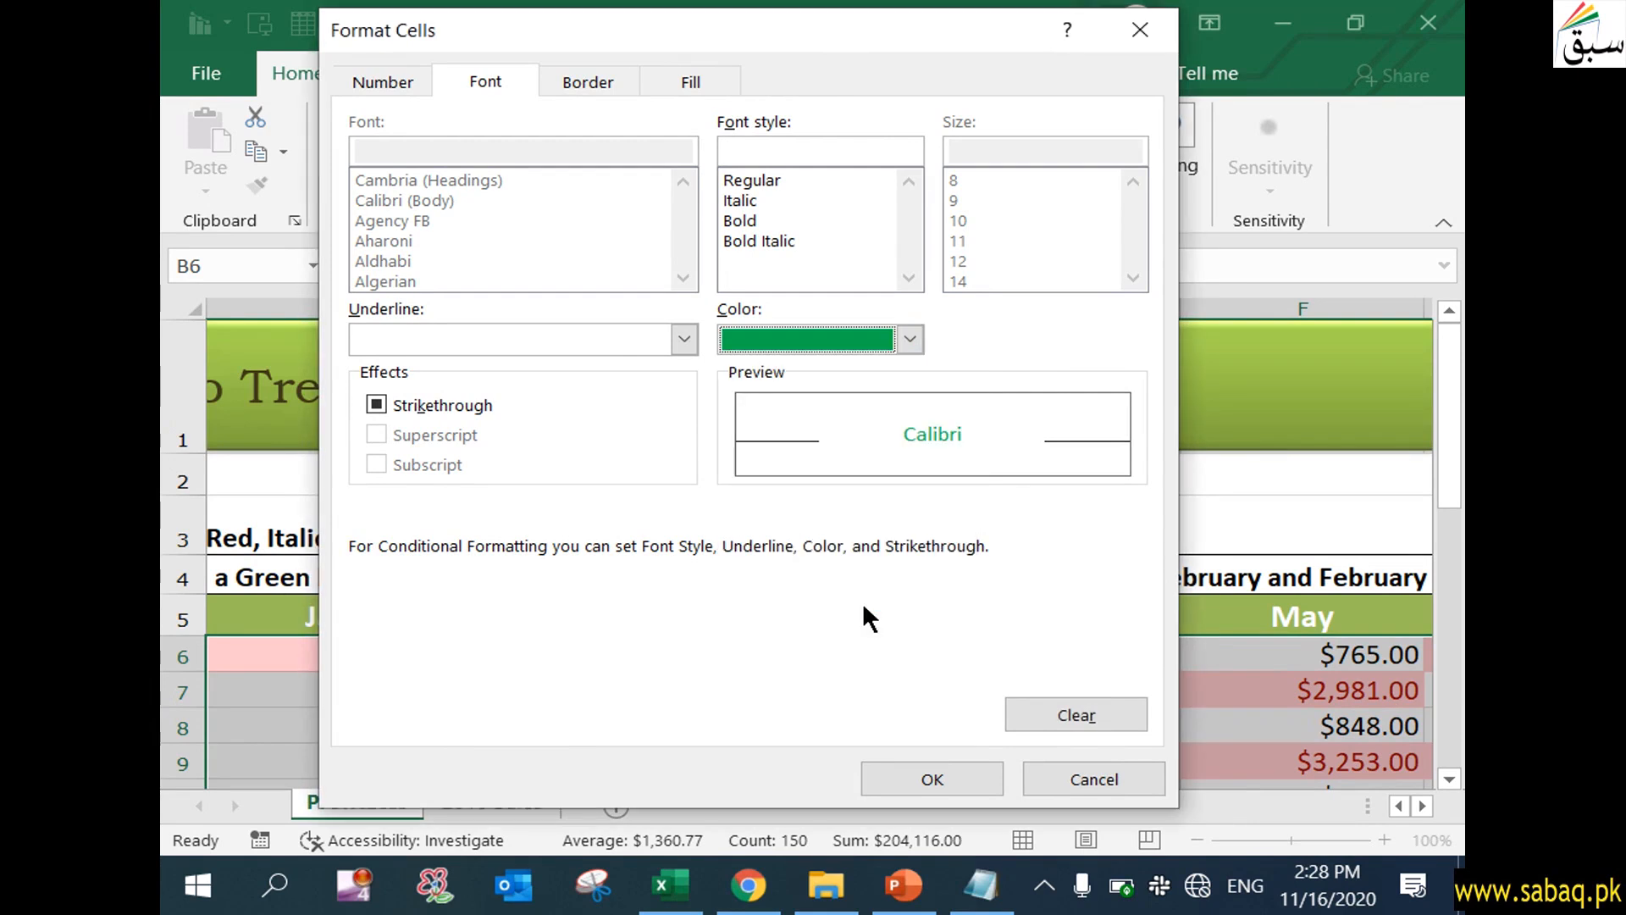
click(631, 79)
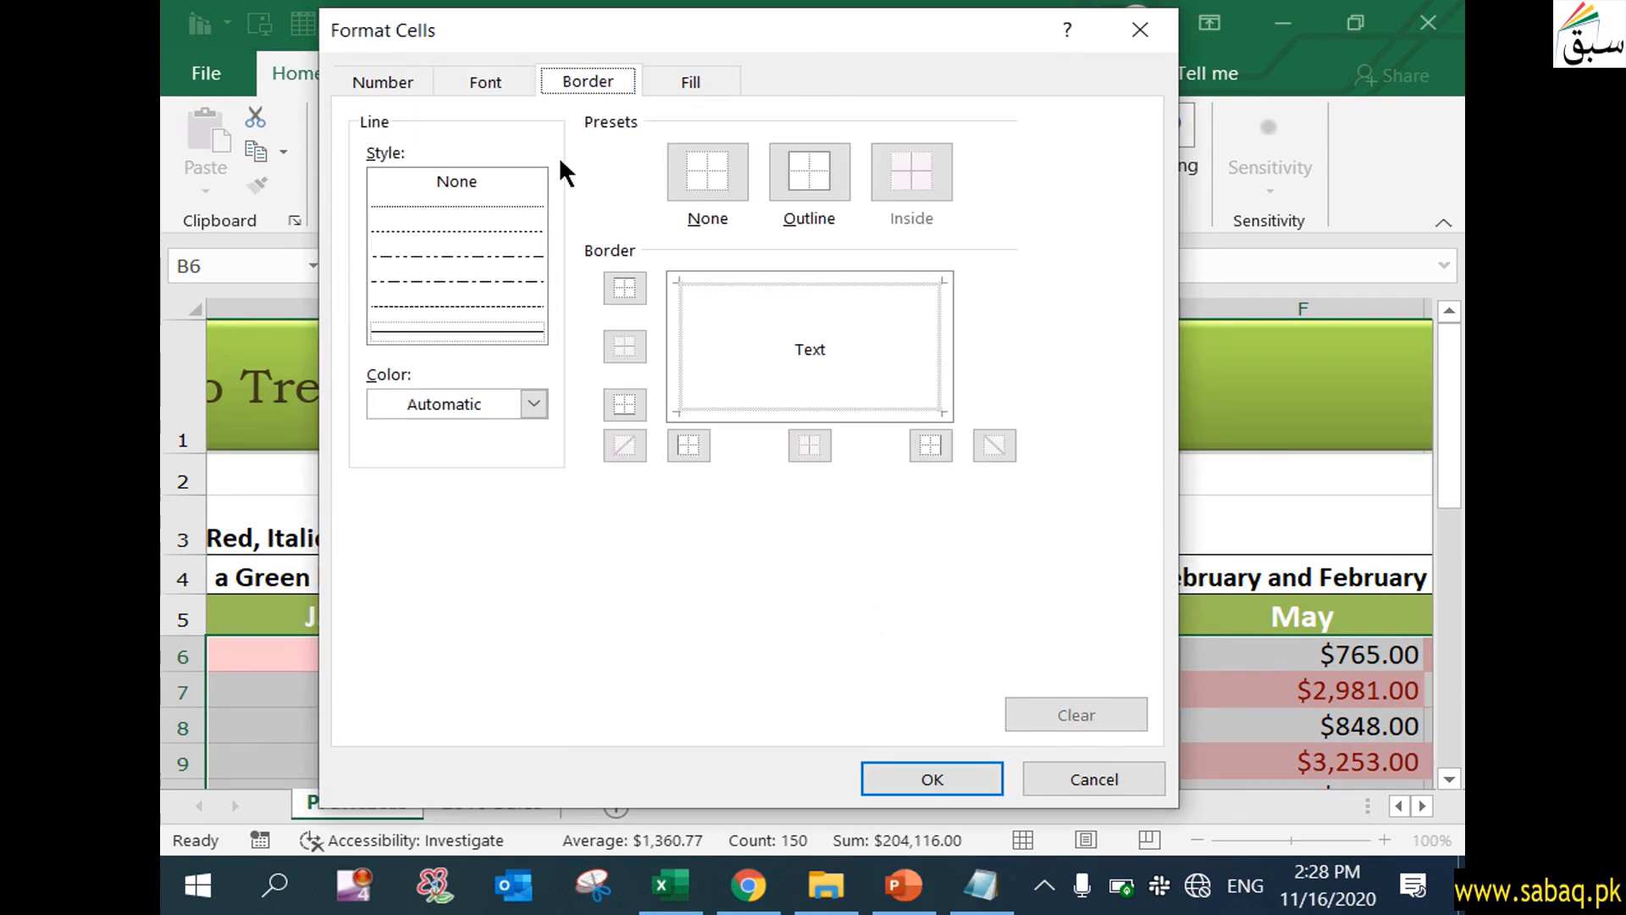
click(822, 178)
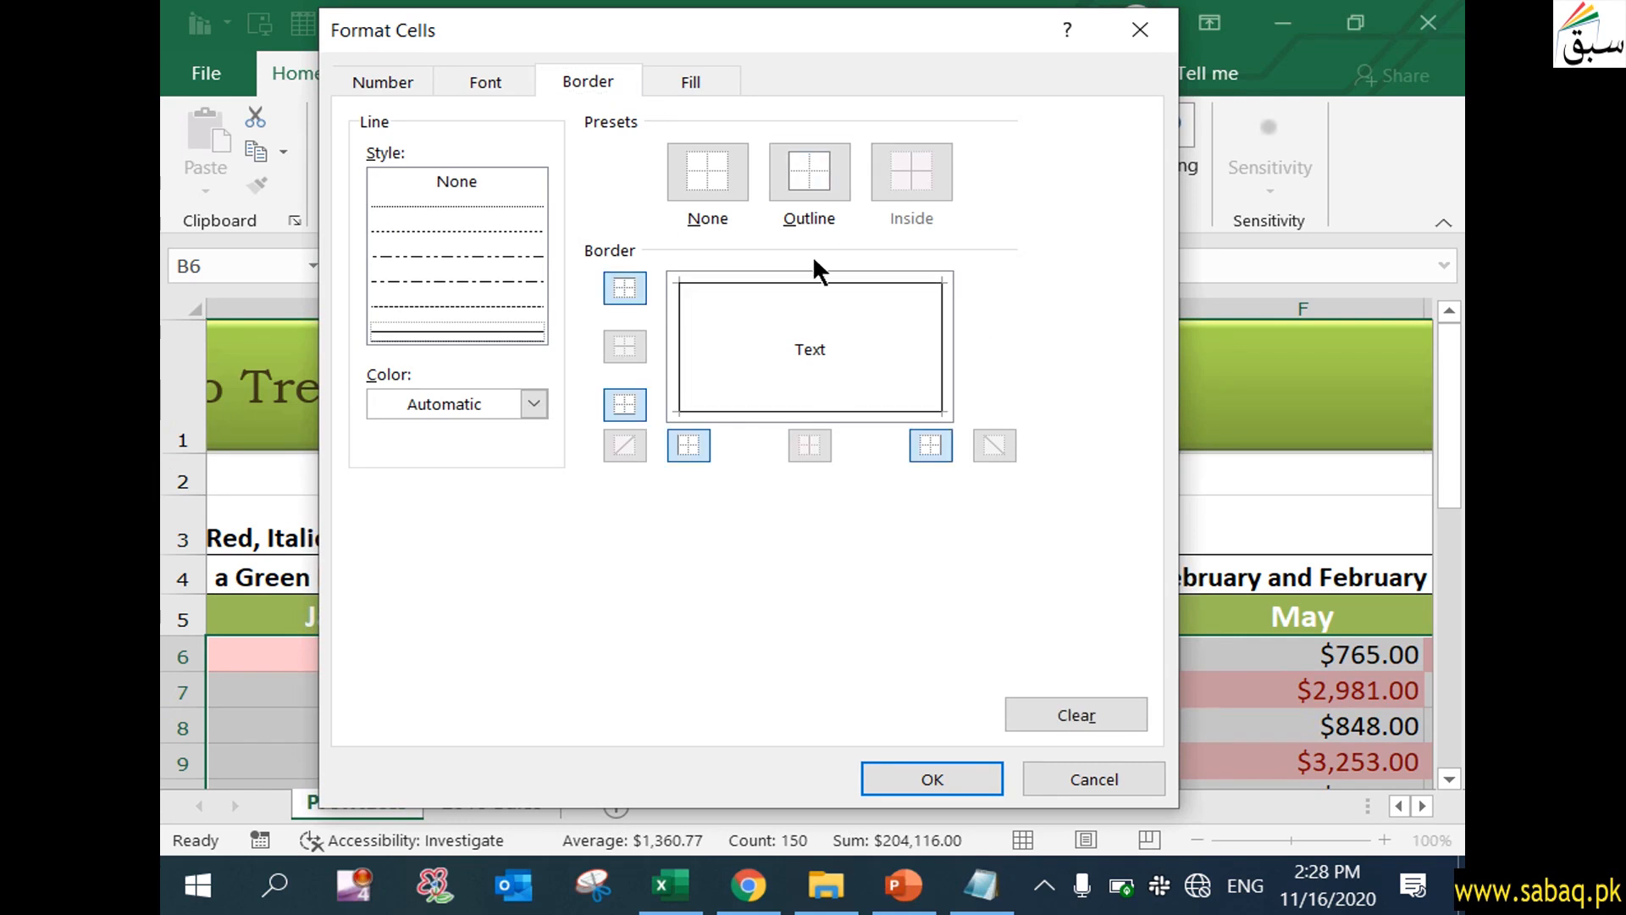
click(972, 784)
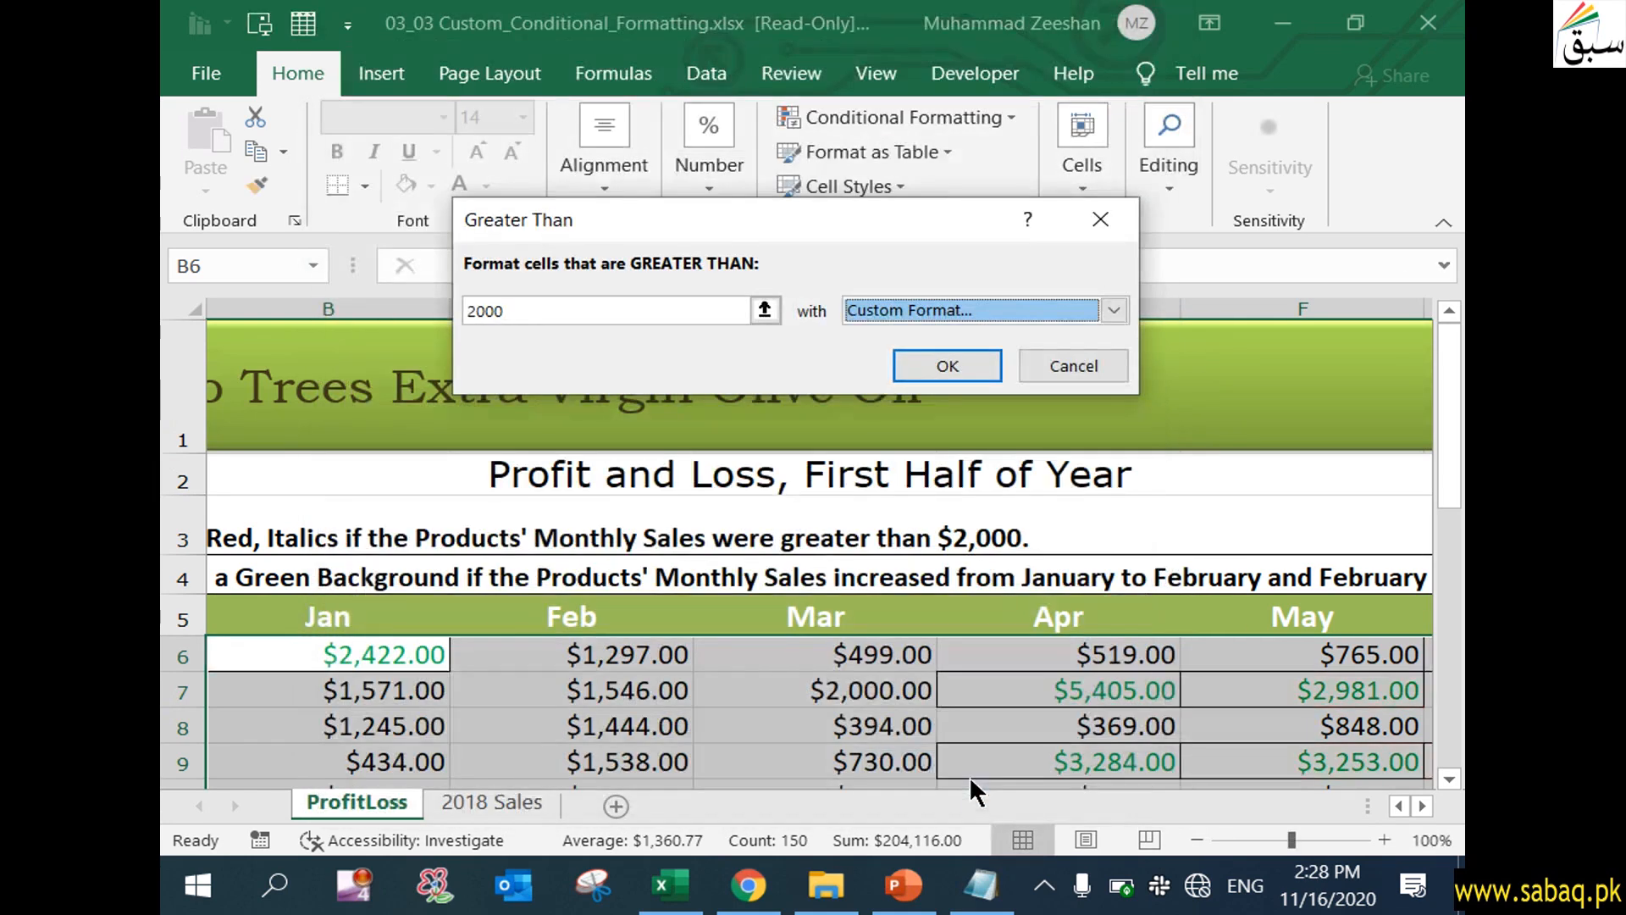
click(972, 362)
Examine which monthly sales values in the ProfitLoss table are highlighted by the new rule
click(639, 703)
scroll(641, 707, down, 1)
scroll(642, 707, down, 1)
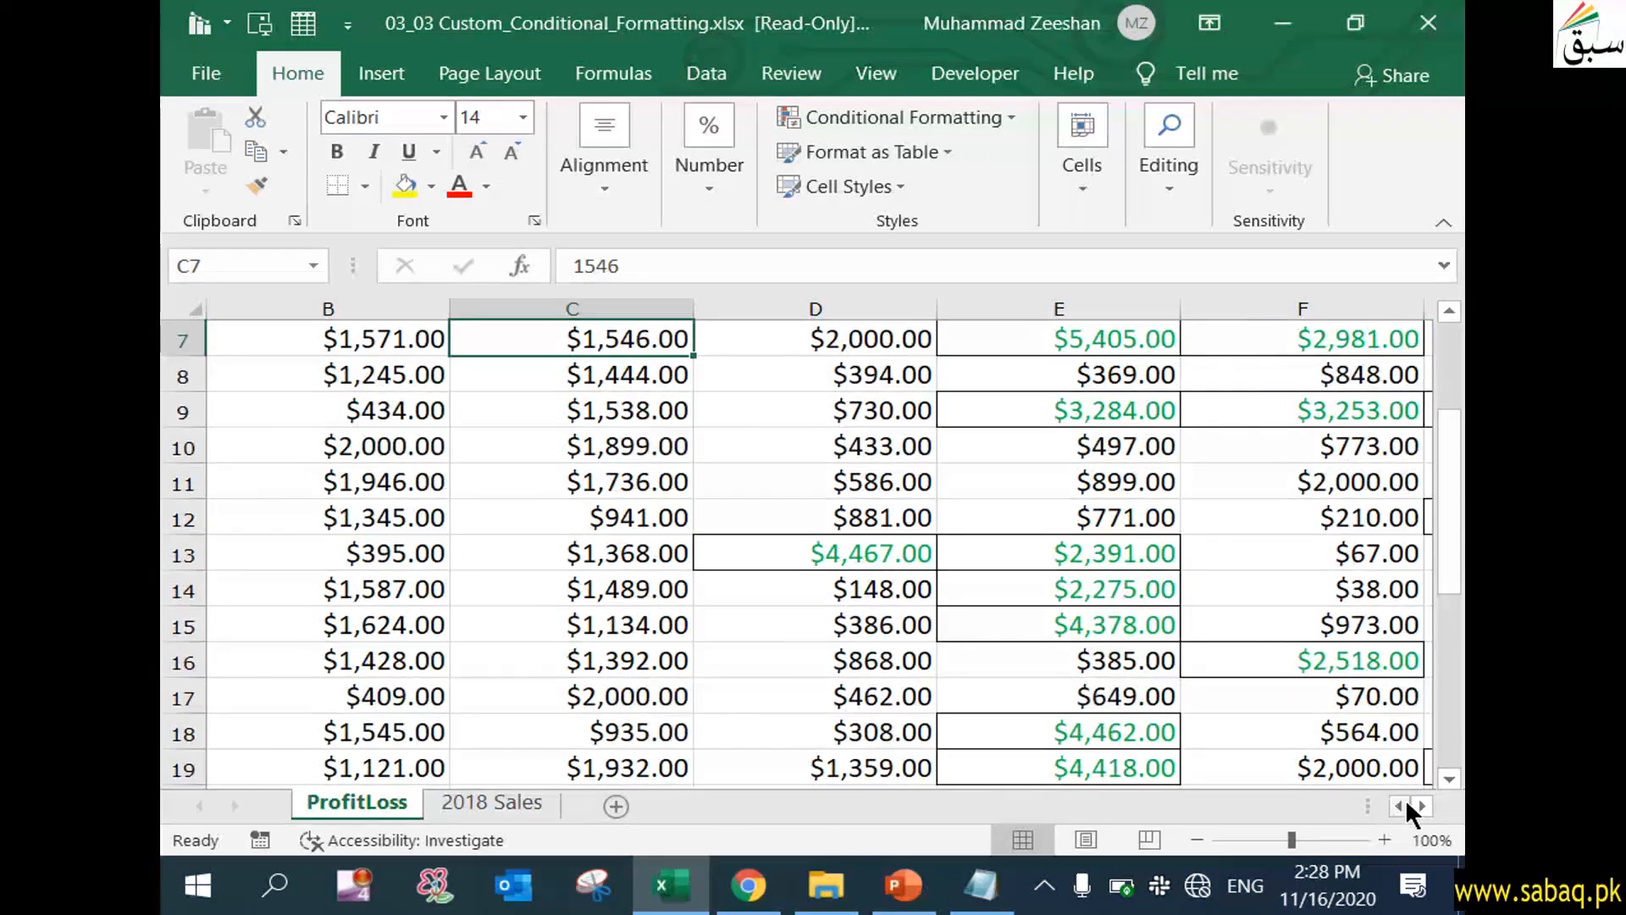
click(1406, 805)
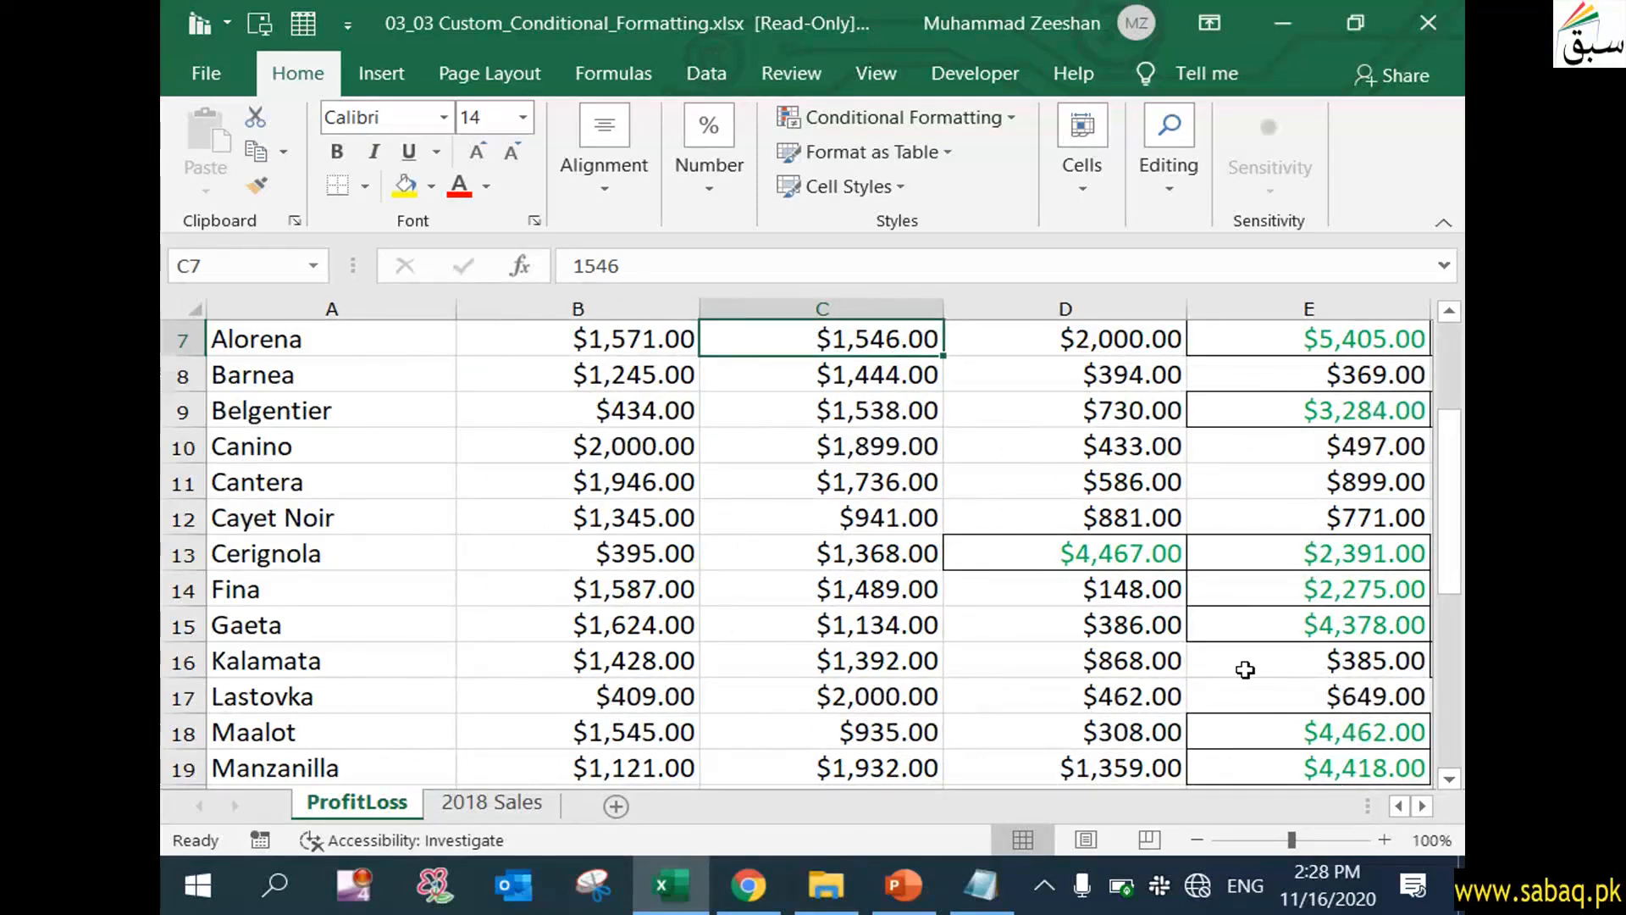
scroll(1249, 674, up, 1)
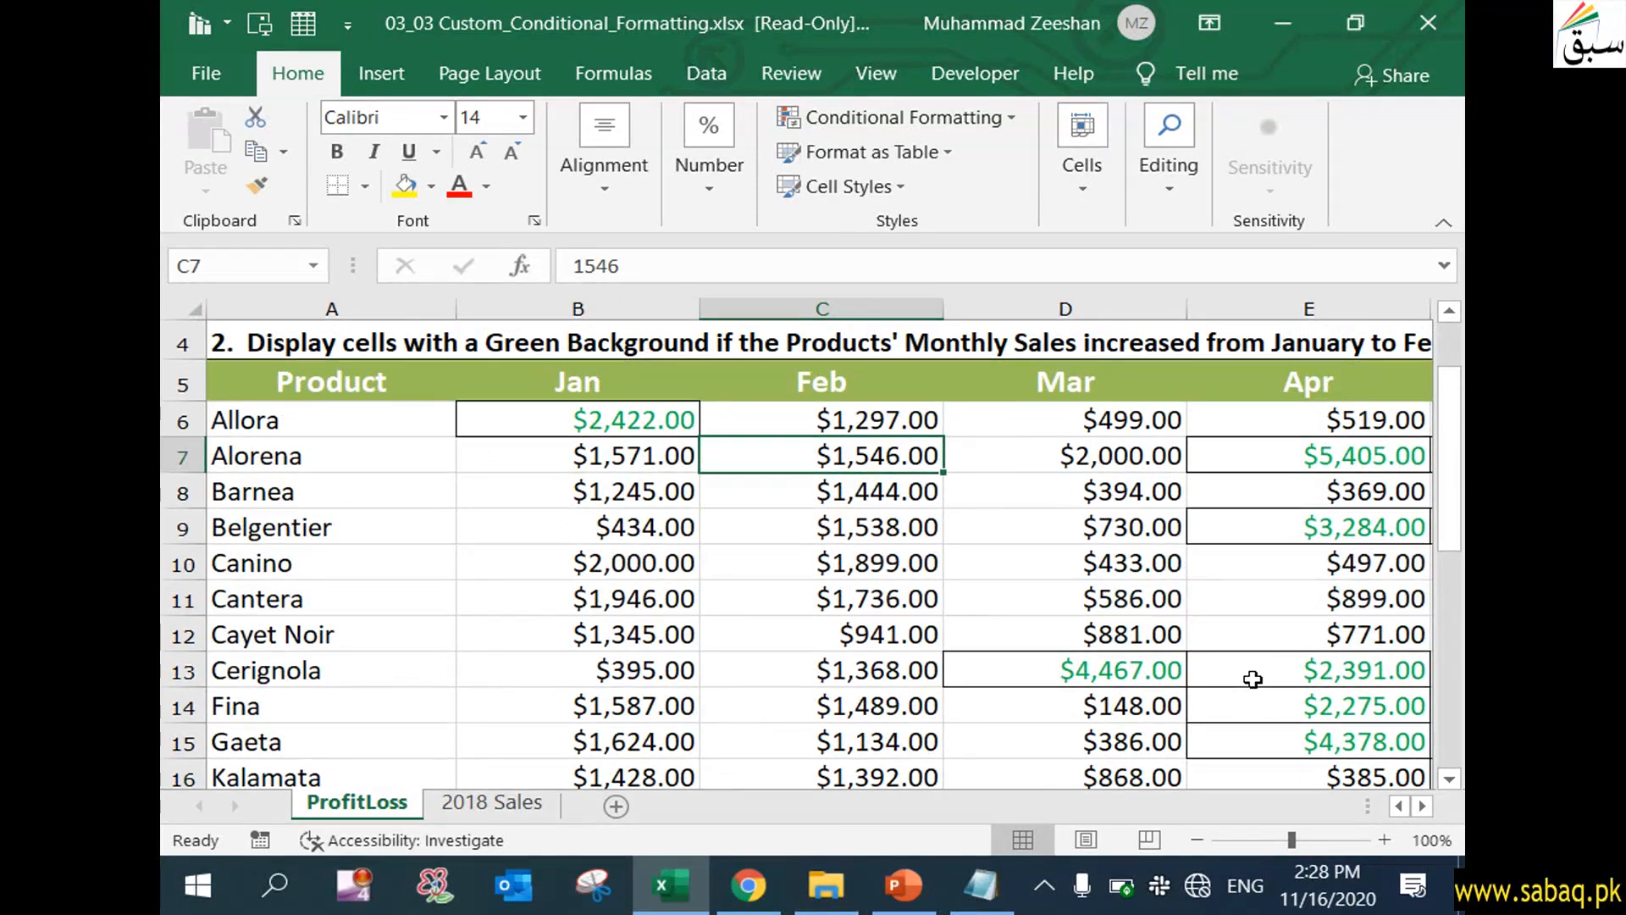
scroll(1223, 659, down, 1)
scroll(1222, 655, up, 2)
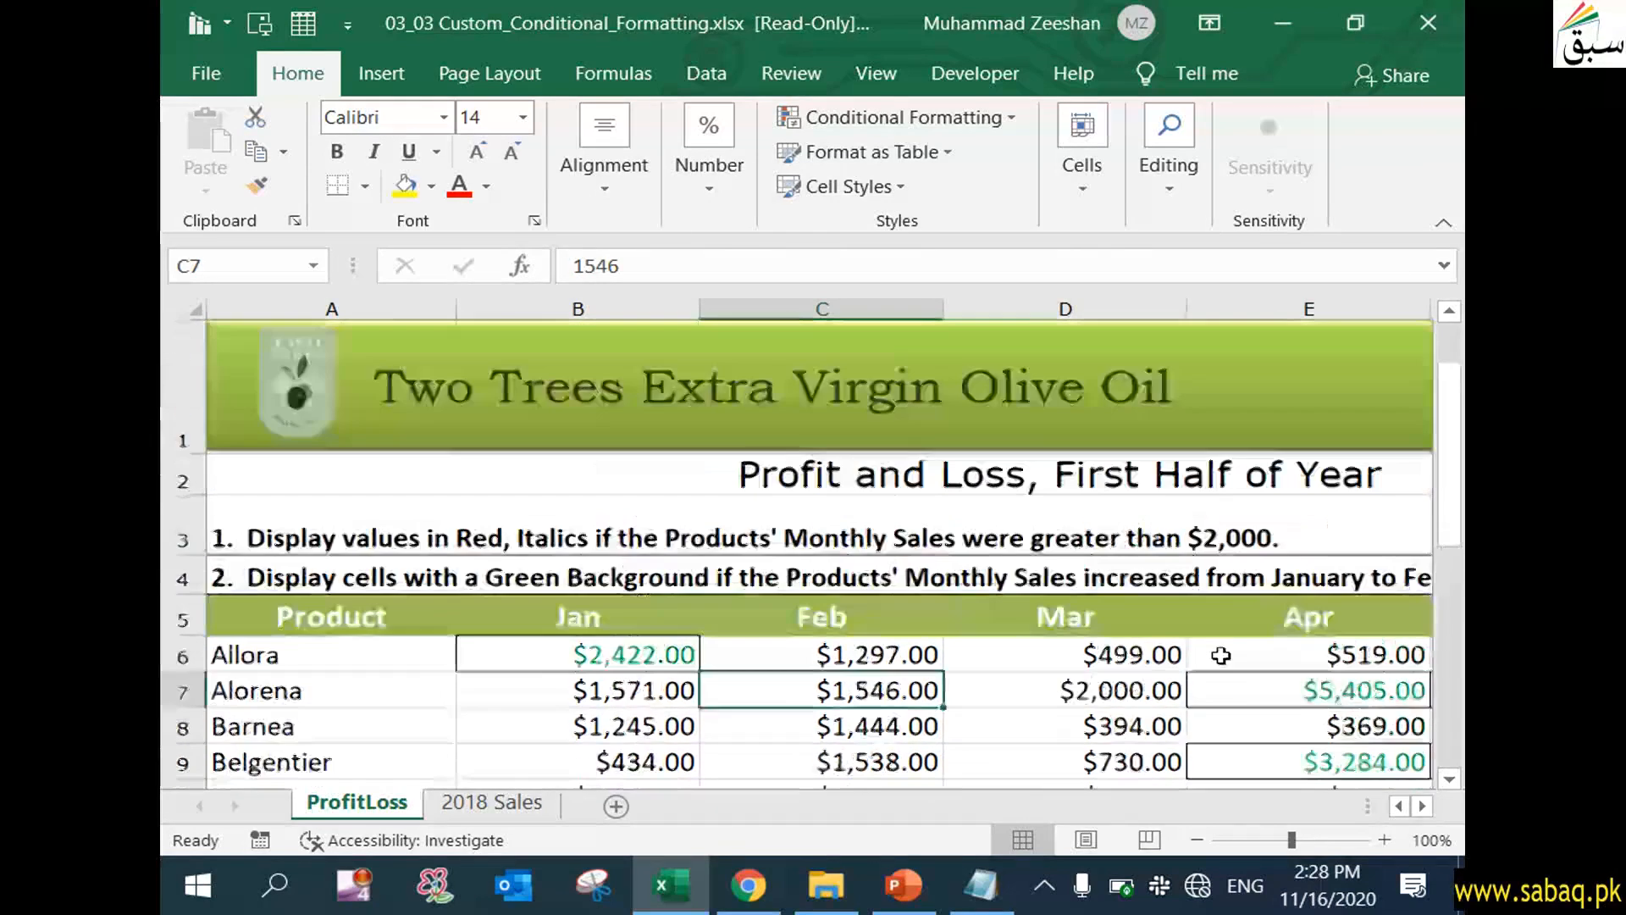
scroll(1223, 654, down, 1)
scroll(1222, 654, up, 1)
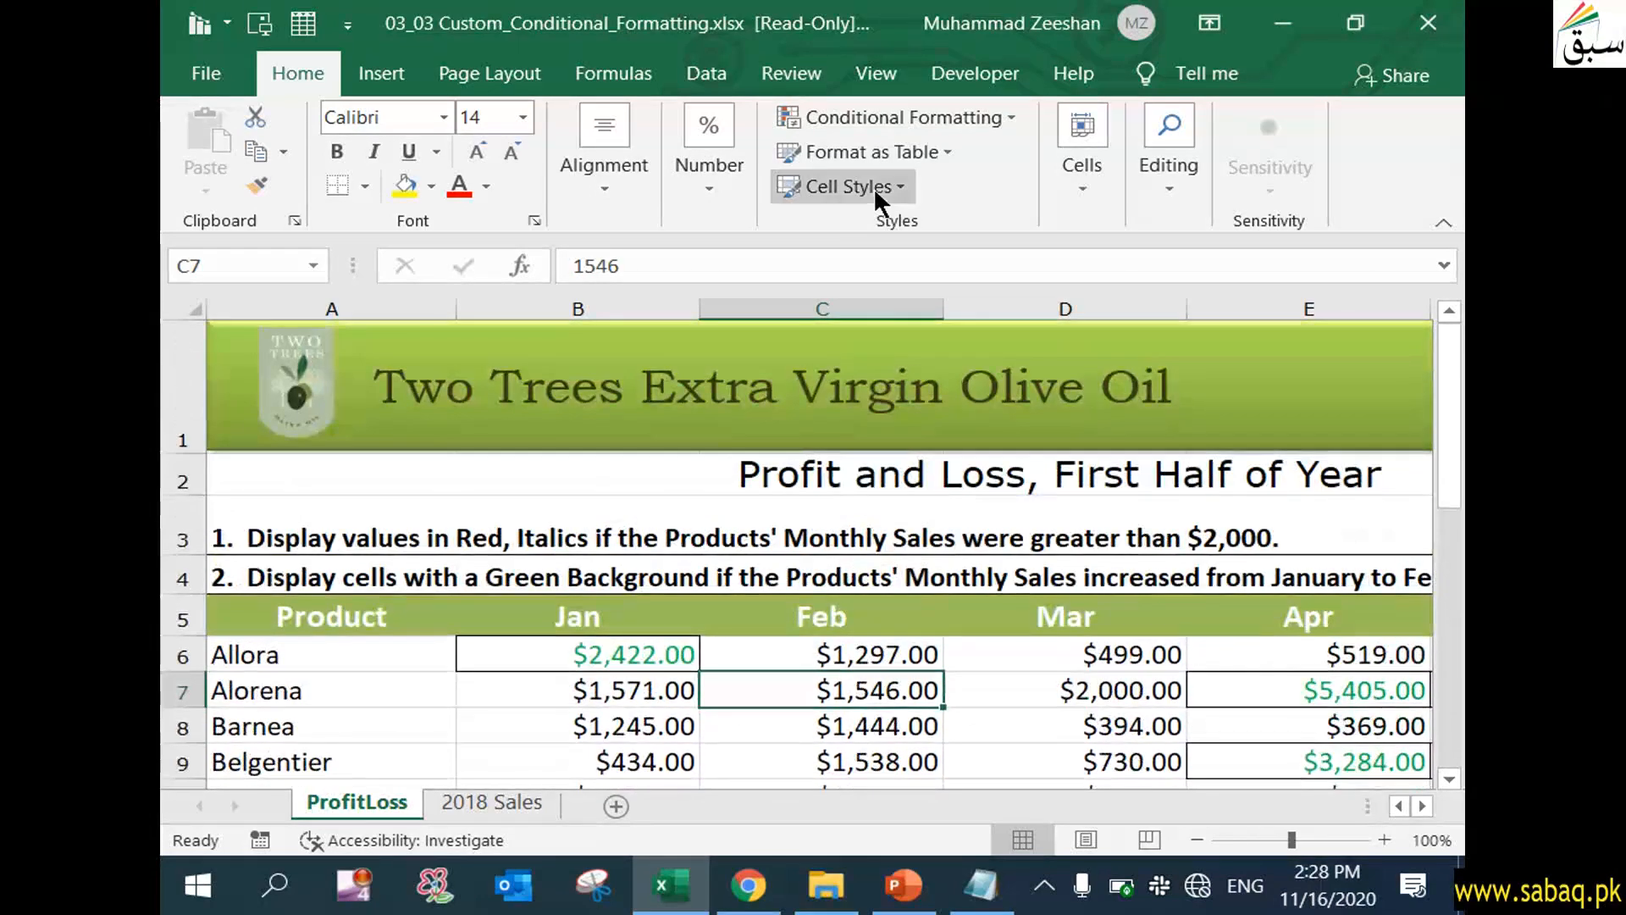
Edit the existing conditional formatting rule so it formats cells with values equal to 2000, and apply the change
click(997, 115)
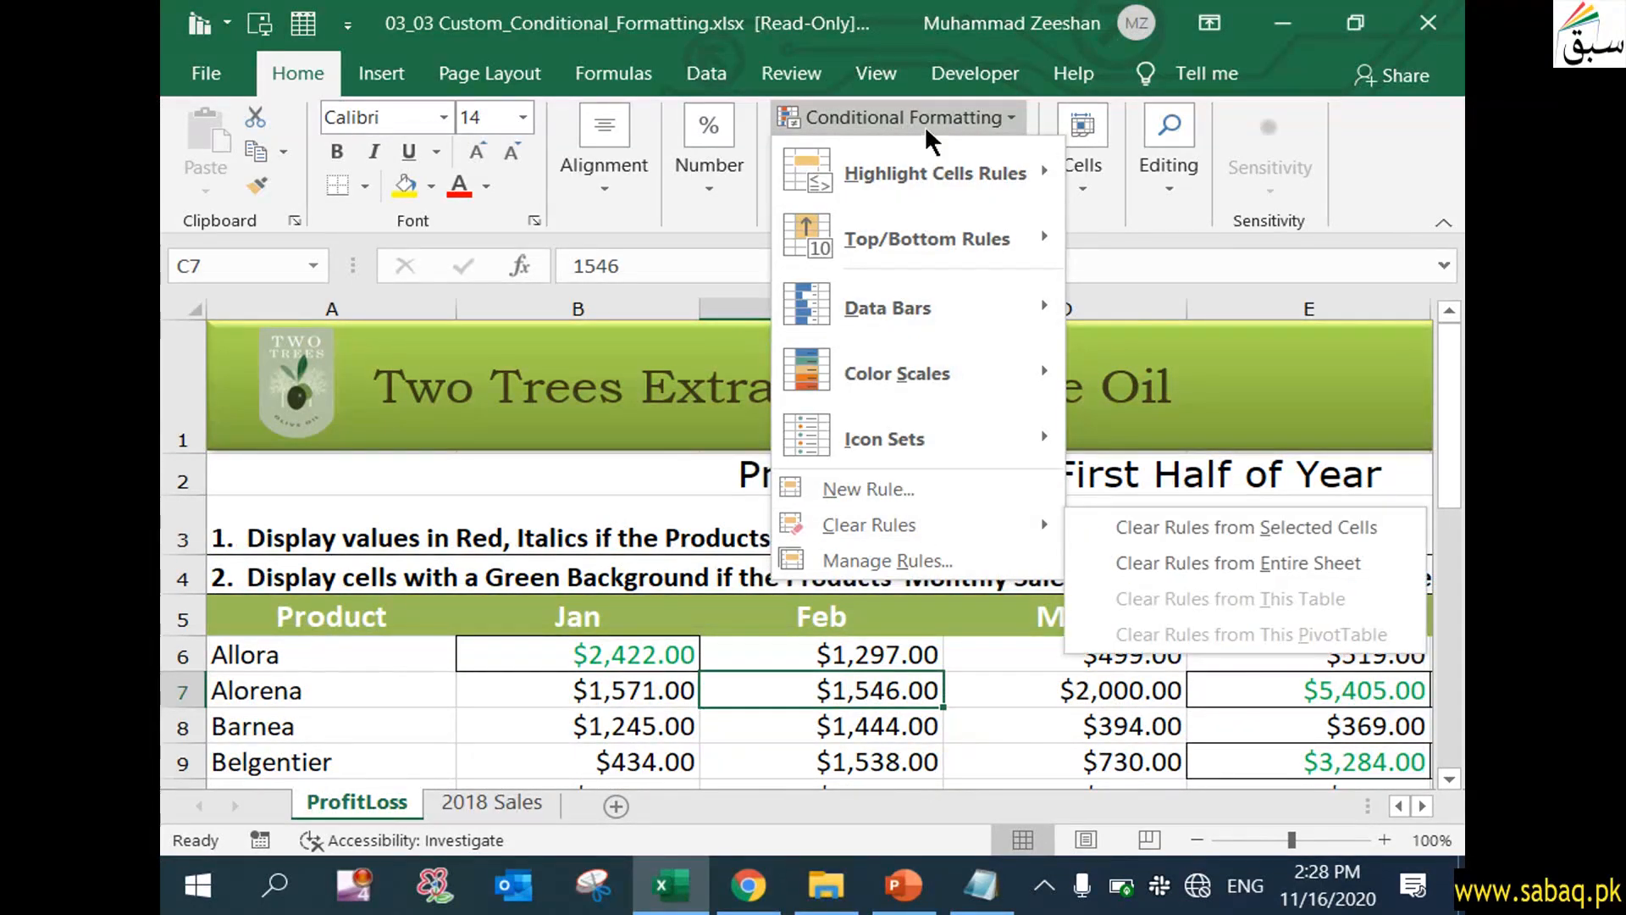
click(908, 555)
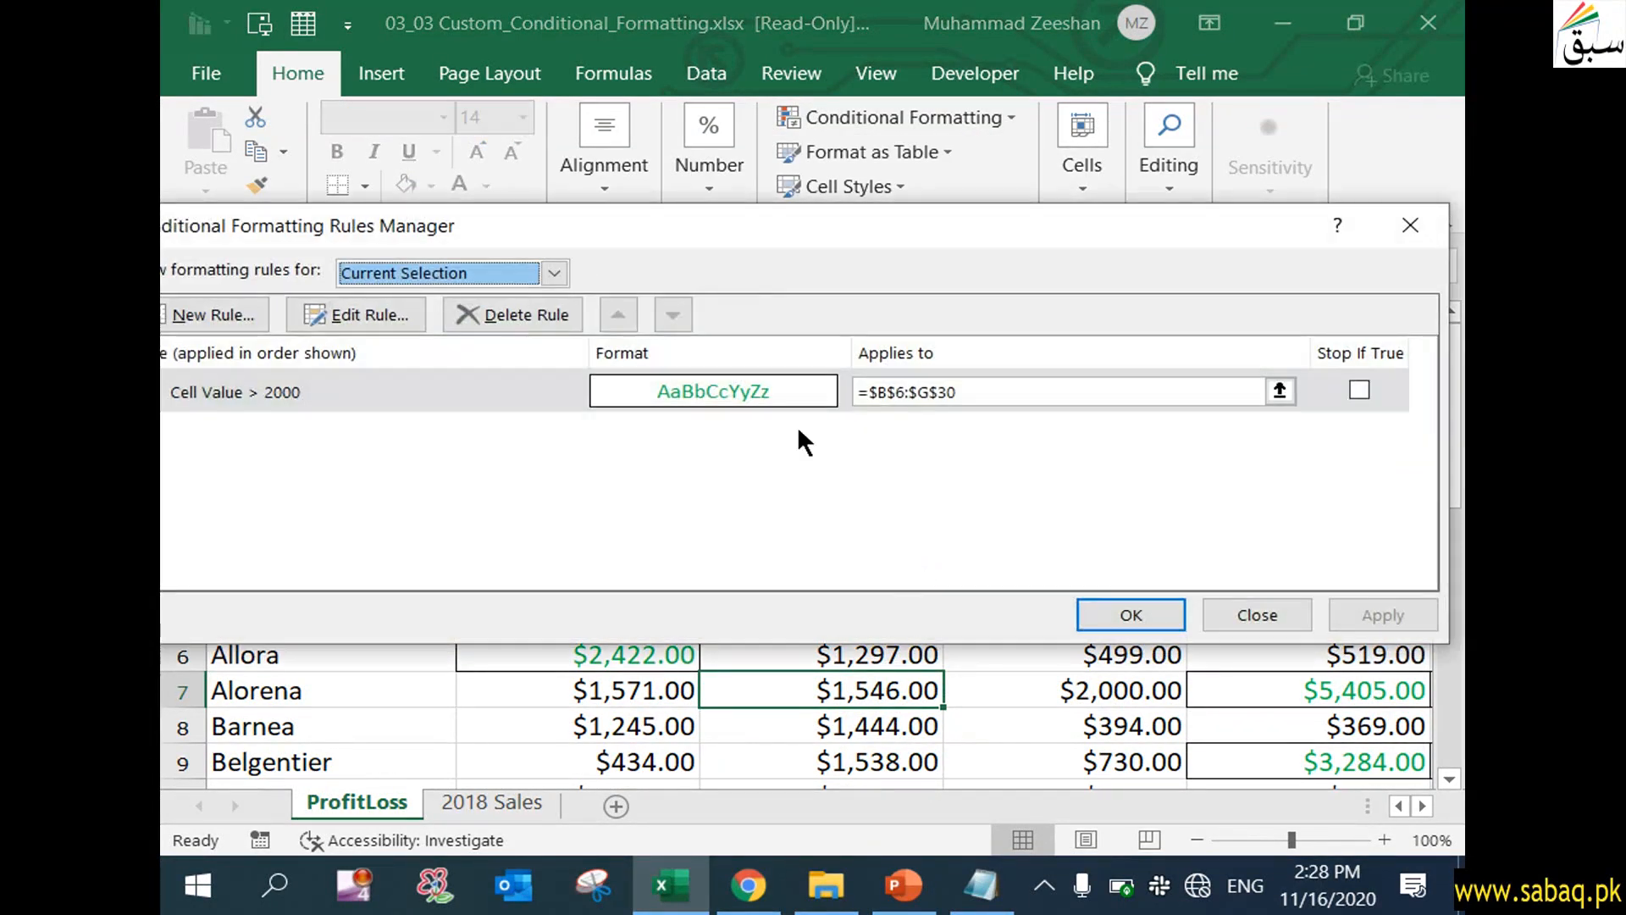
drag(843, 219, 855, 177)
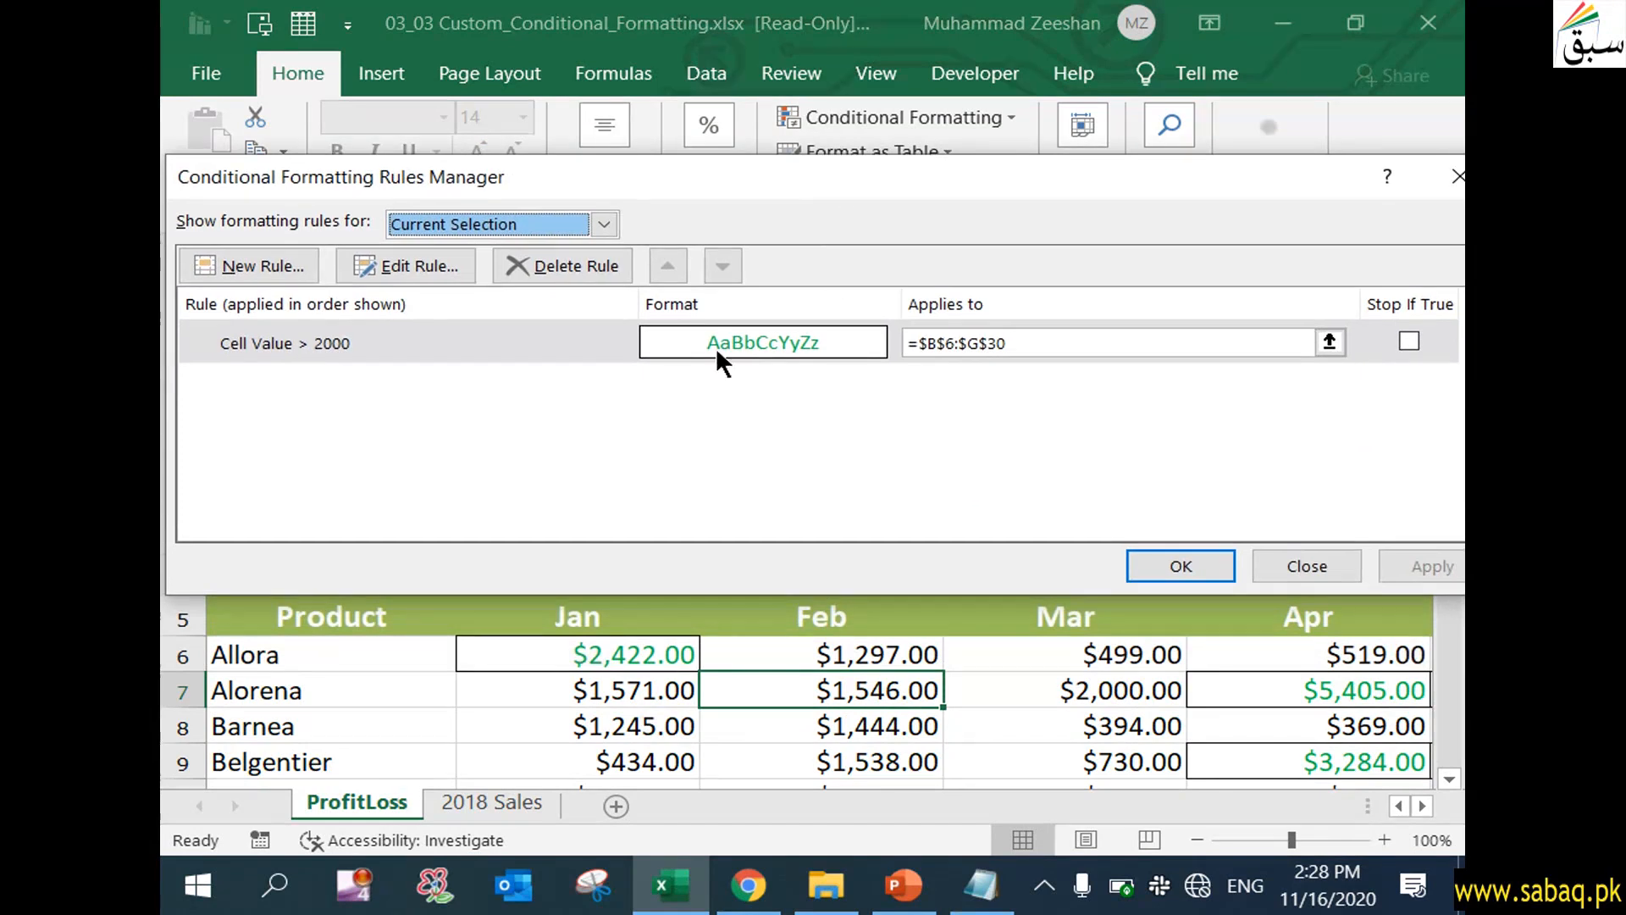
click(617, 347)
click(447, 258)
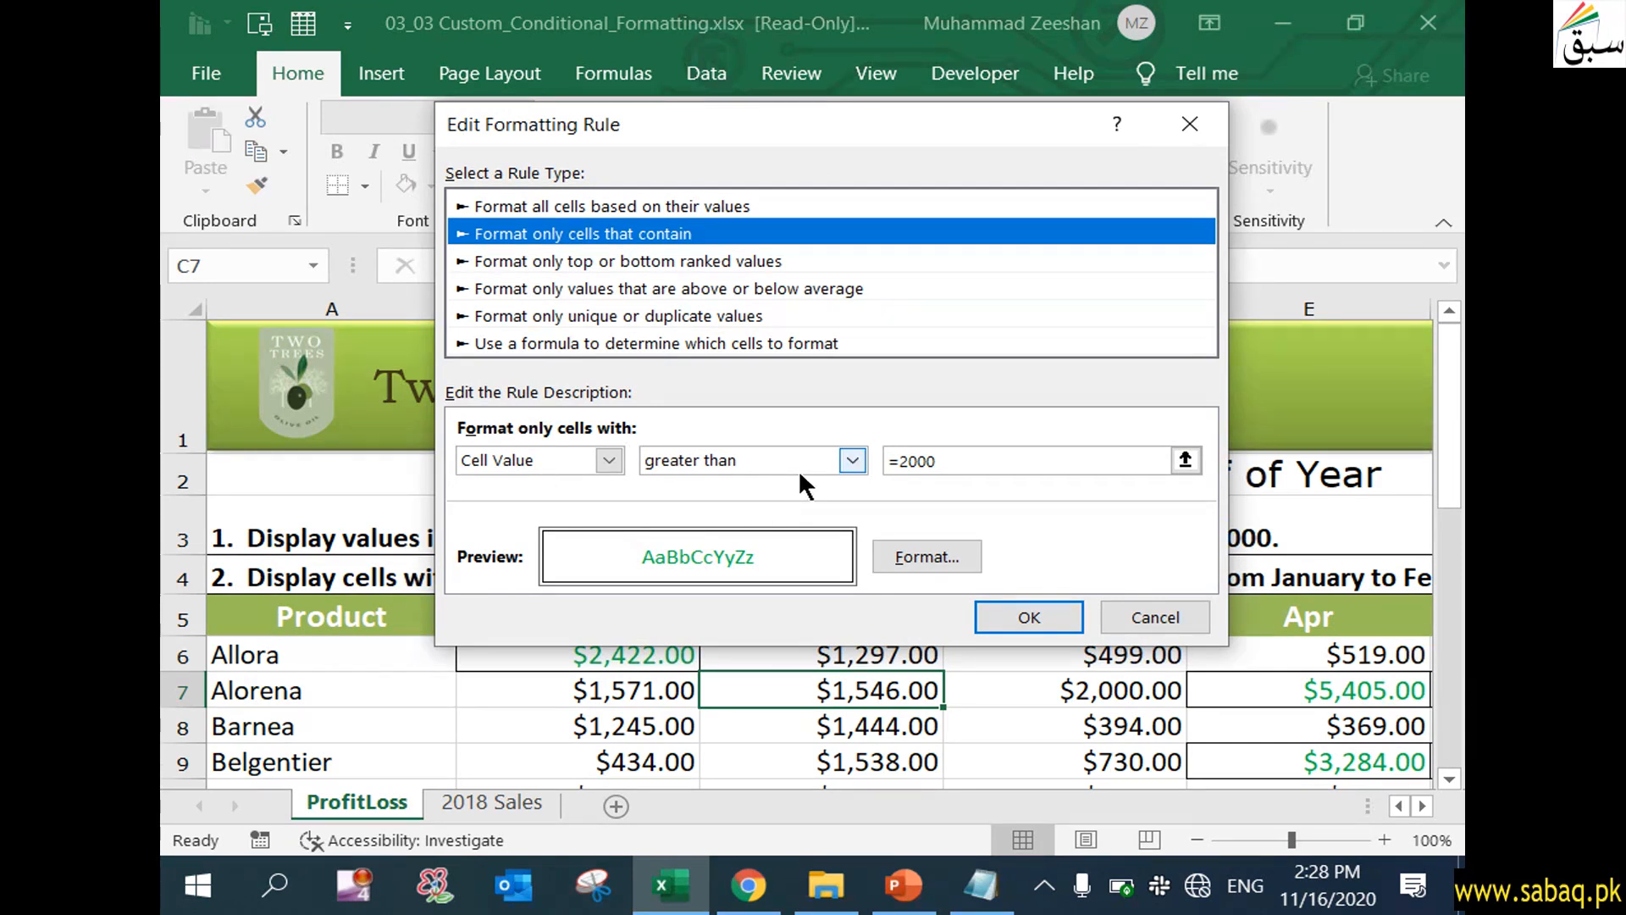
click(851, 460)
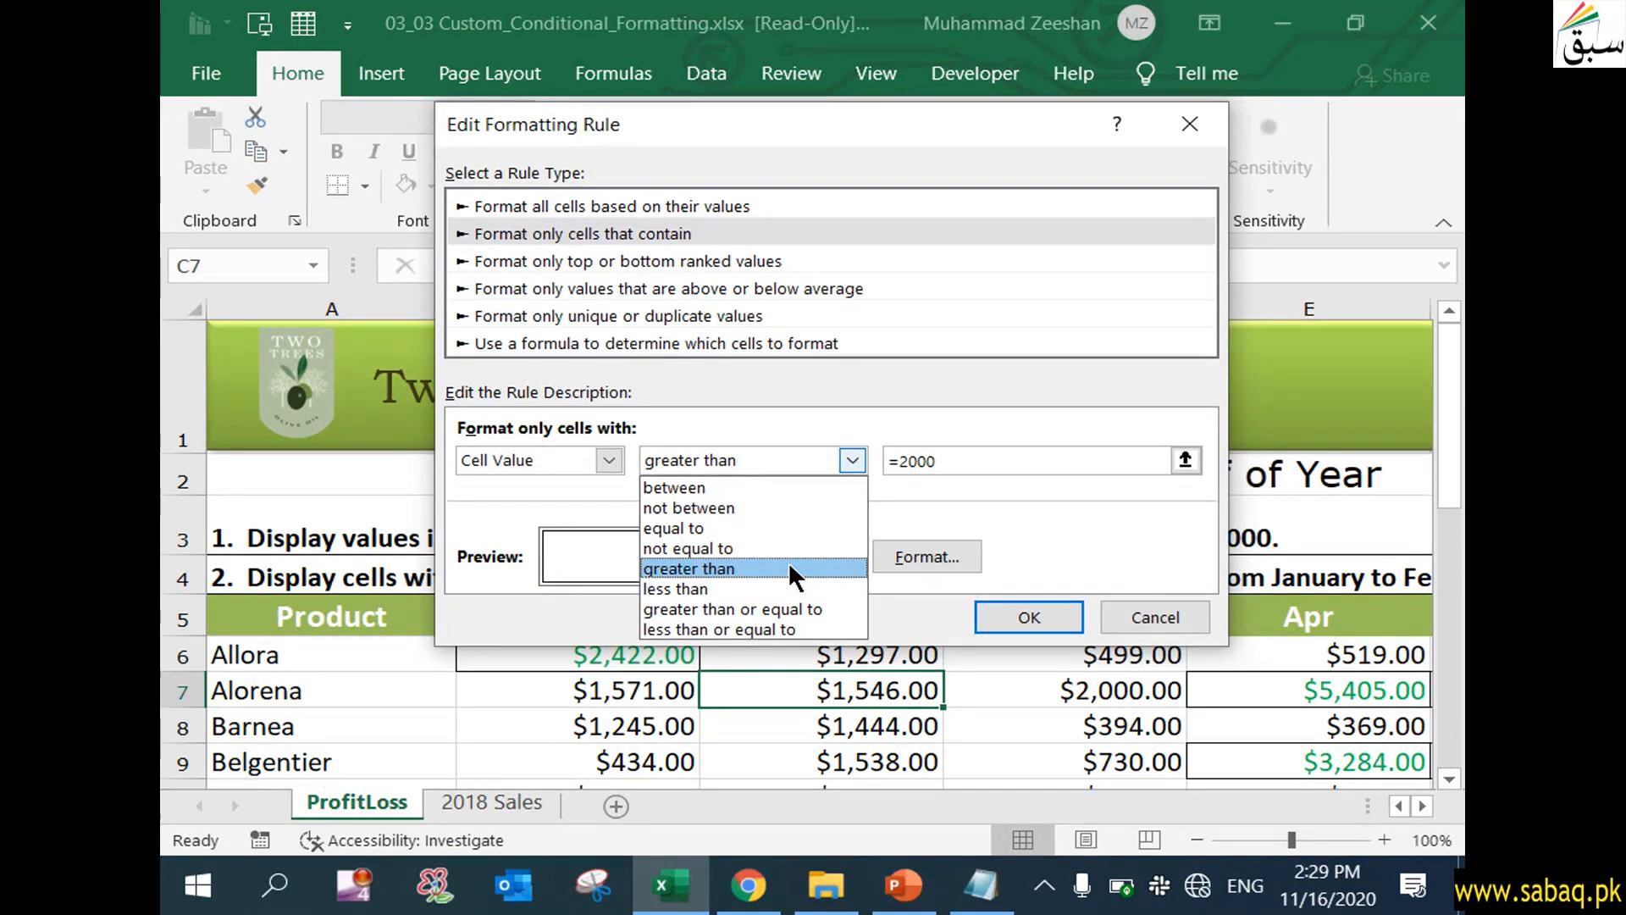
click(771, 509)
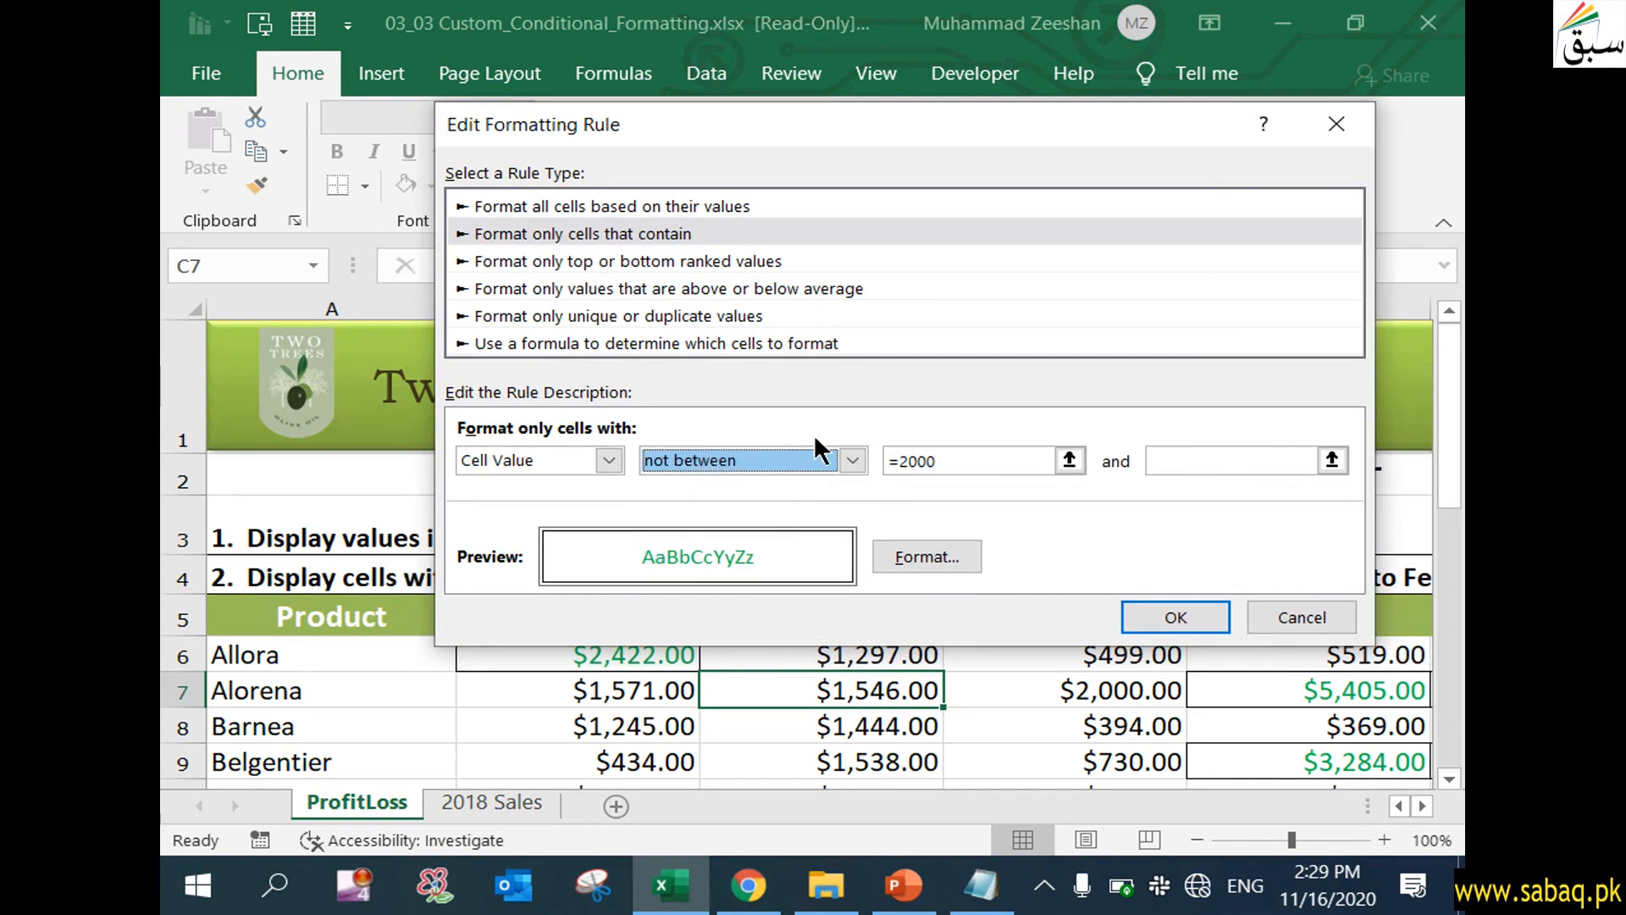
click(852, 457)
click(780, 522)
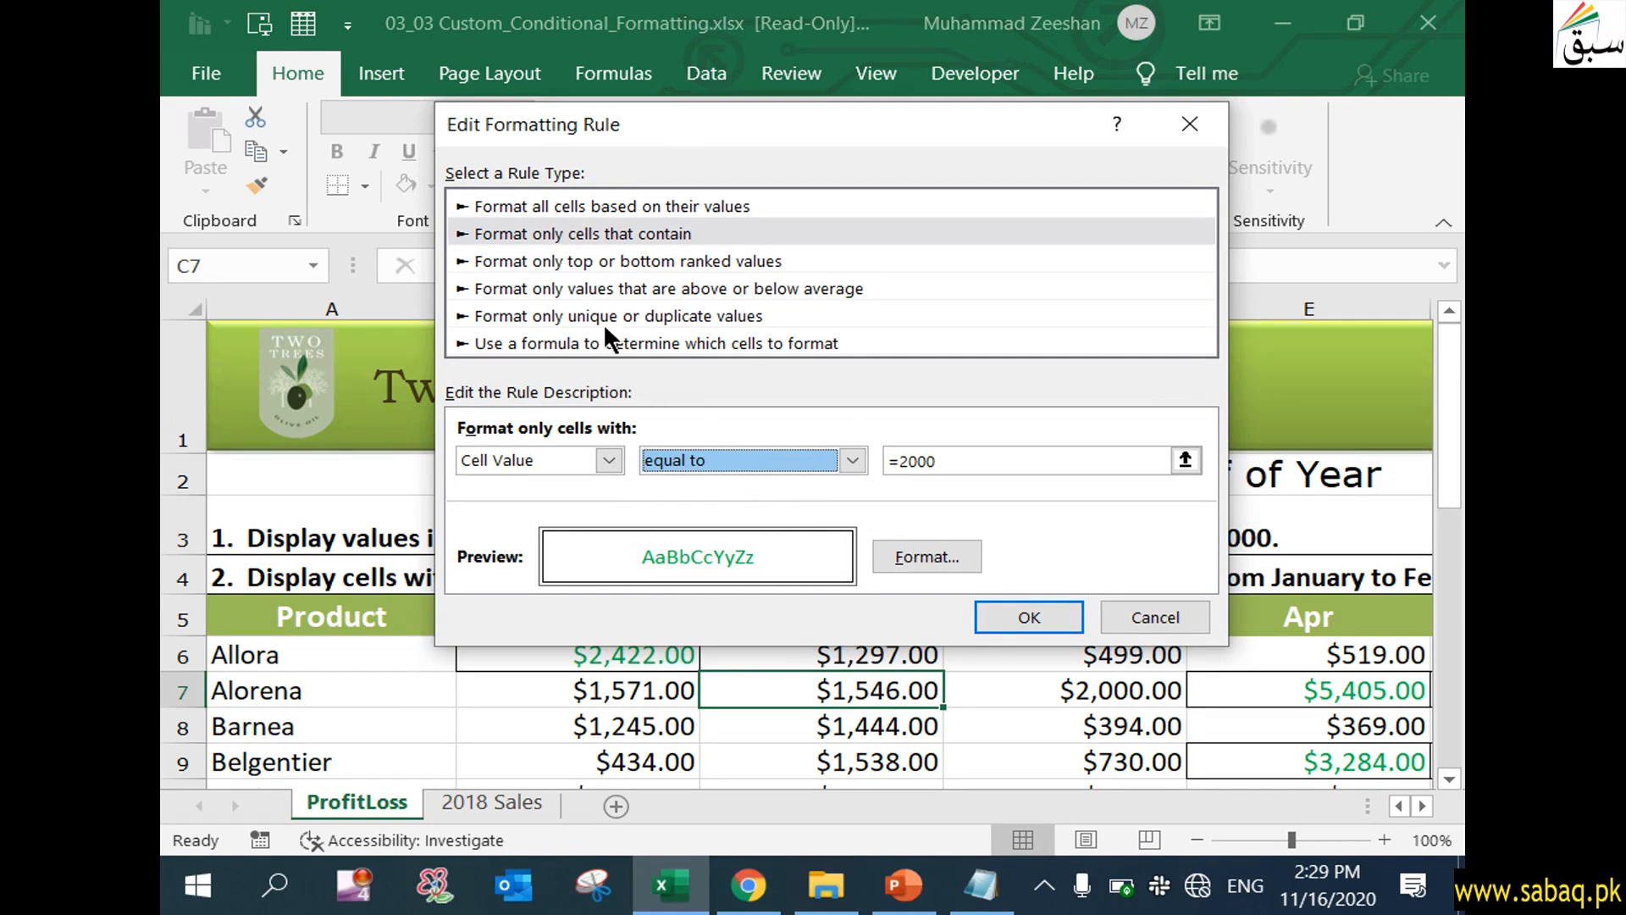
click(1064, 608)
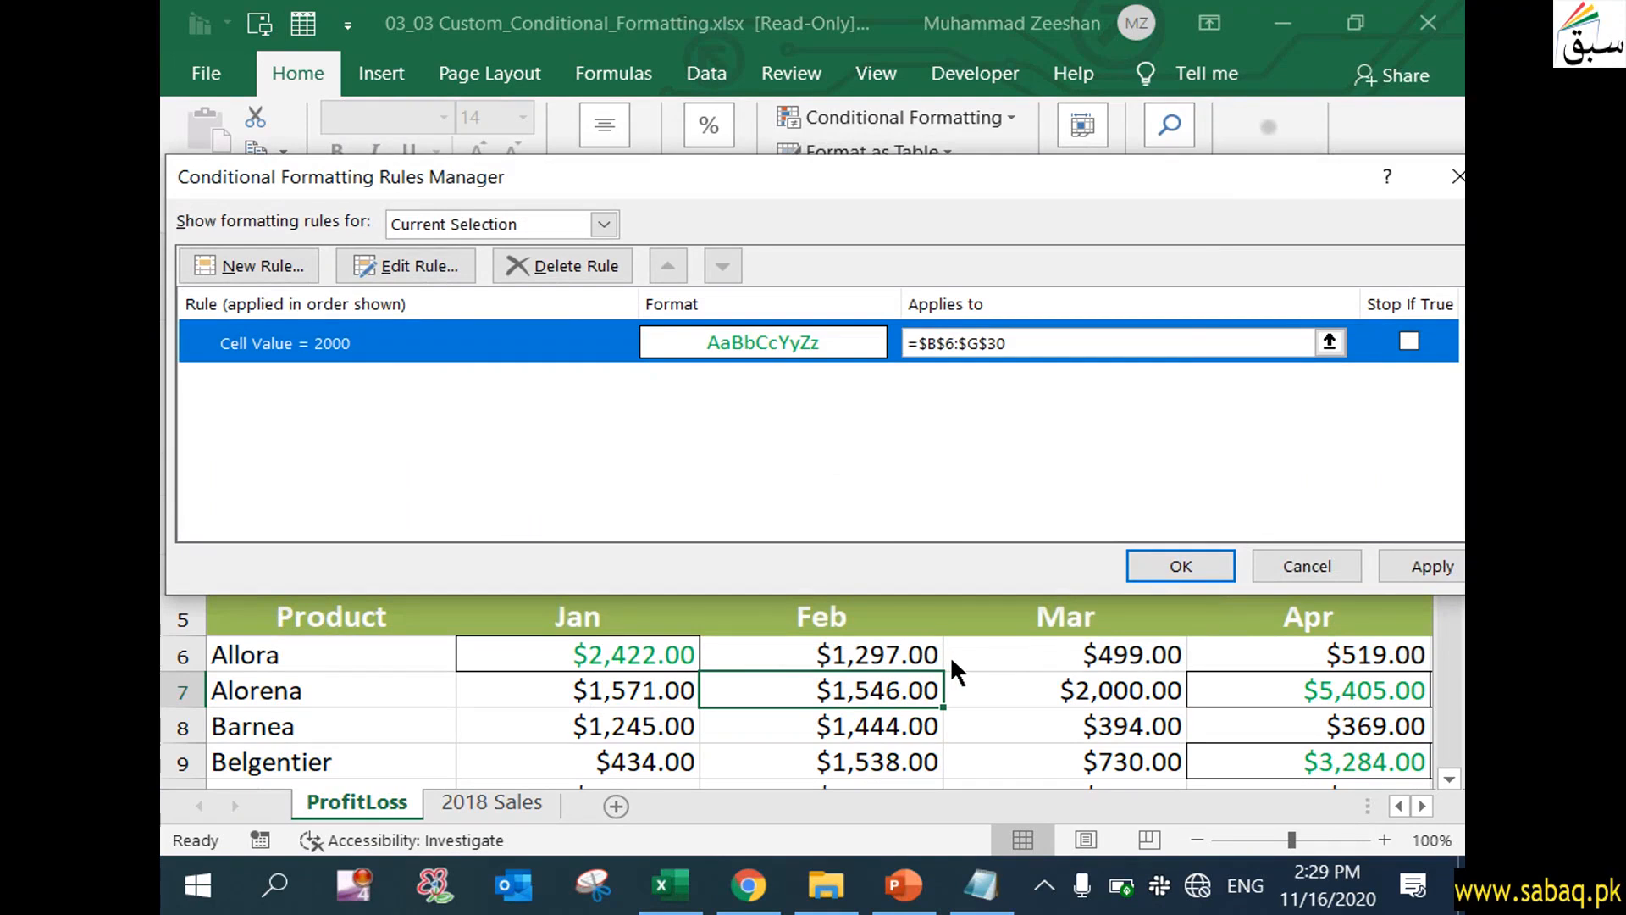
click(1216, 579)
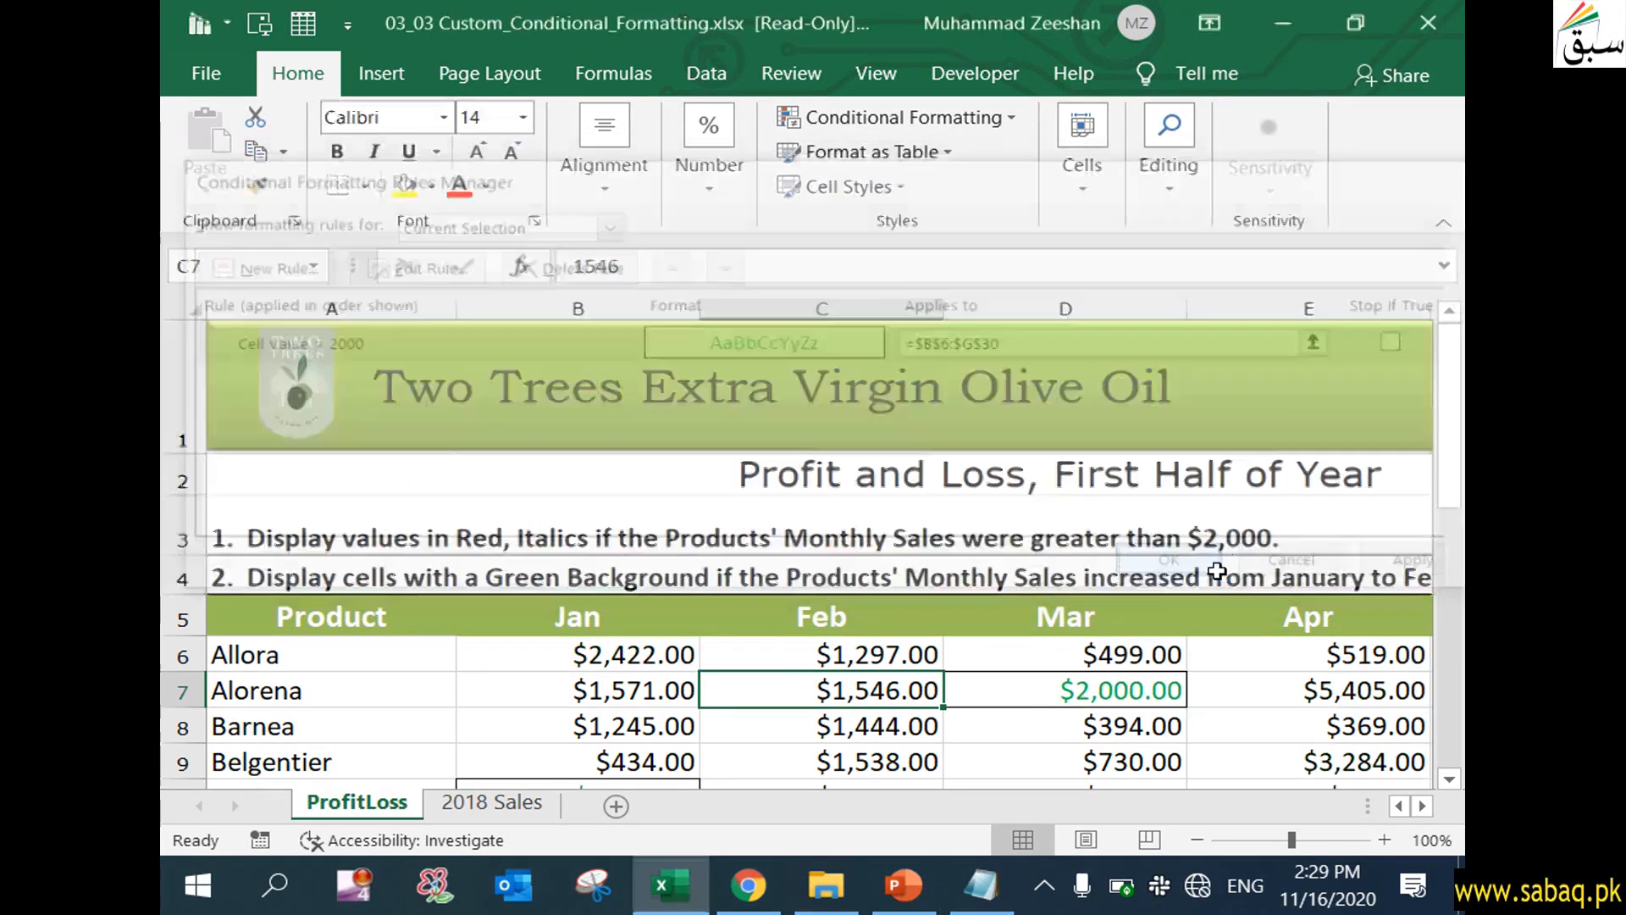
Check the product rows for sales values highlighted by the equal-to rule, including the Lastovka February cell
scroll(1168, 718, down, 1)
scroll(1168, 718, down, 3)
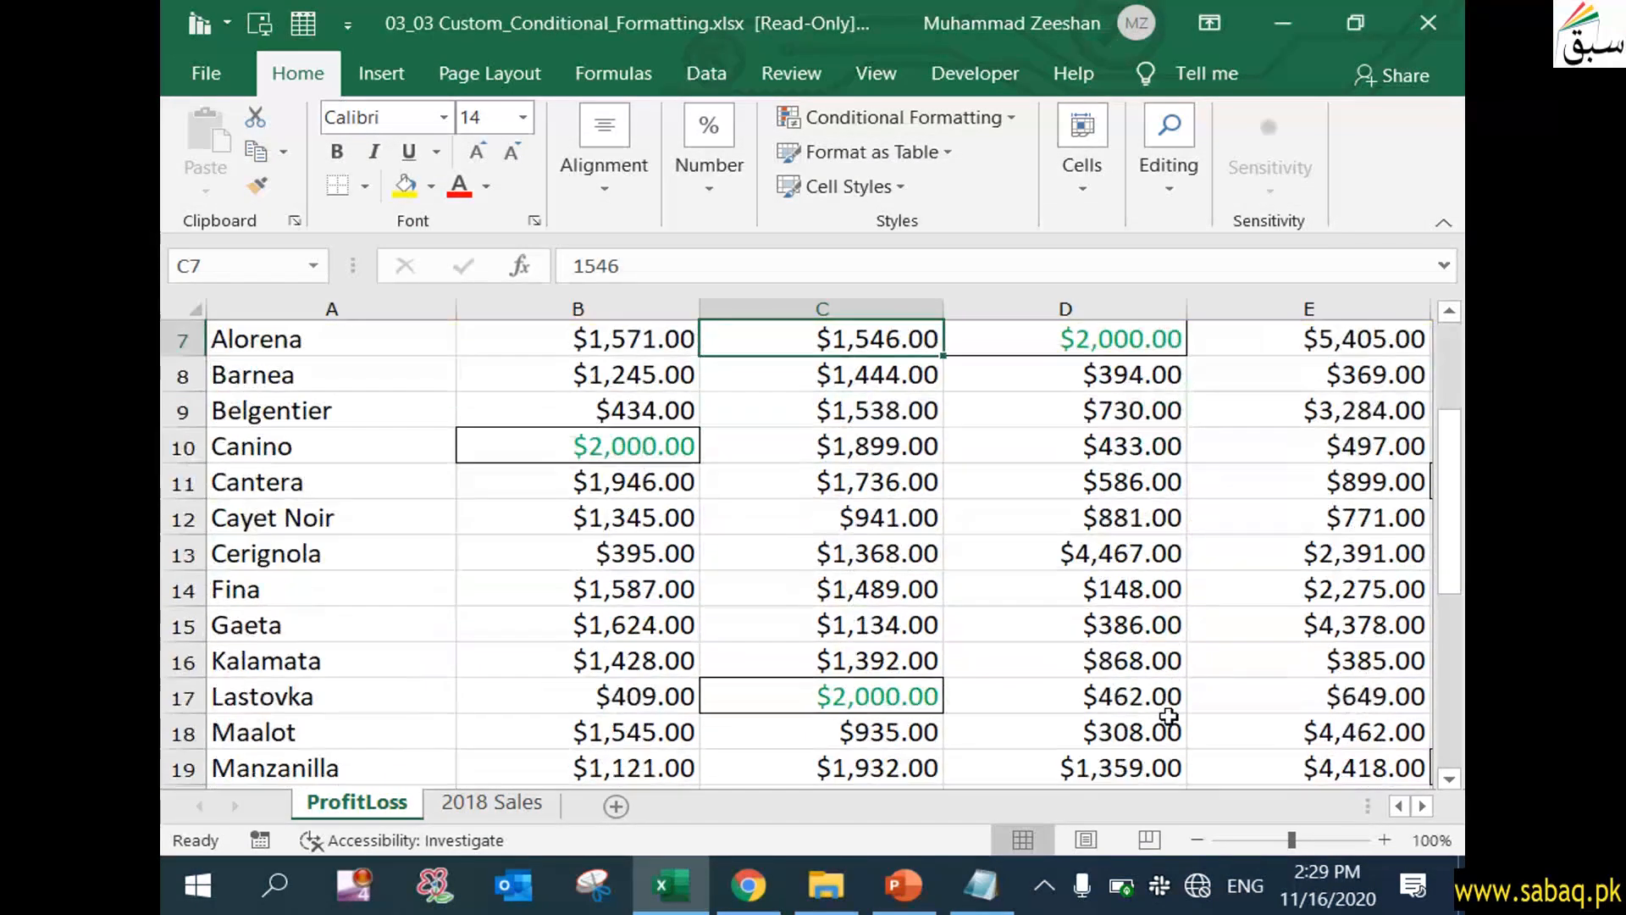
scroll(1169, 712, up, 1)
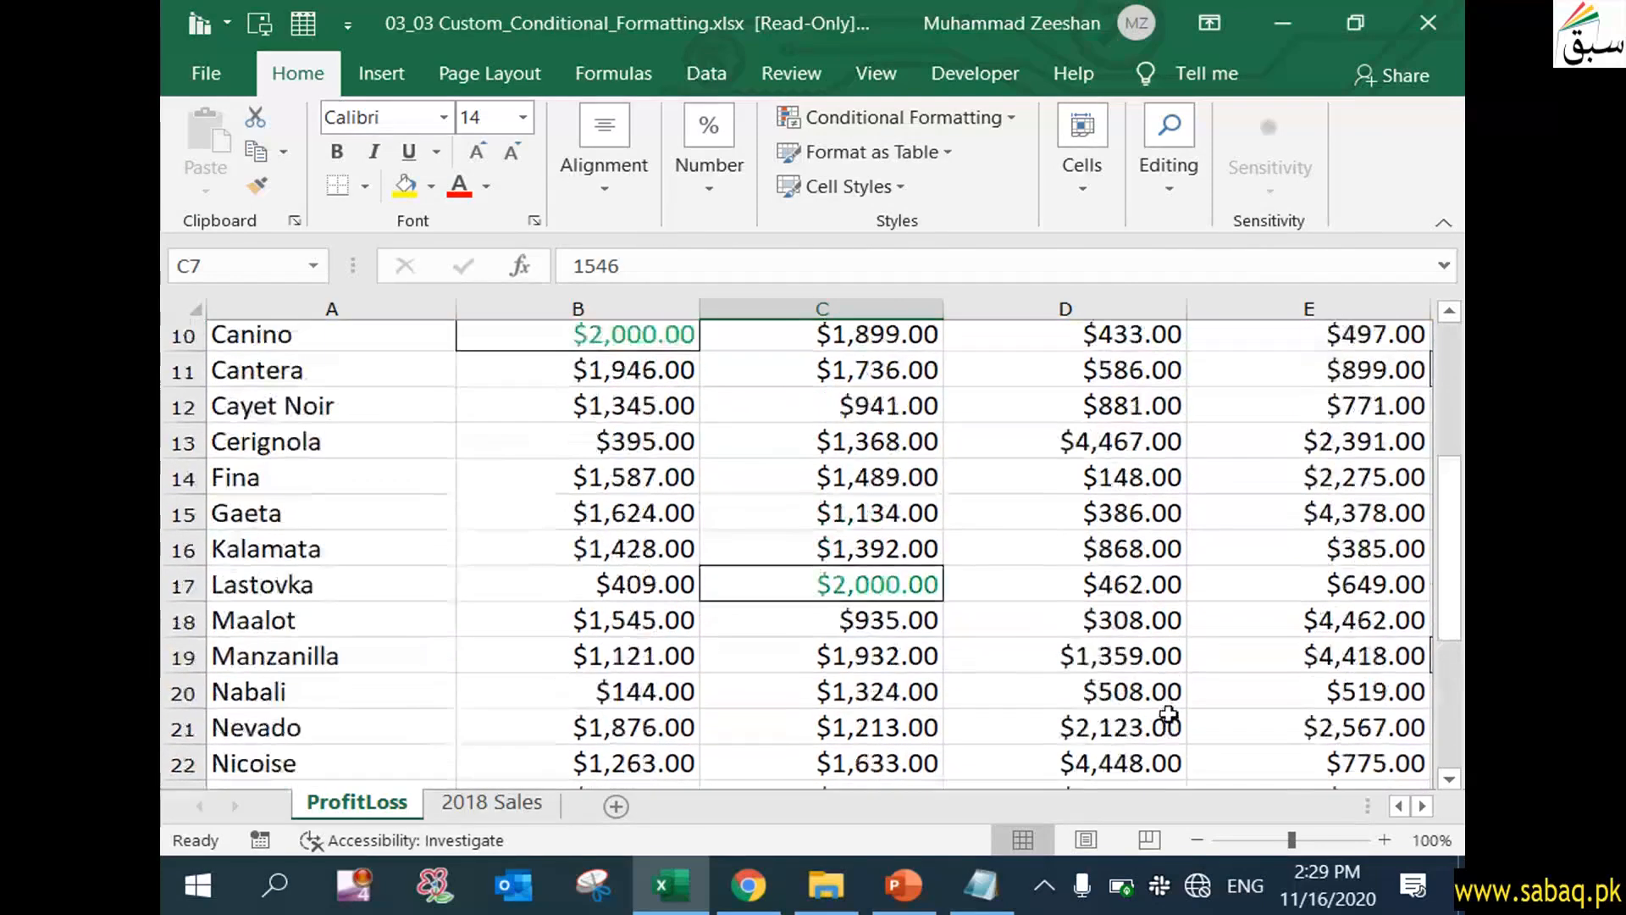
click(936, 593)
scroll(993, 628, up, 1)
scroll(993, 629, down, 3)
scroll(992, 628, up, 5)
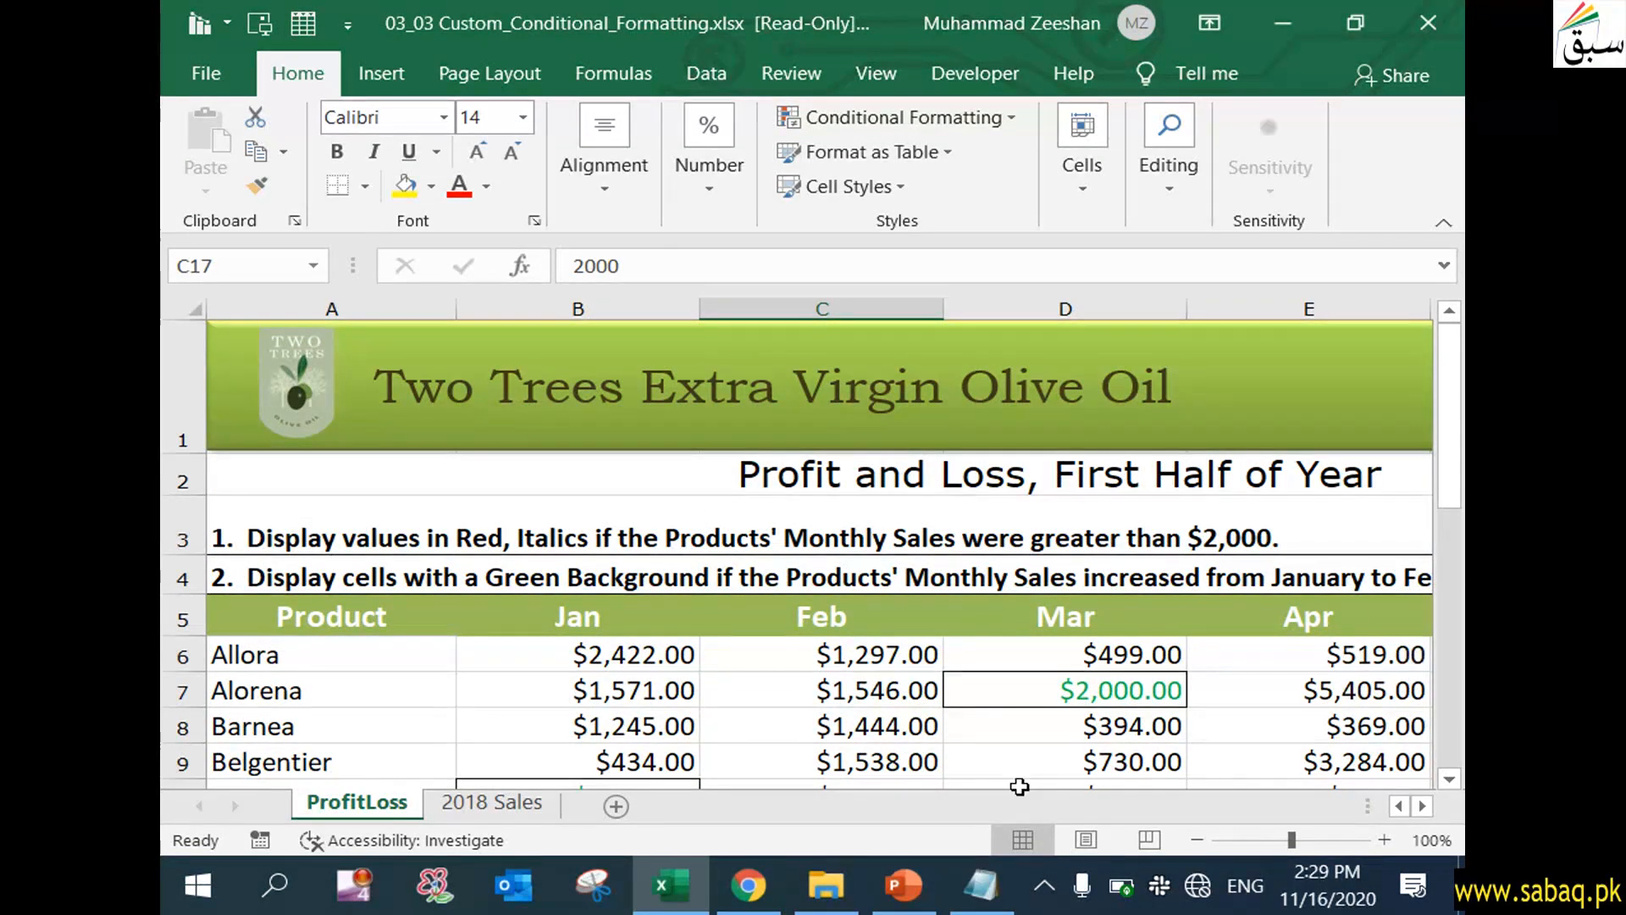
Switch to PowerPoint to view the Format Cells slide, and return to the ProfitLoss sheet in Excel
click(903, 885)
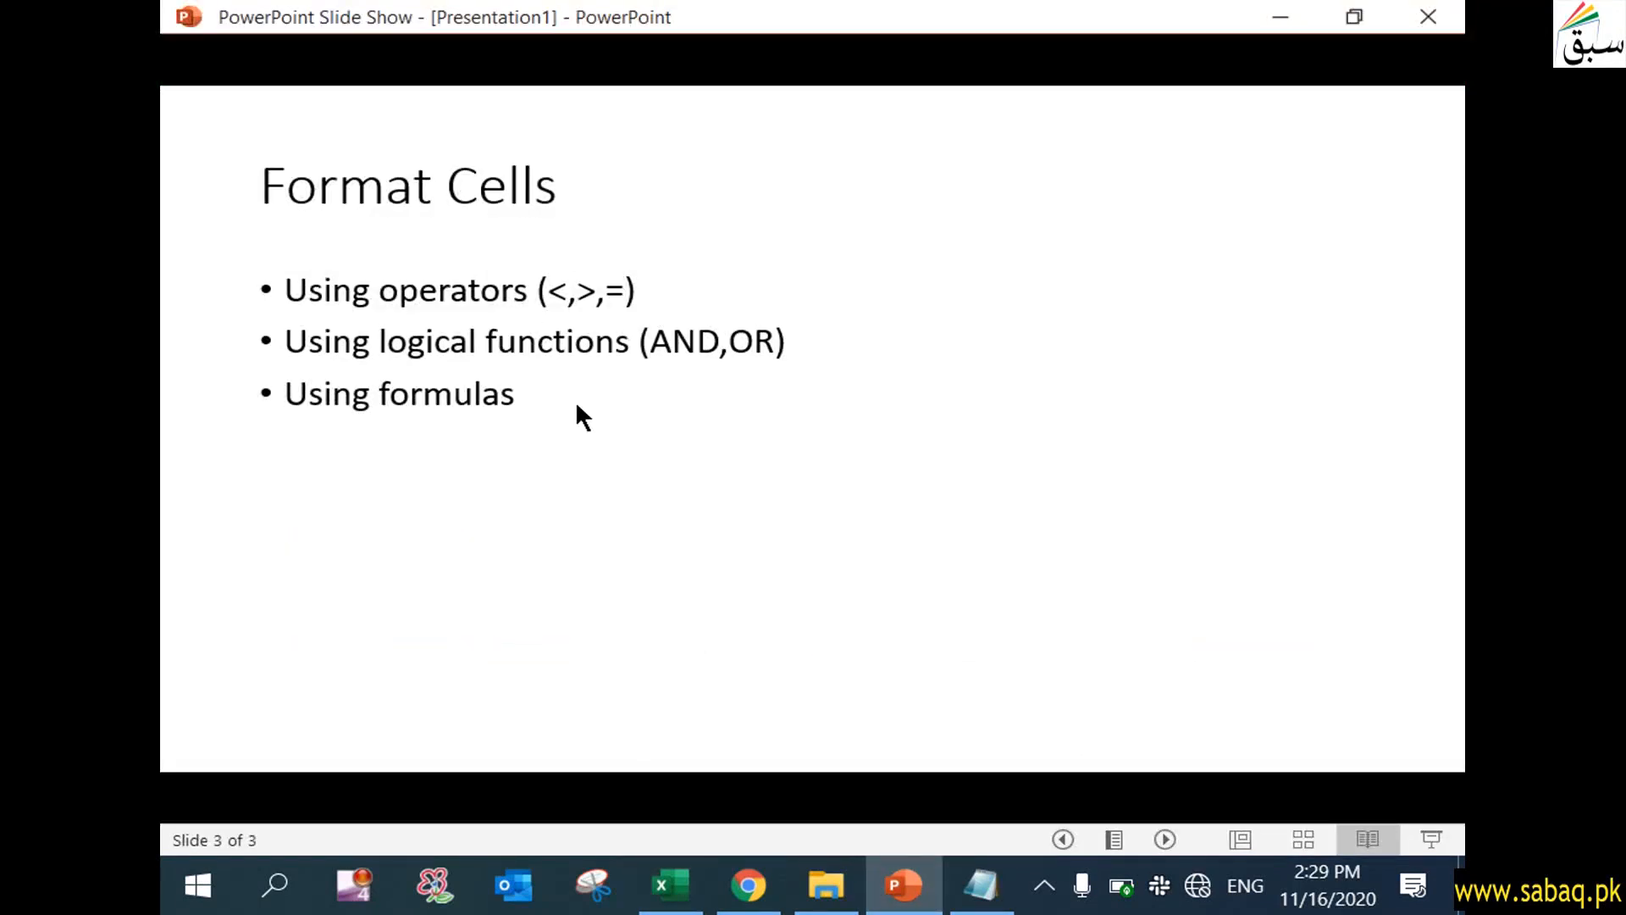
click(903, 885)
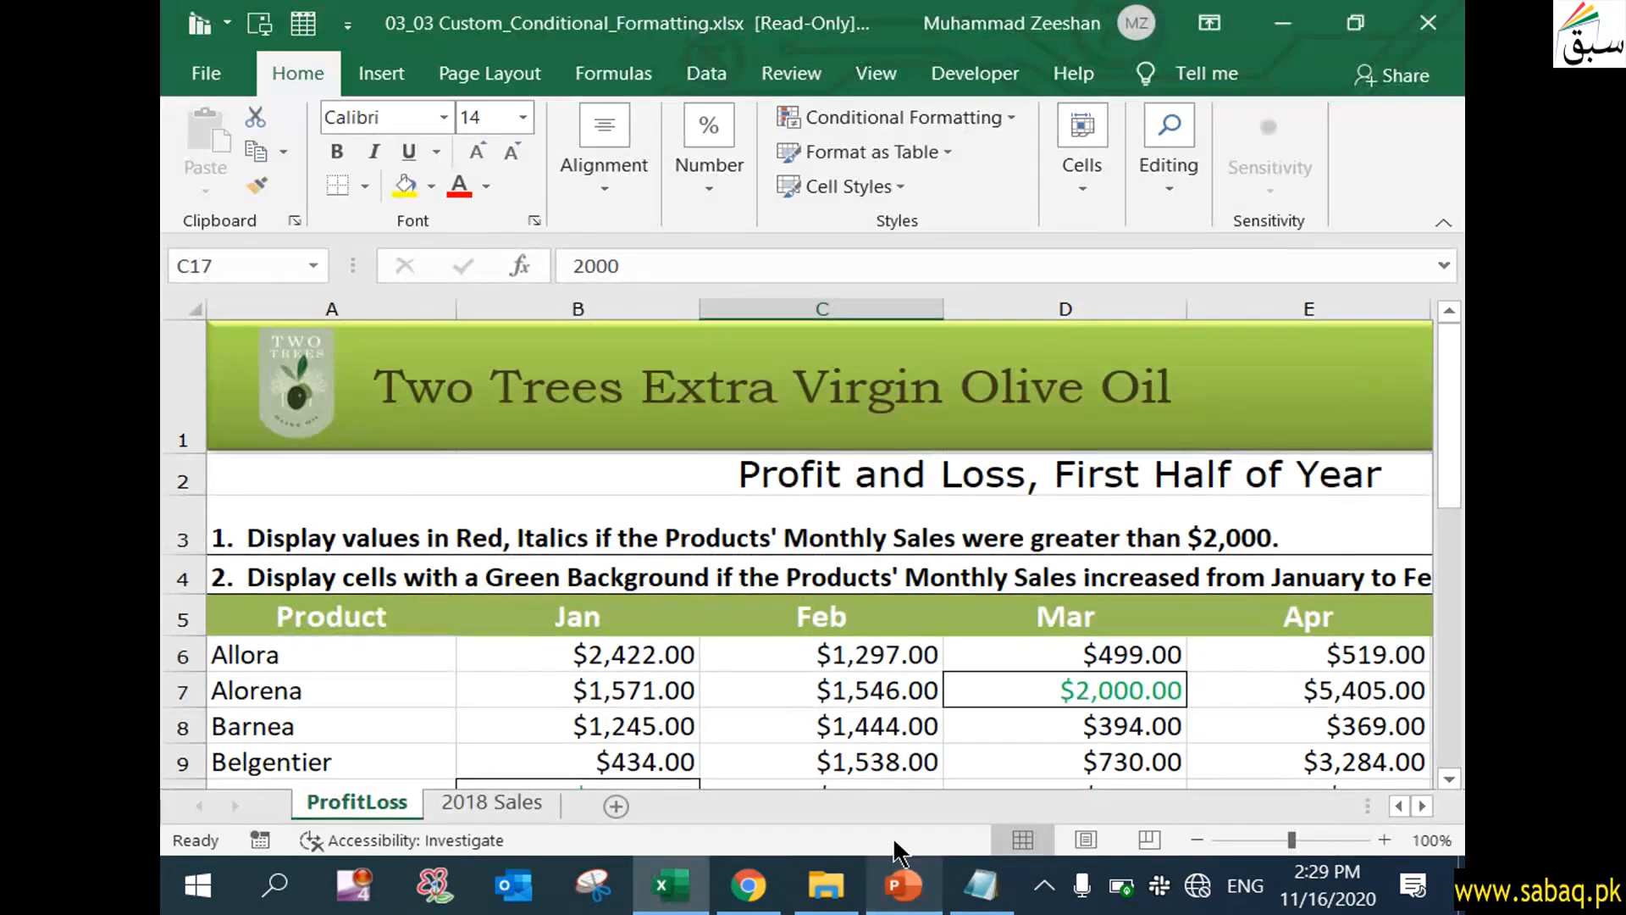
scroll(942, 726, down, 1)
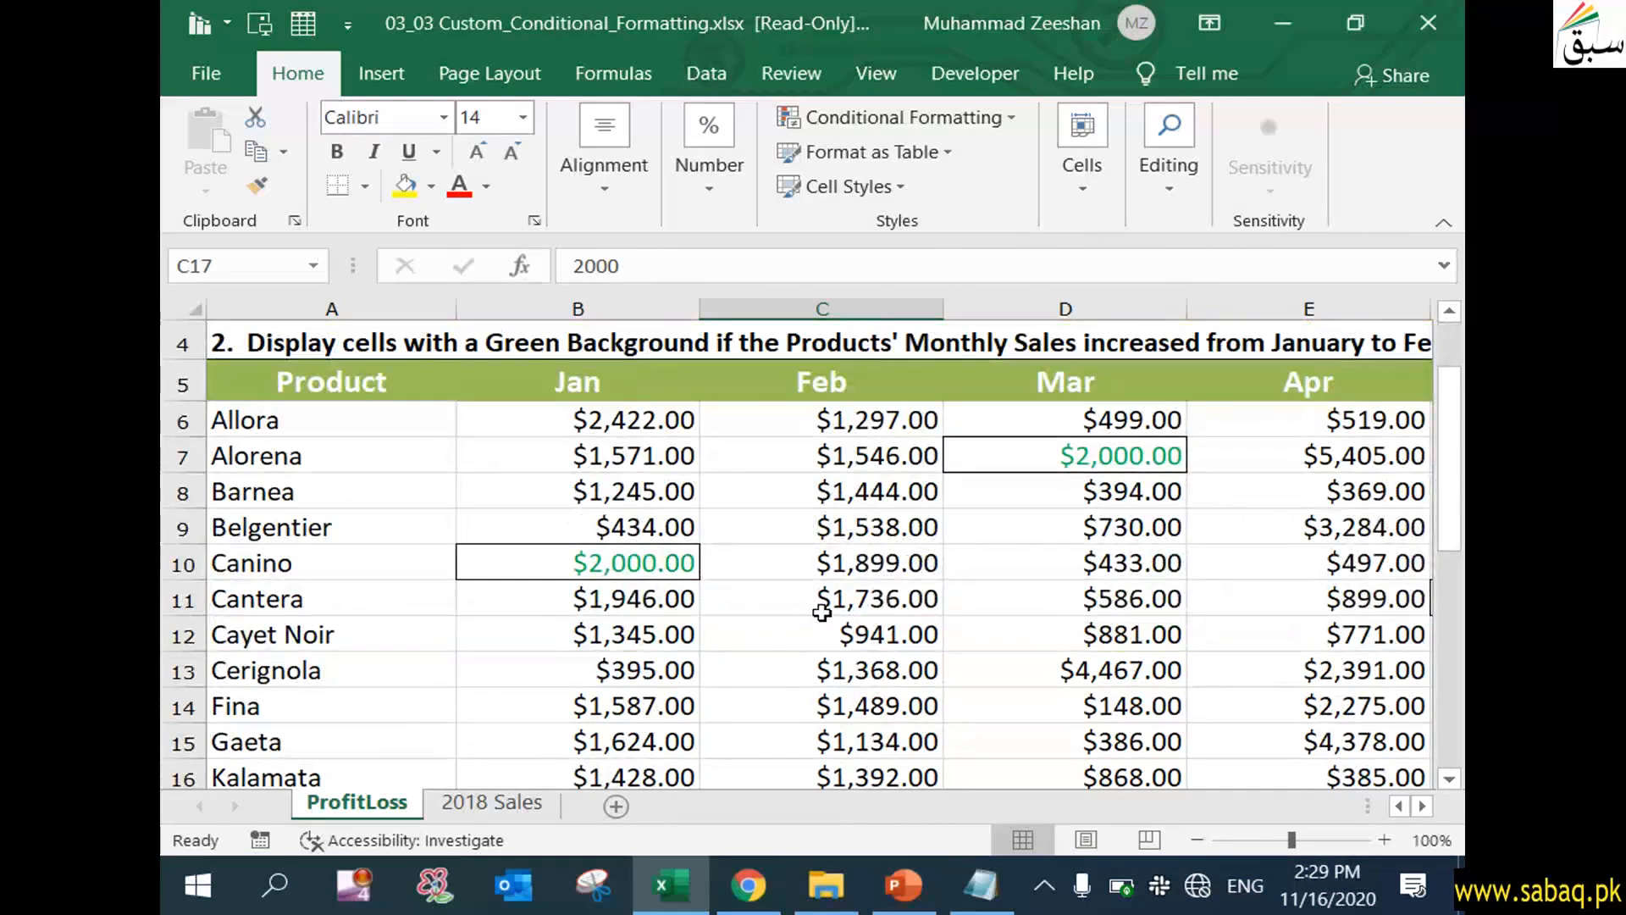
Read the full text of the second task instruction in row 4, across to its end
scroll(818, 612, up, 1)
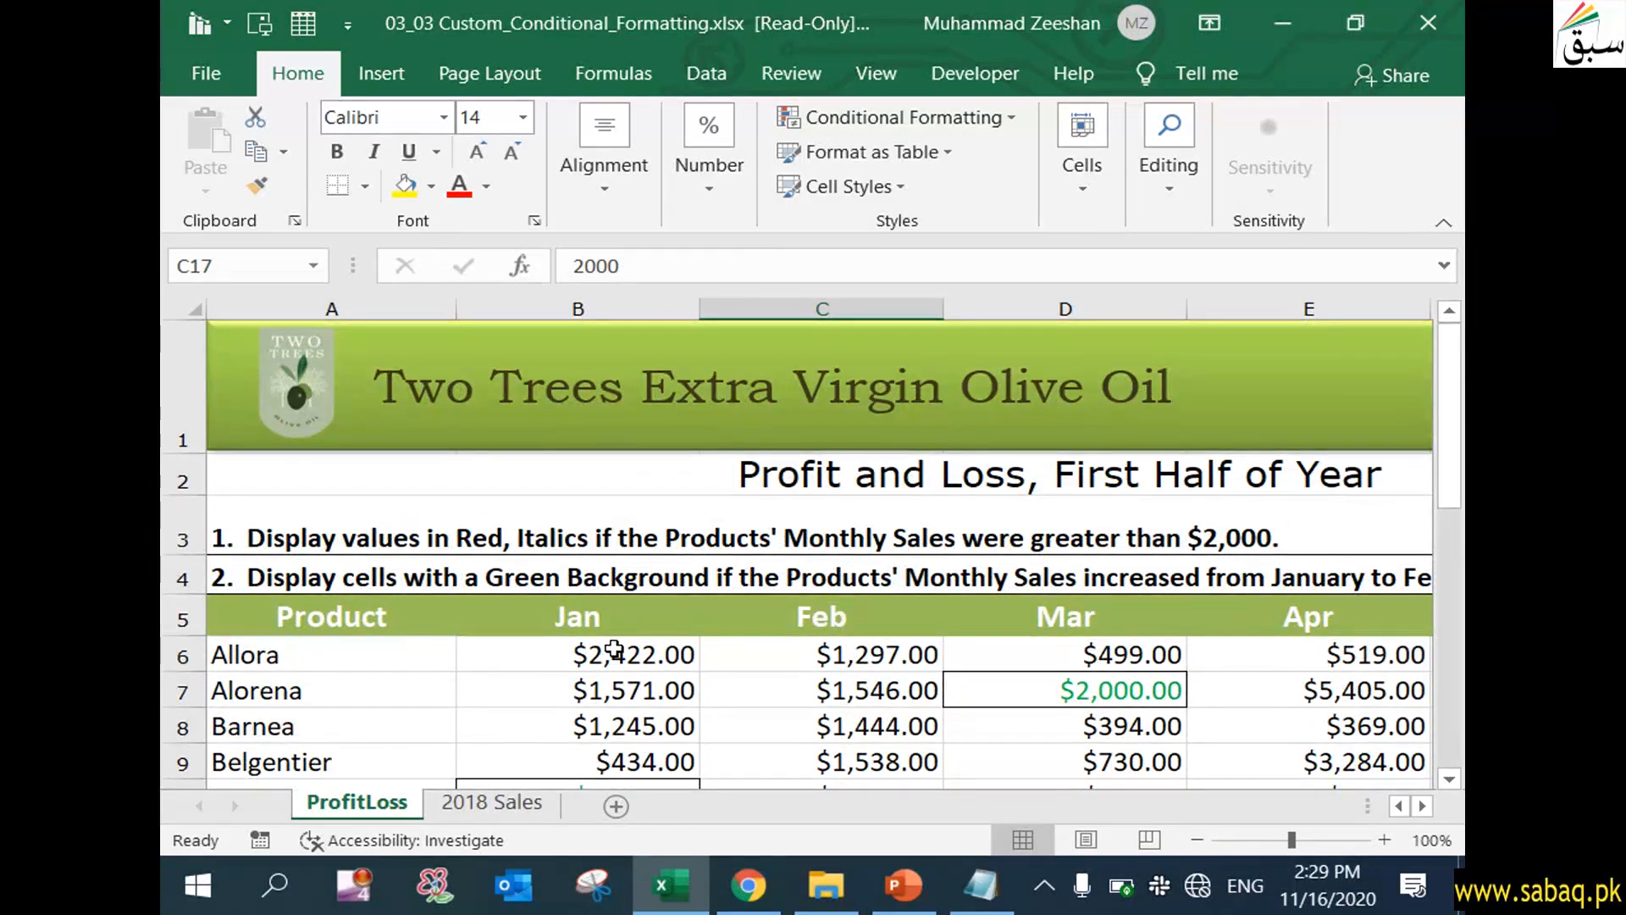
click(322, 582)
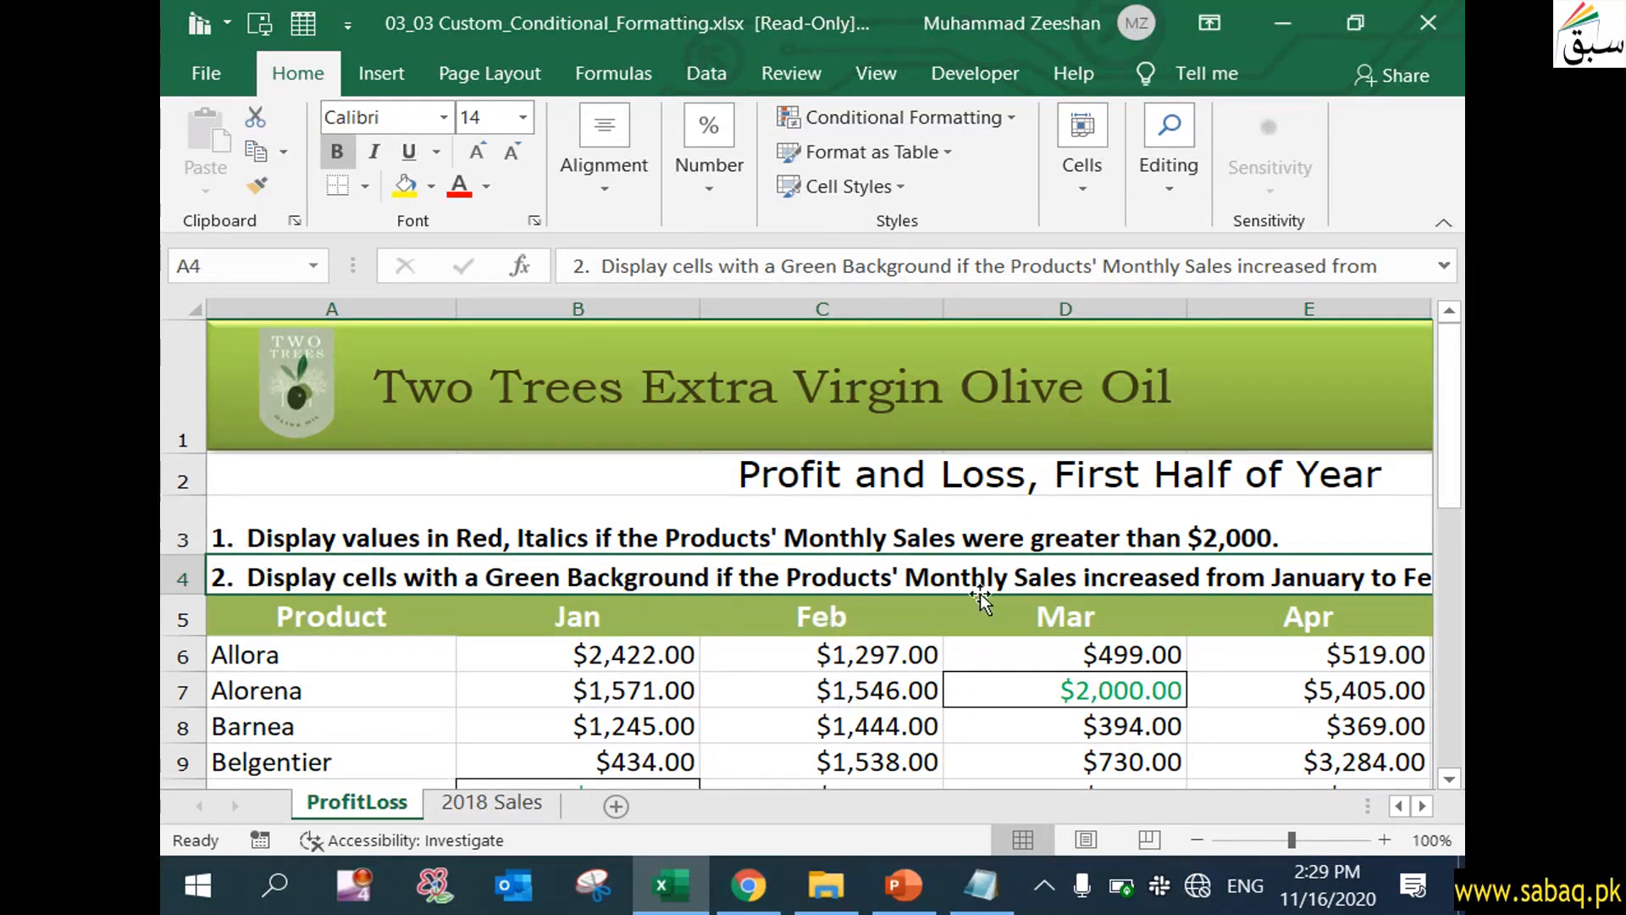
click(1423, 805)
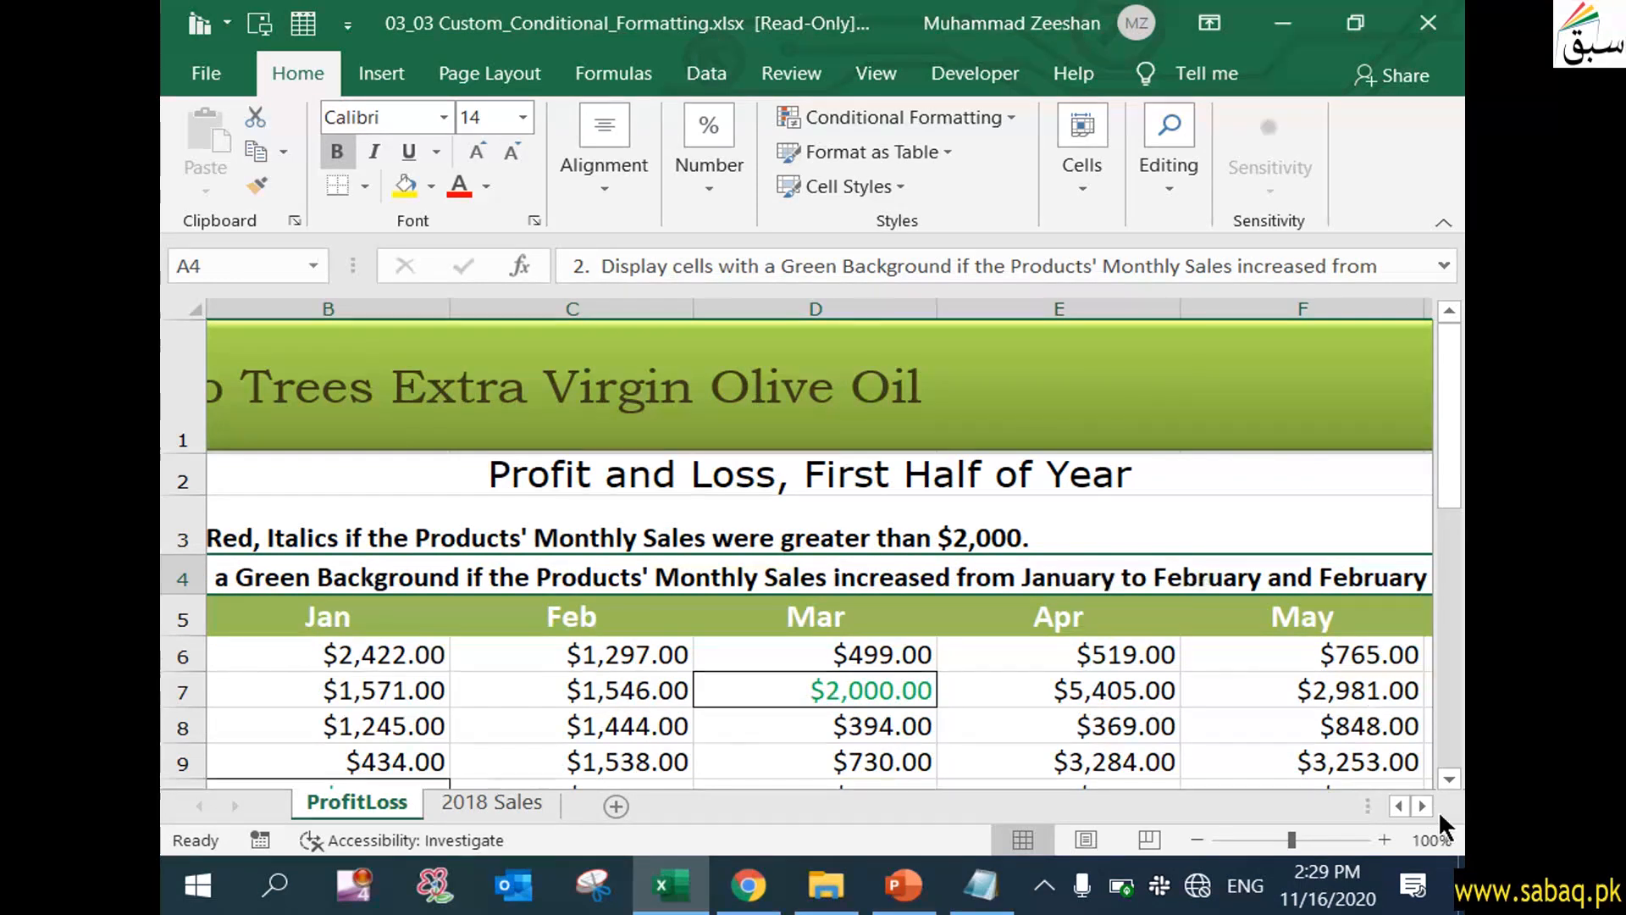
click(1430, 805)
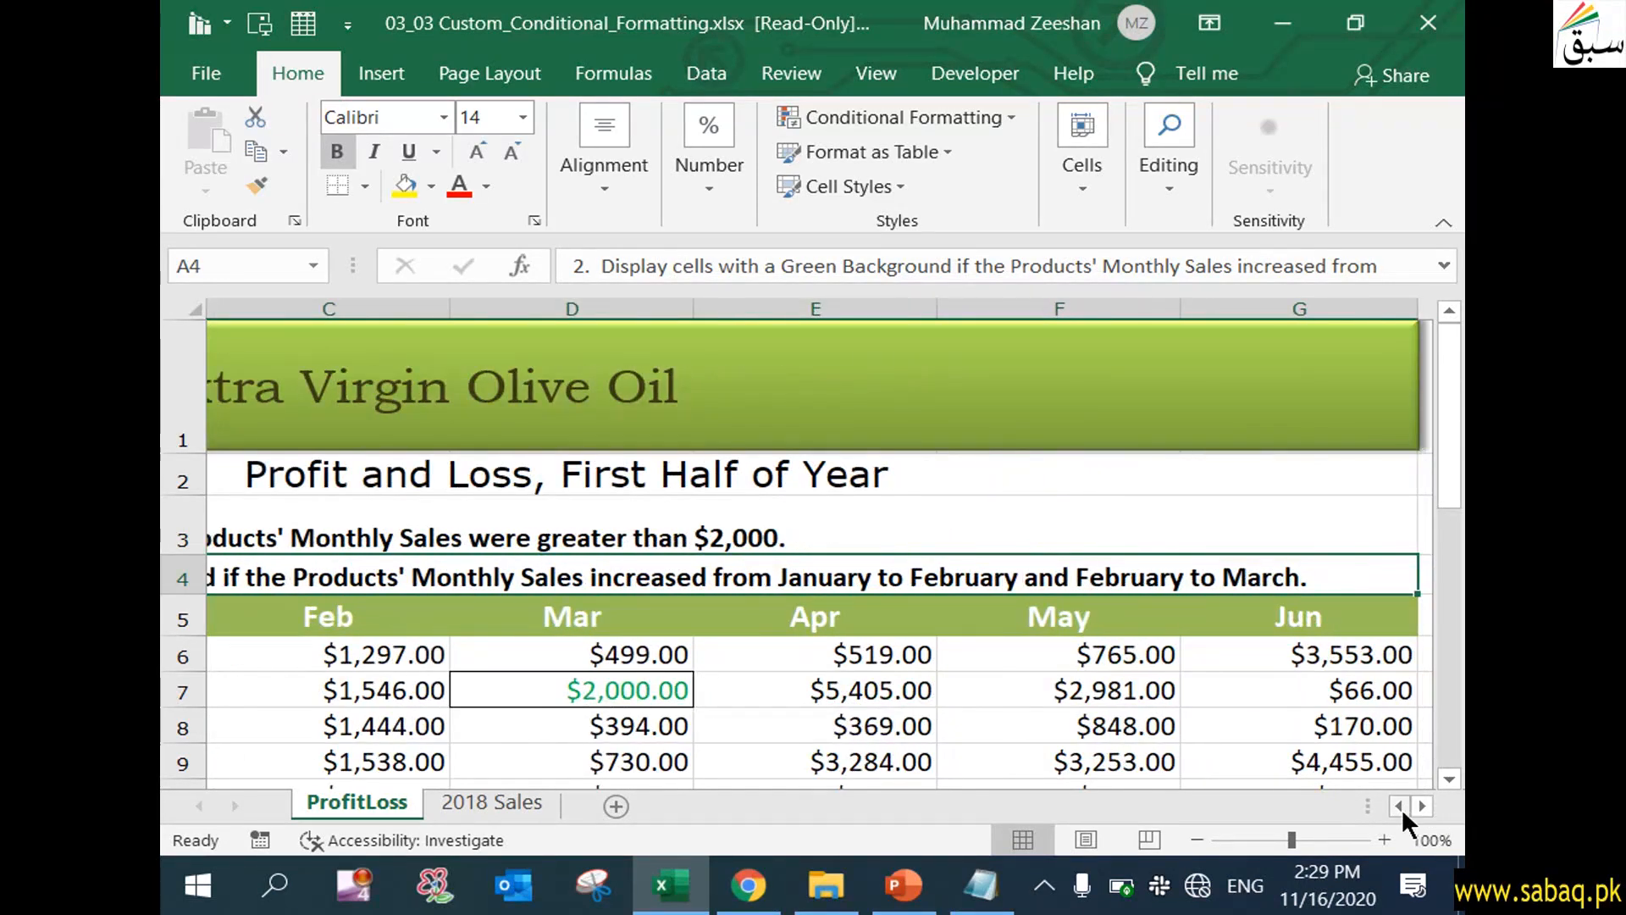
click(1401, 805)
click(1401, 805)
Compare the January, February and March sales of Allora, Cayet Noir and Cerignola to check for month-to-month increases
scroll(753, 635, down, 1)
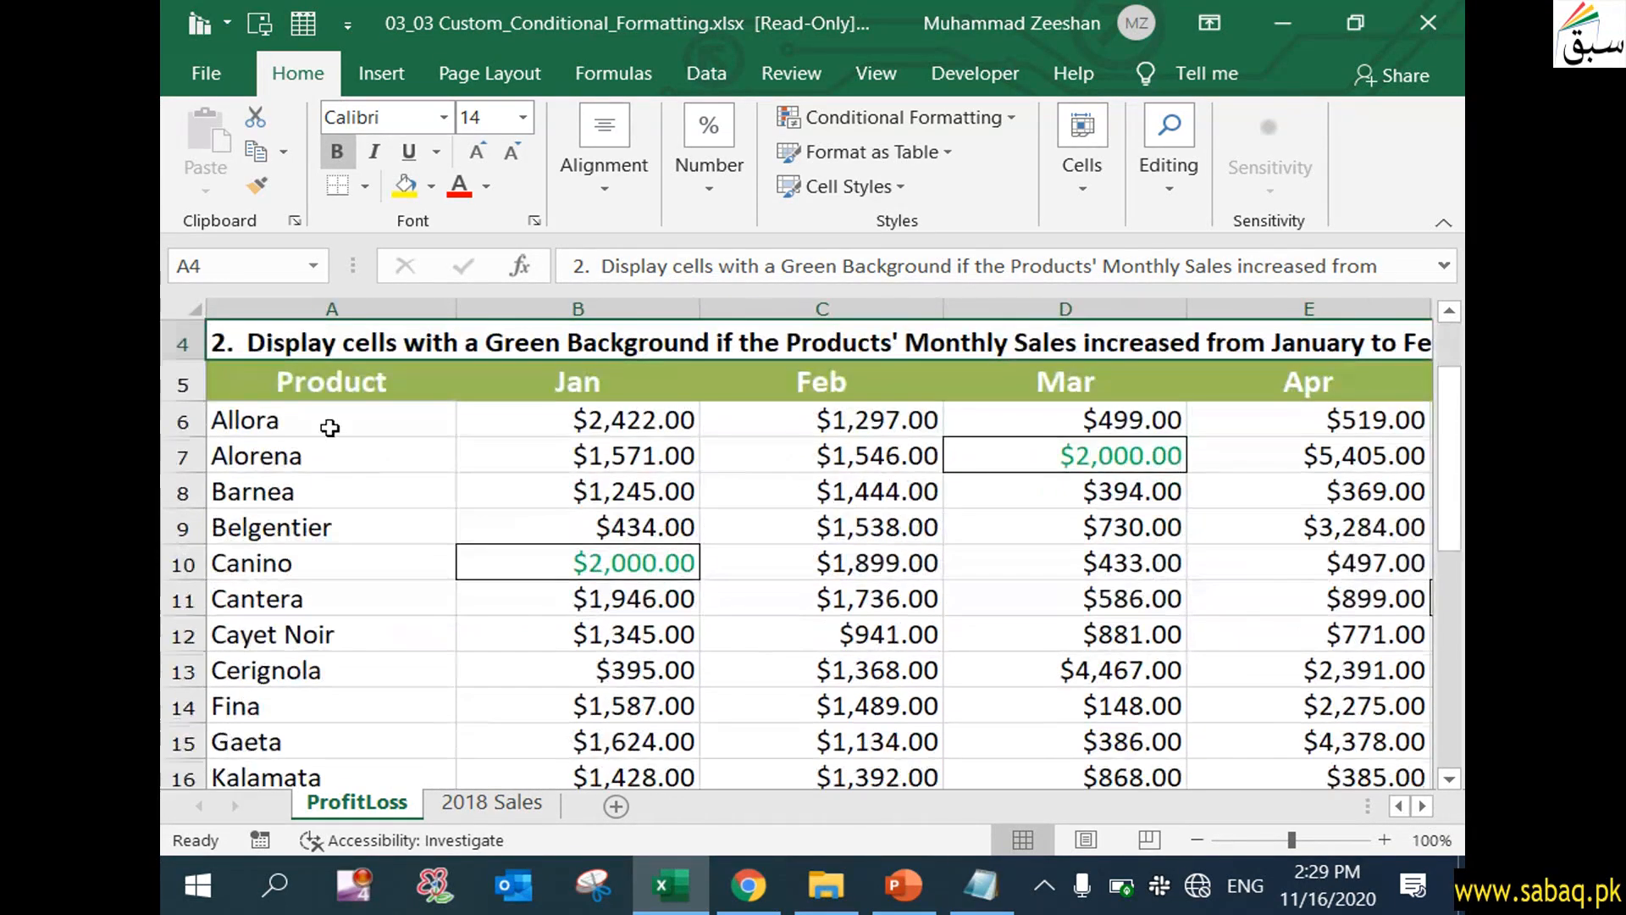
scroll(329, 428, down, 1)
scroll(330, 433, up, 1)
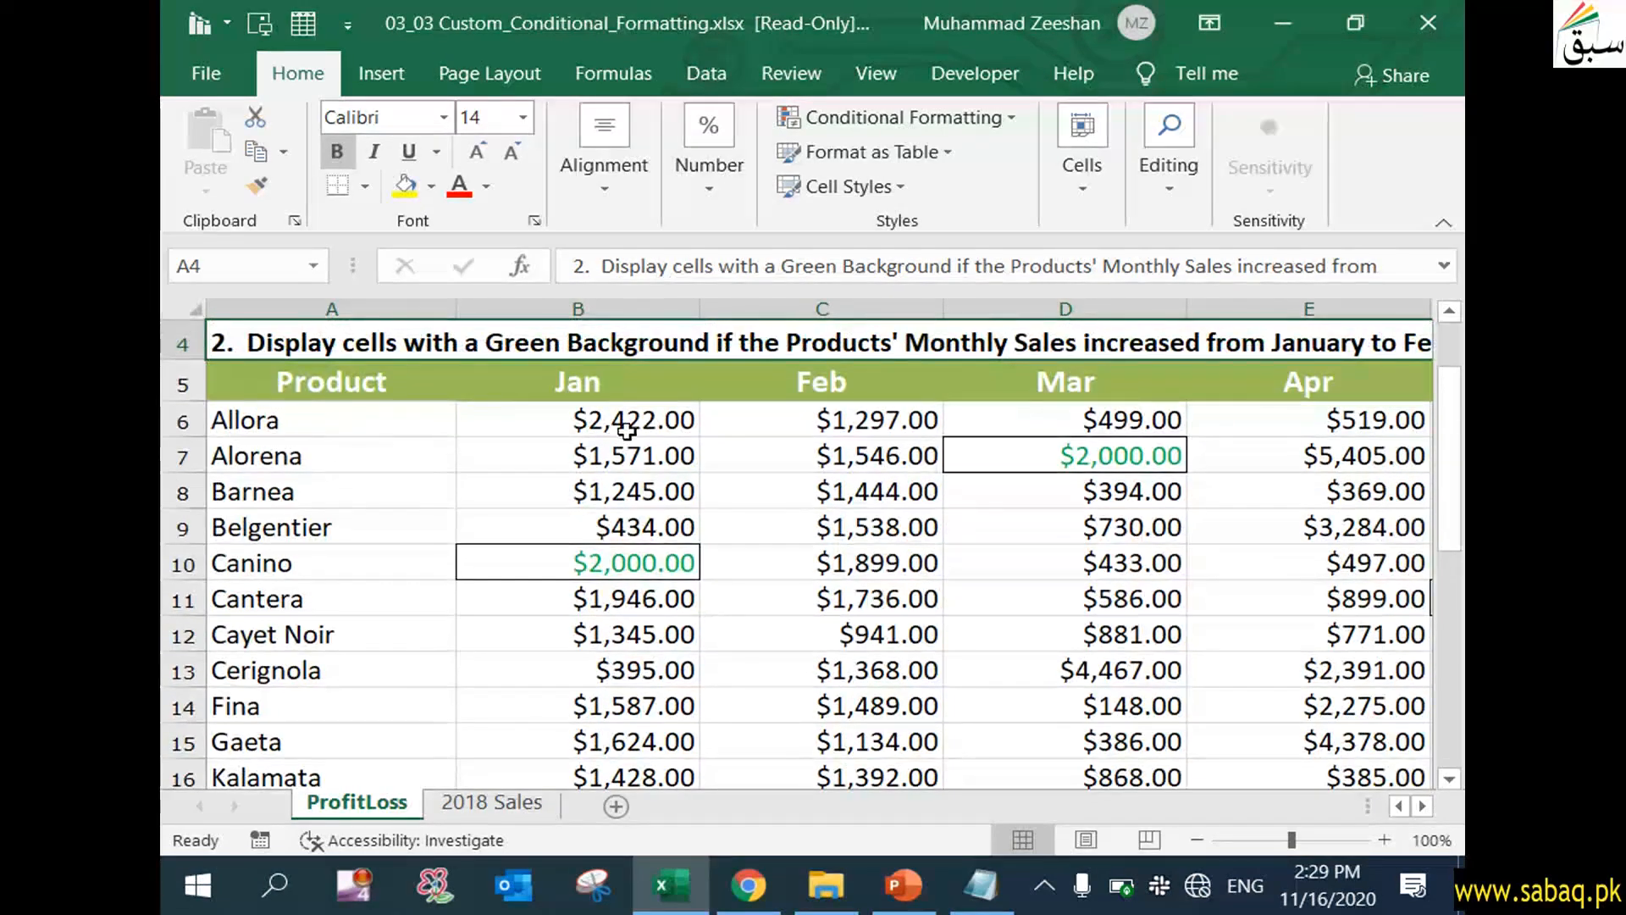
click(629, 424)
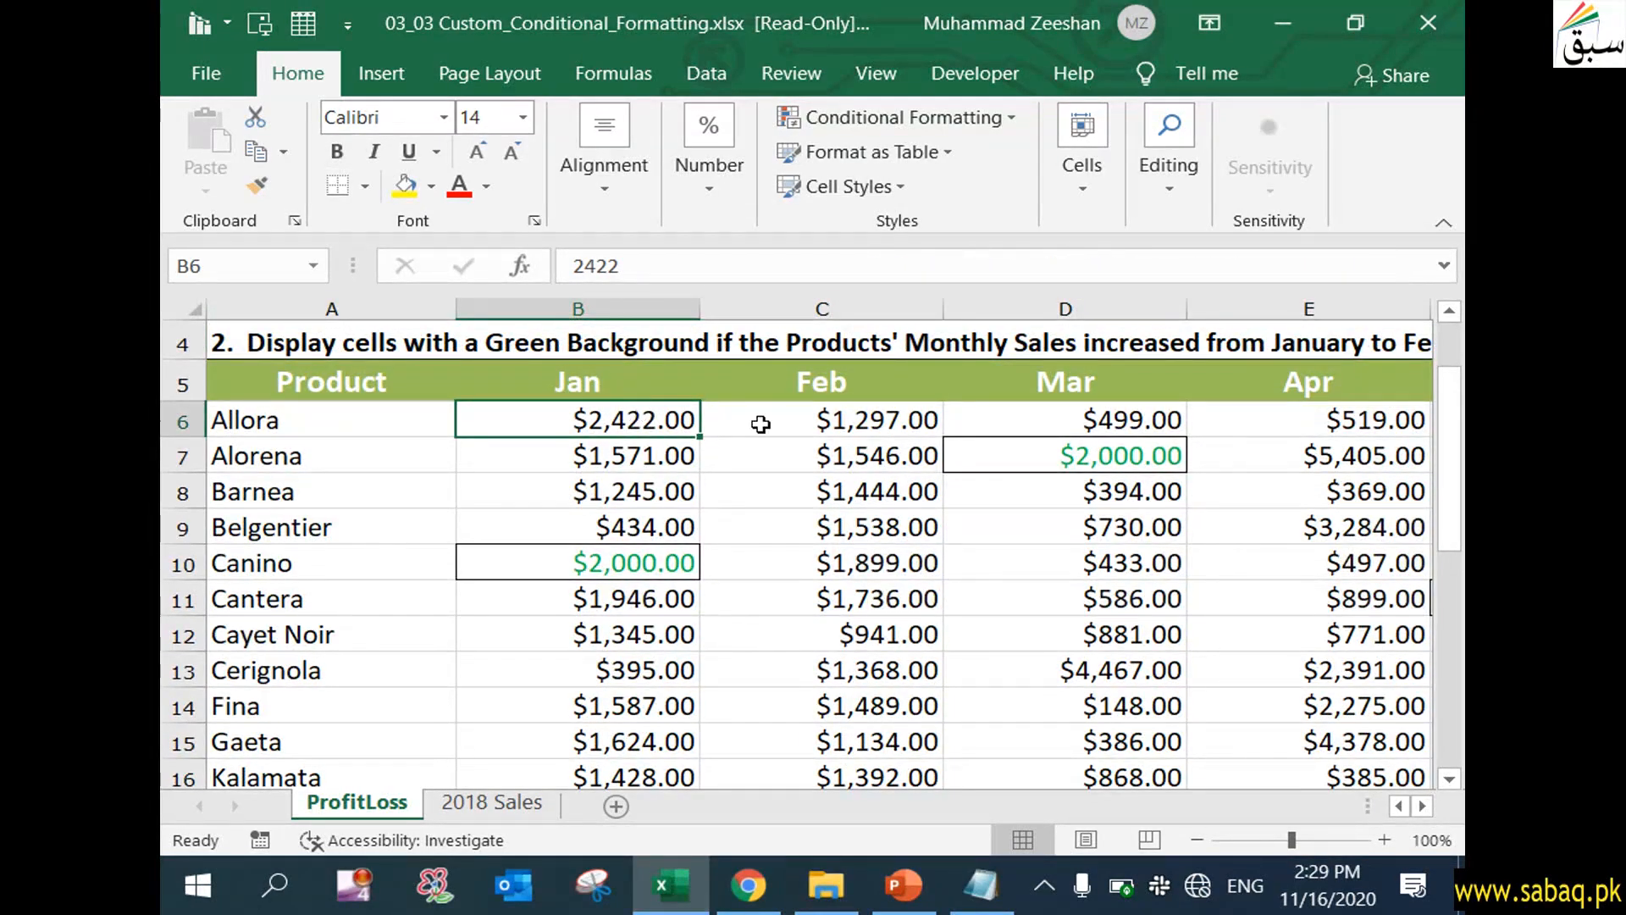
click(851, 419)
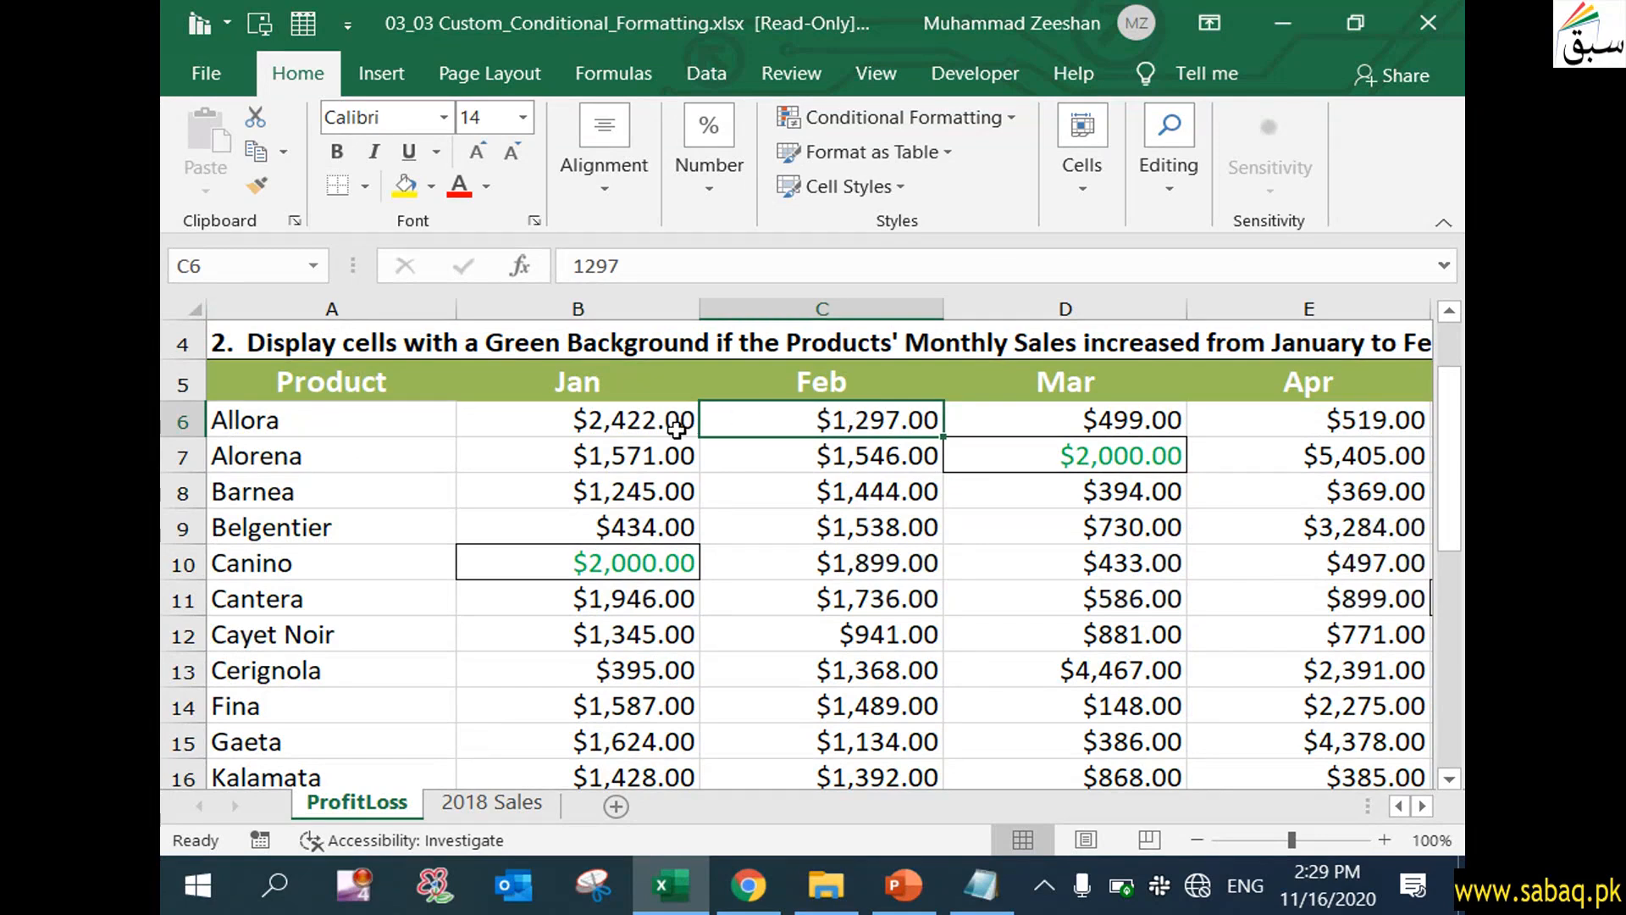
click(1105, 420)
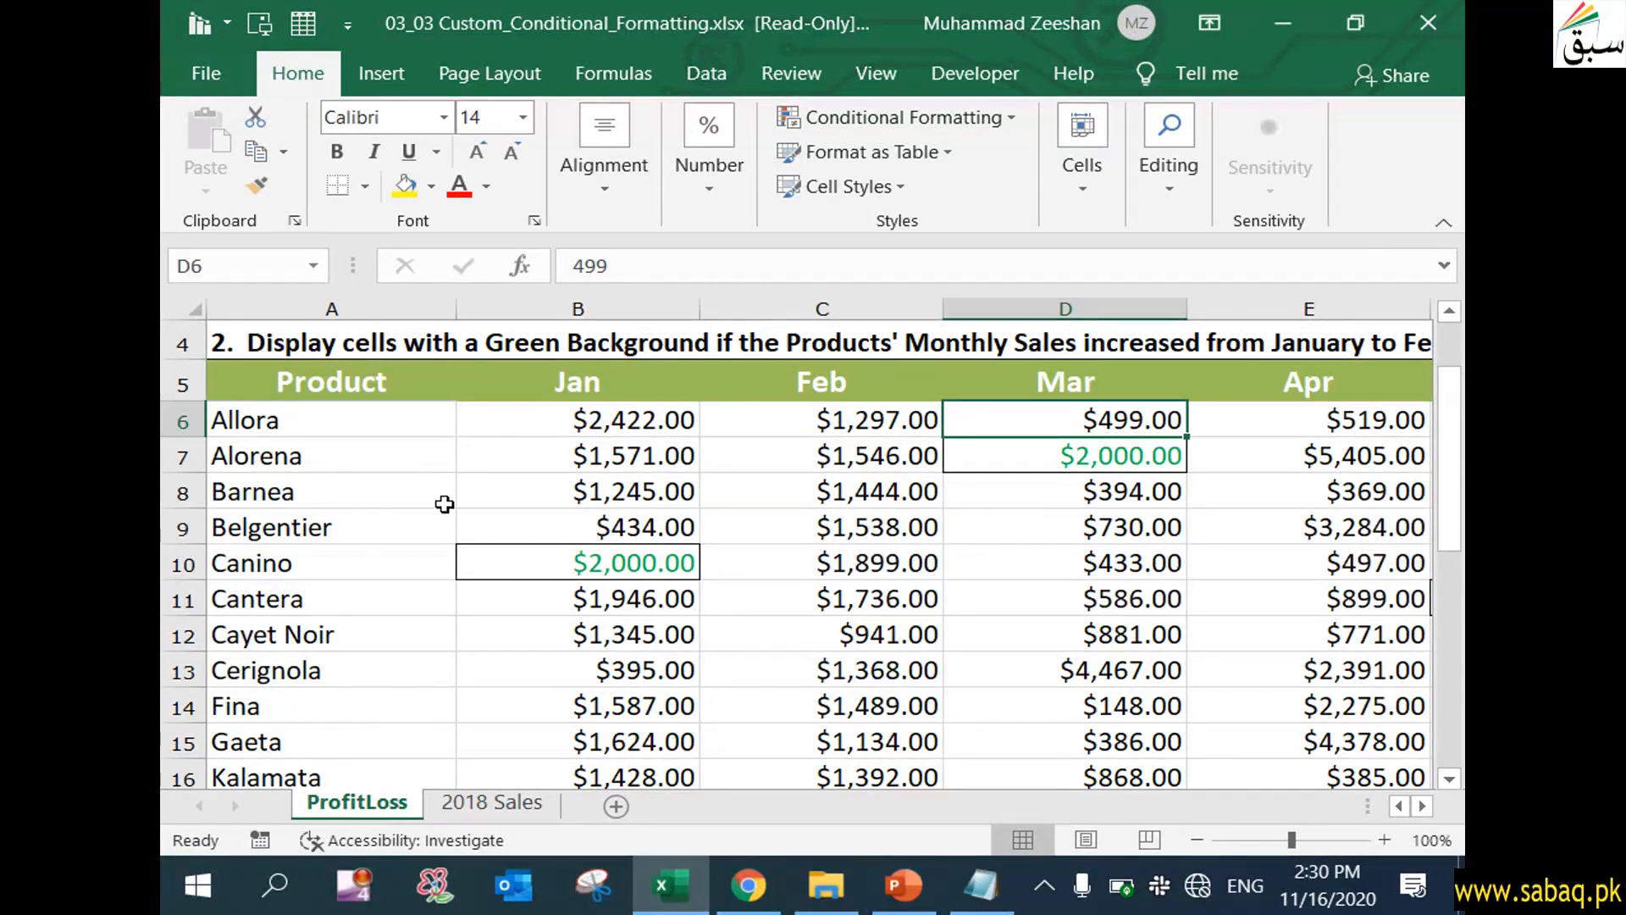
click(618, 635)
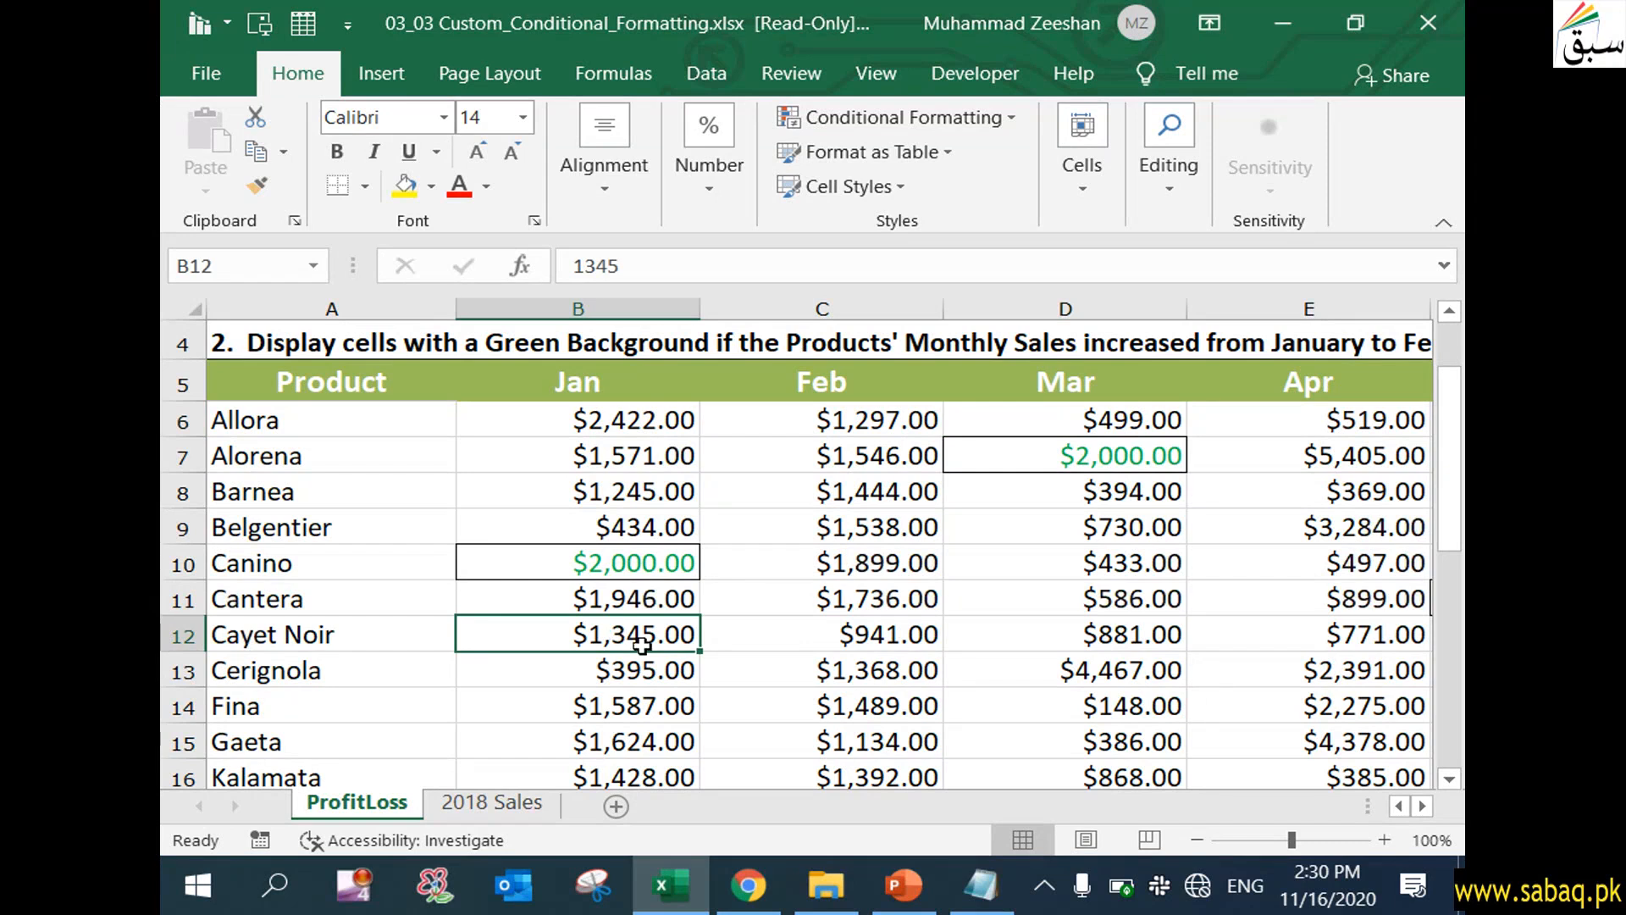
click(801, 634)
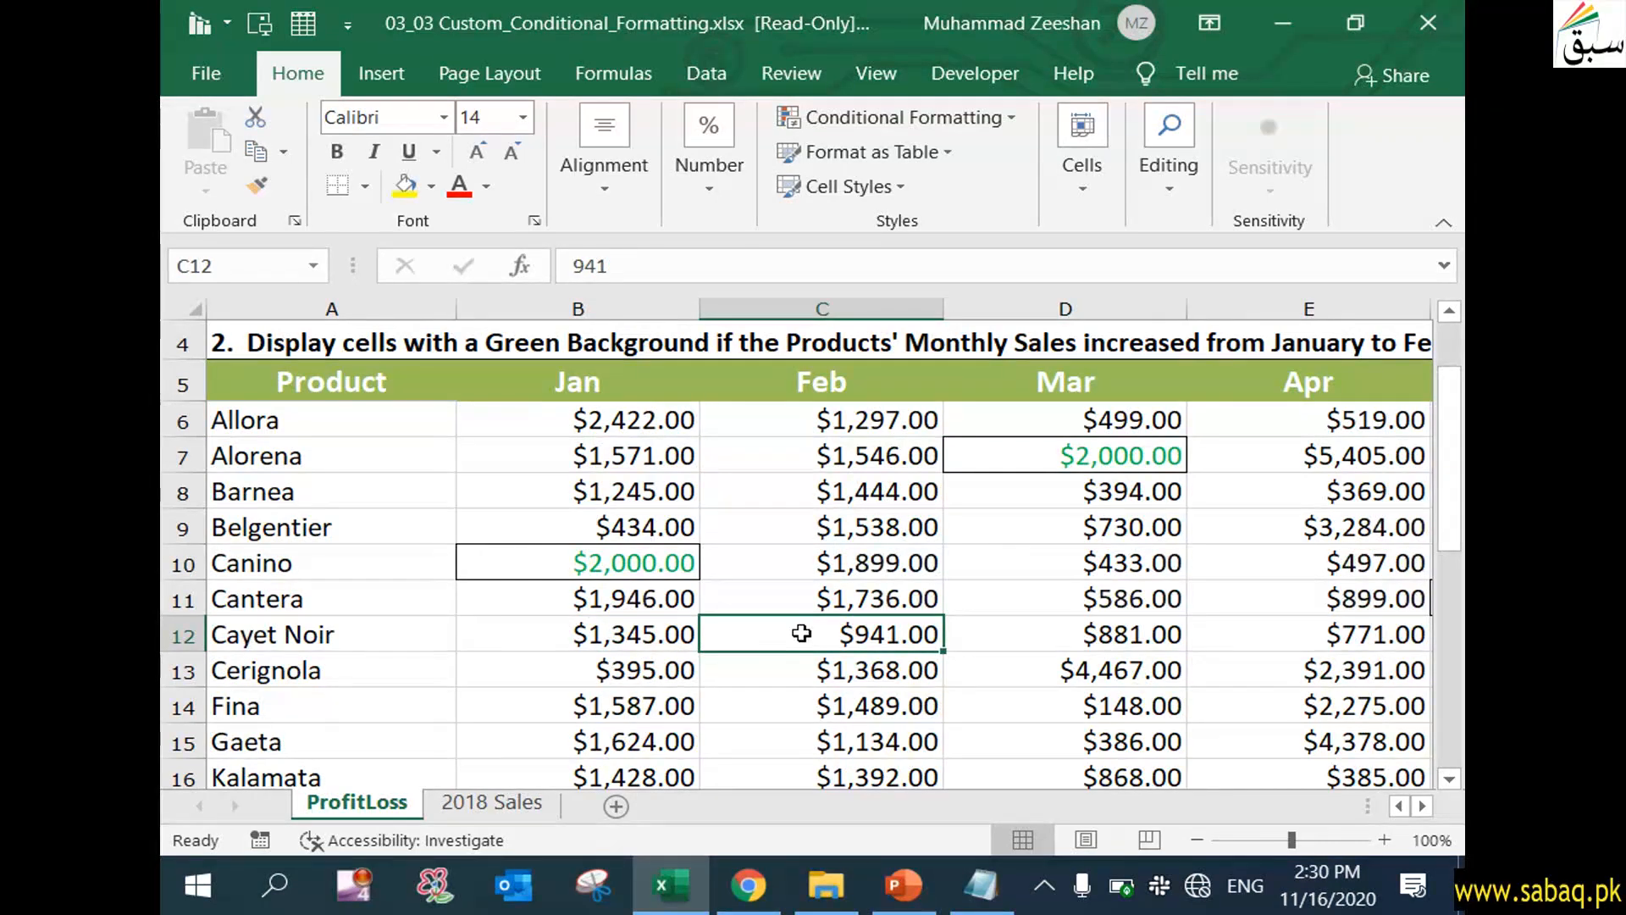
click(1093, 637)
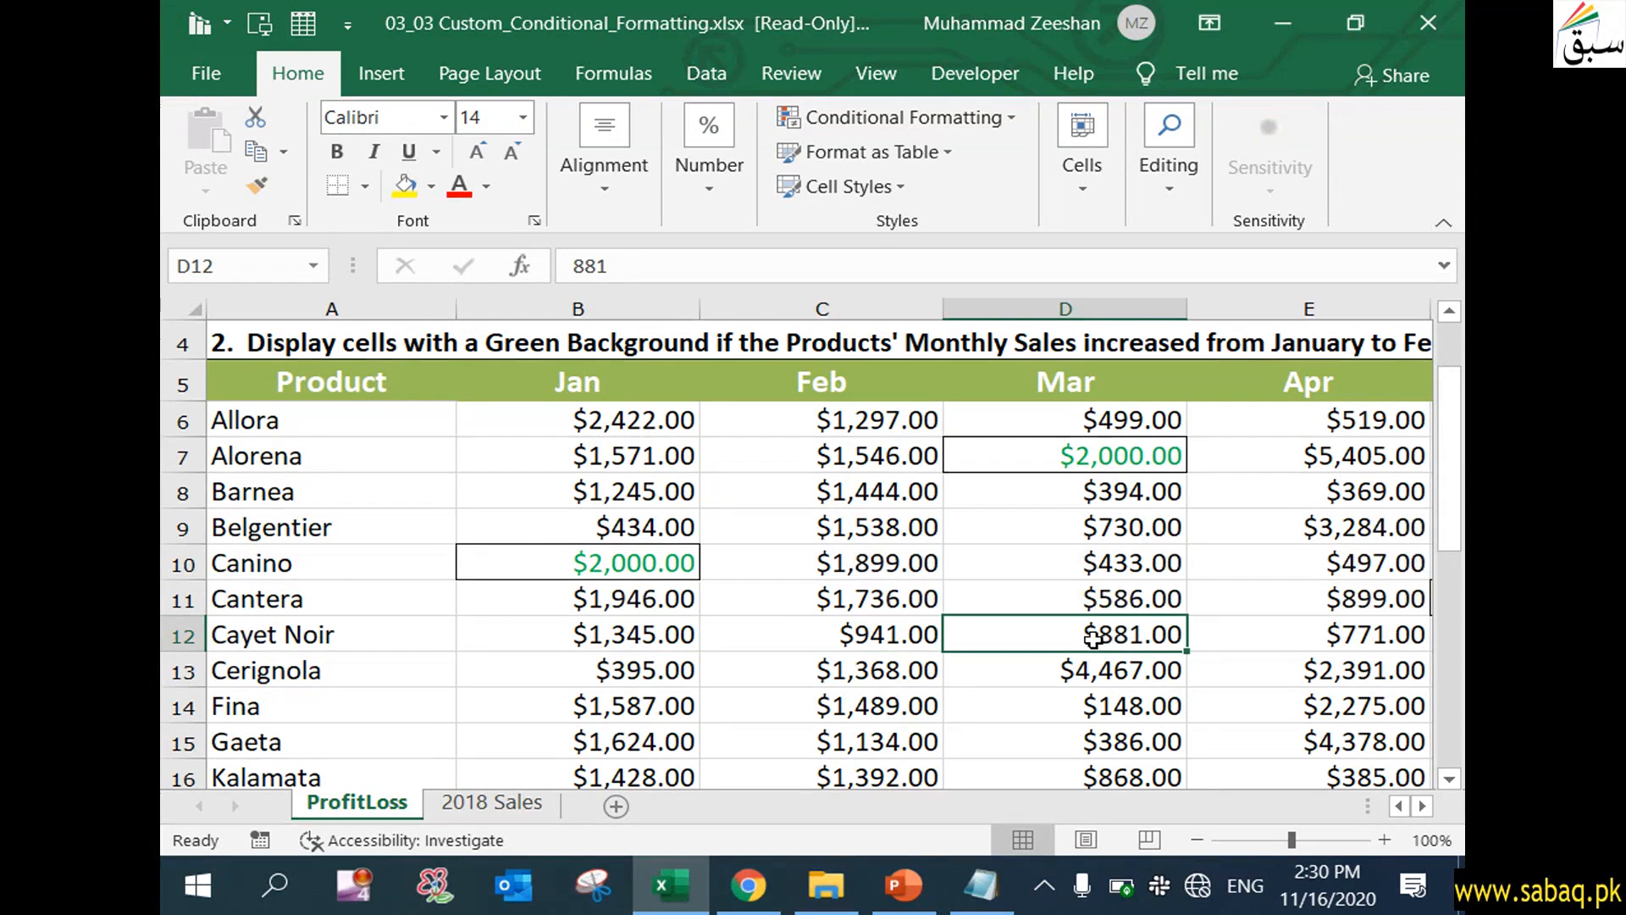
click(872, 669)
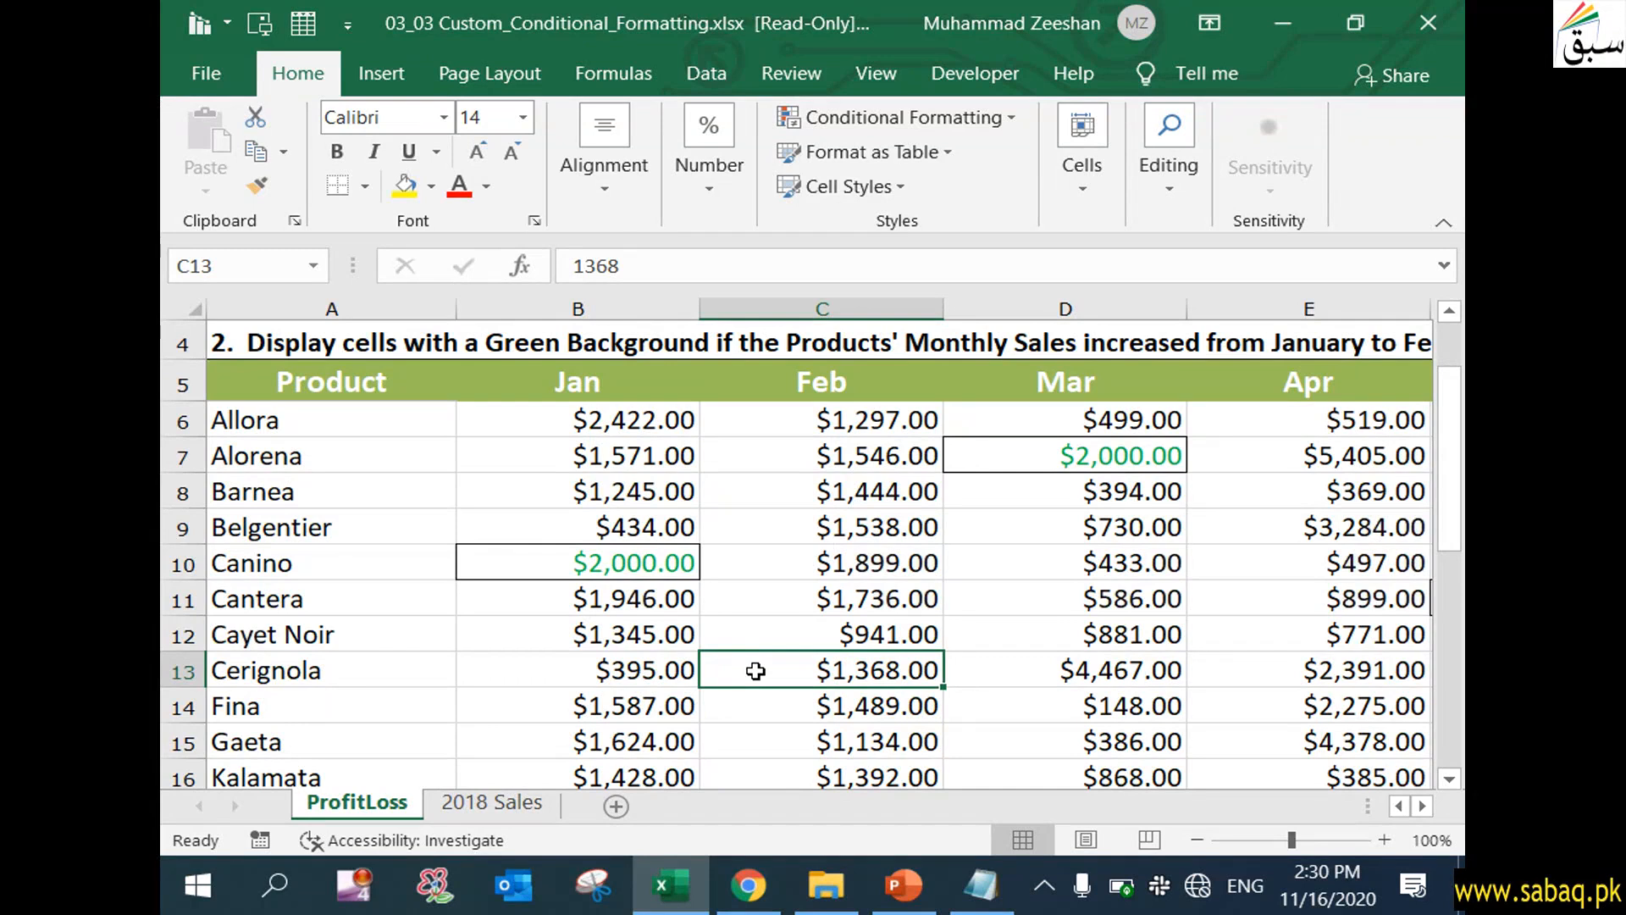
Review the Jan, Feb and Mar column headers to identify which months the second task compares
click(830, 385)
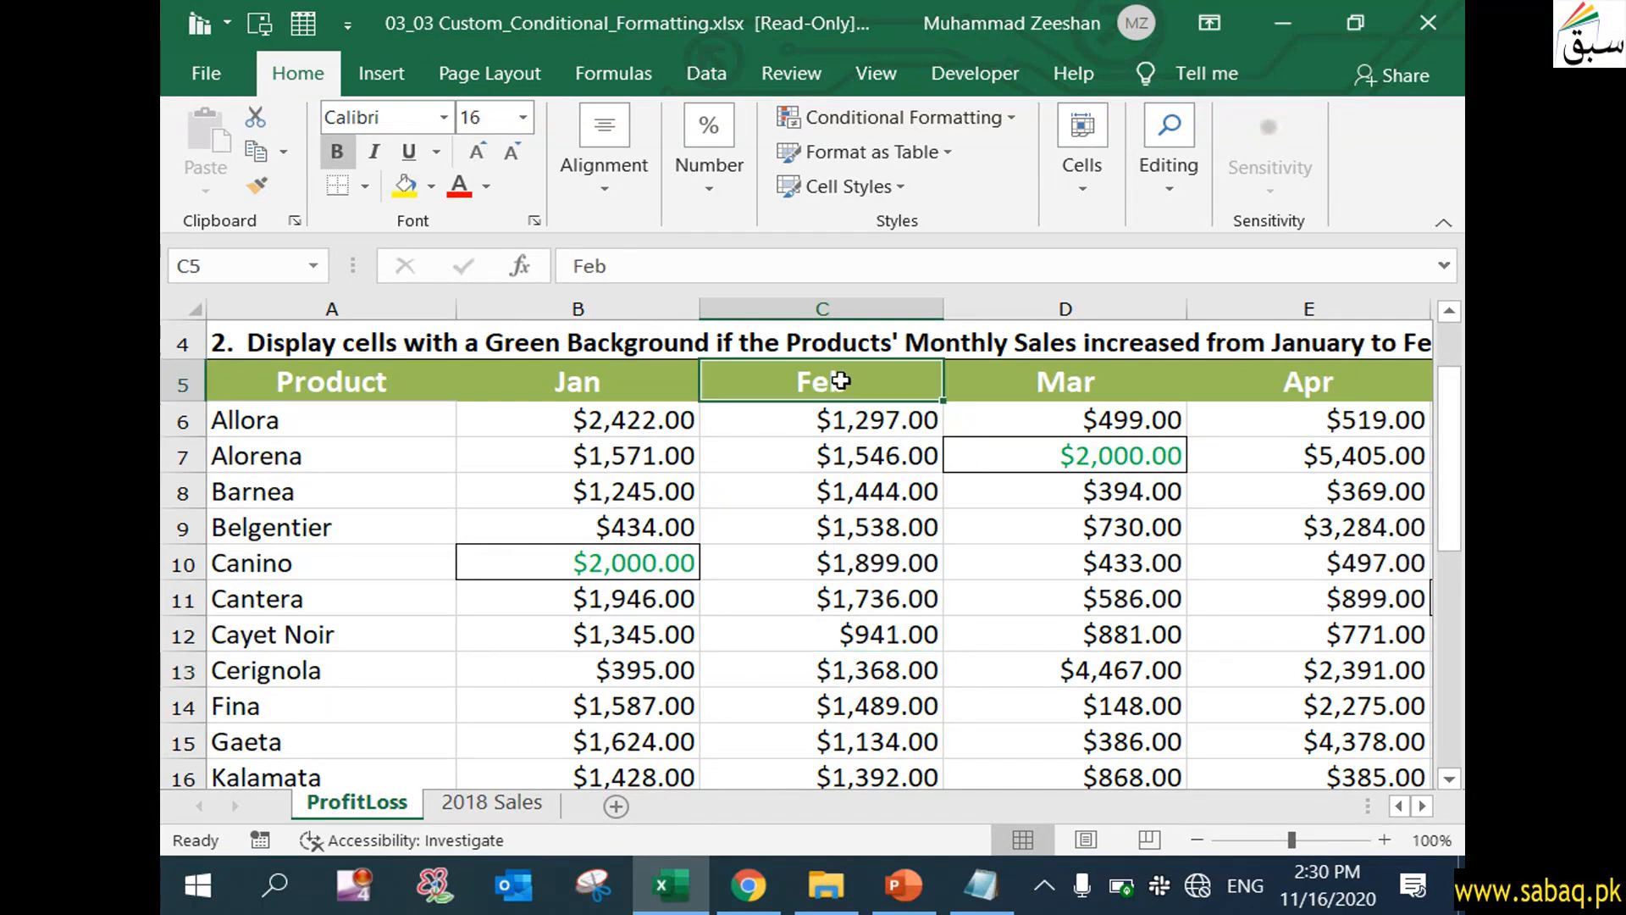
click(641, 384)
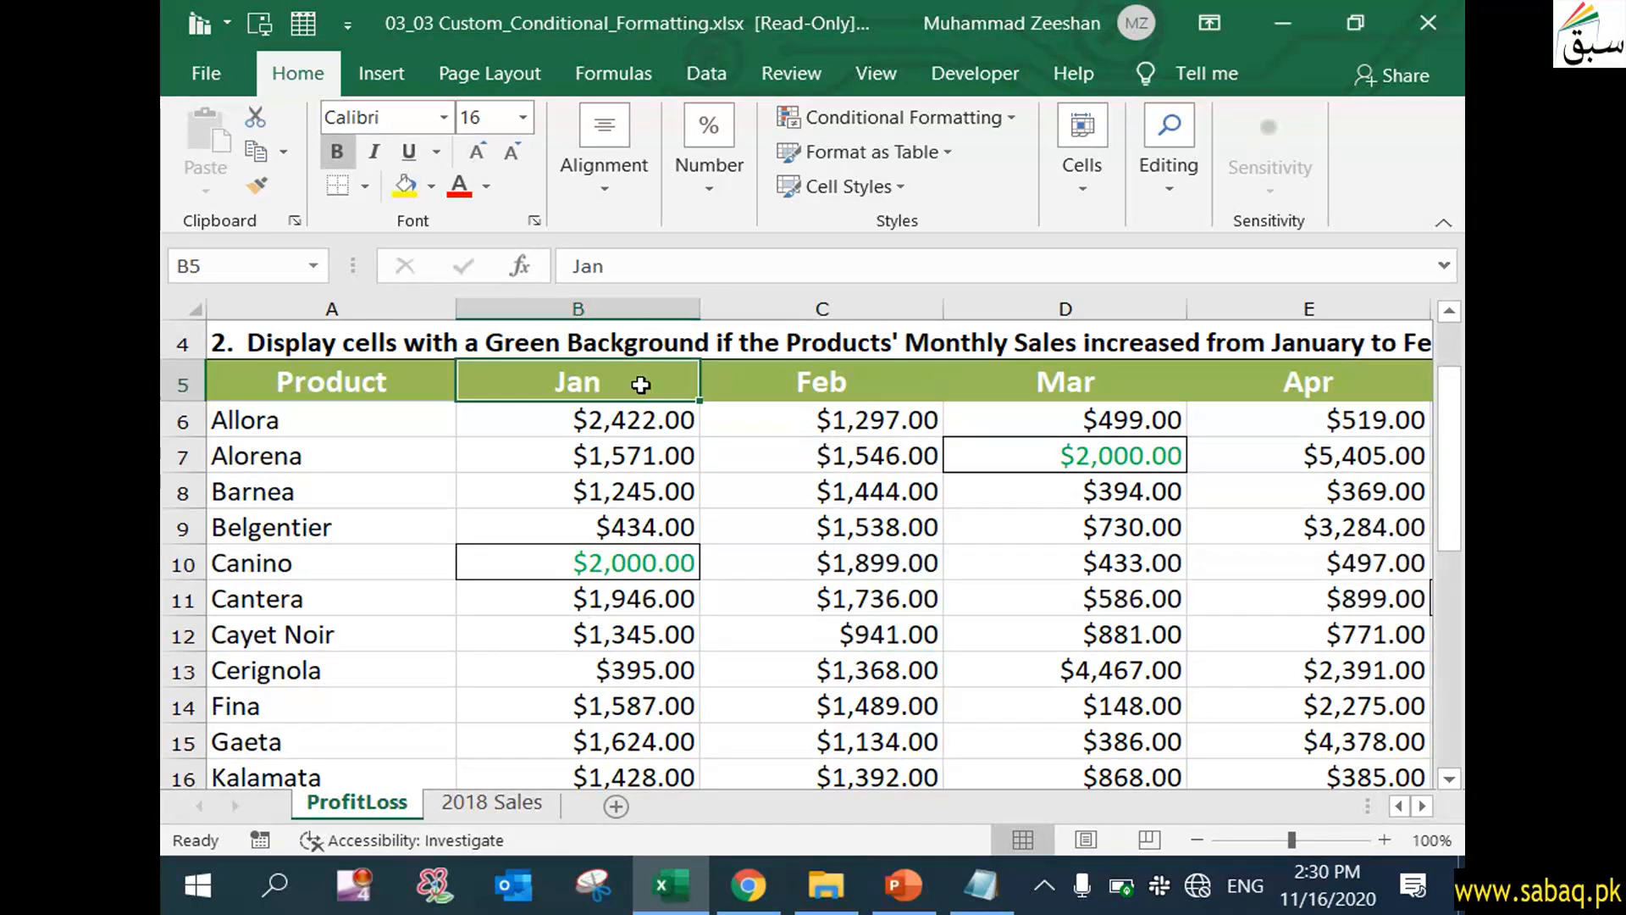
click(1085, 382)
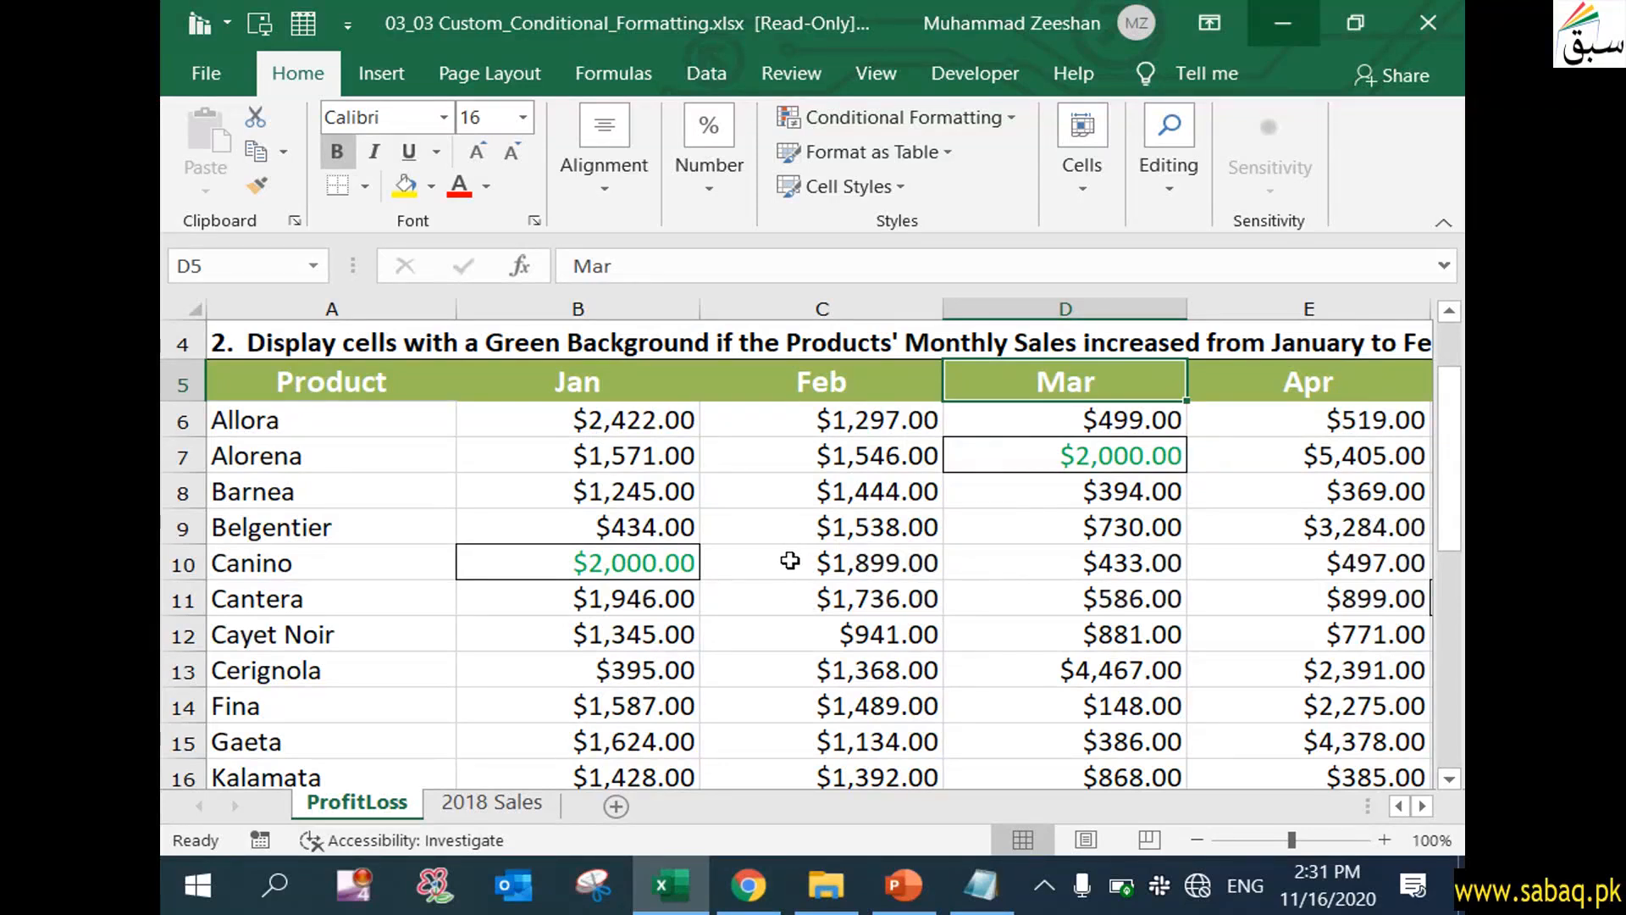
click(669, 518)
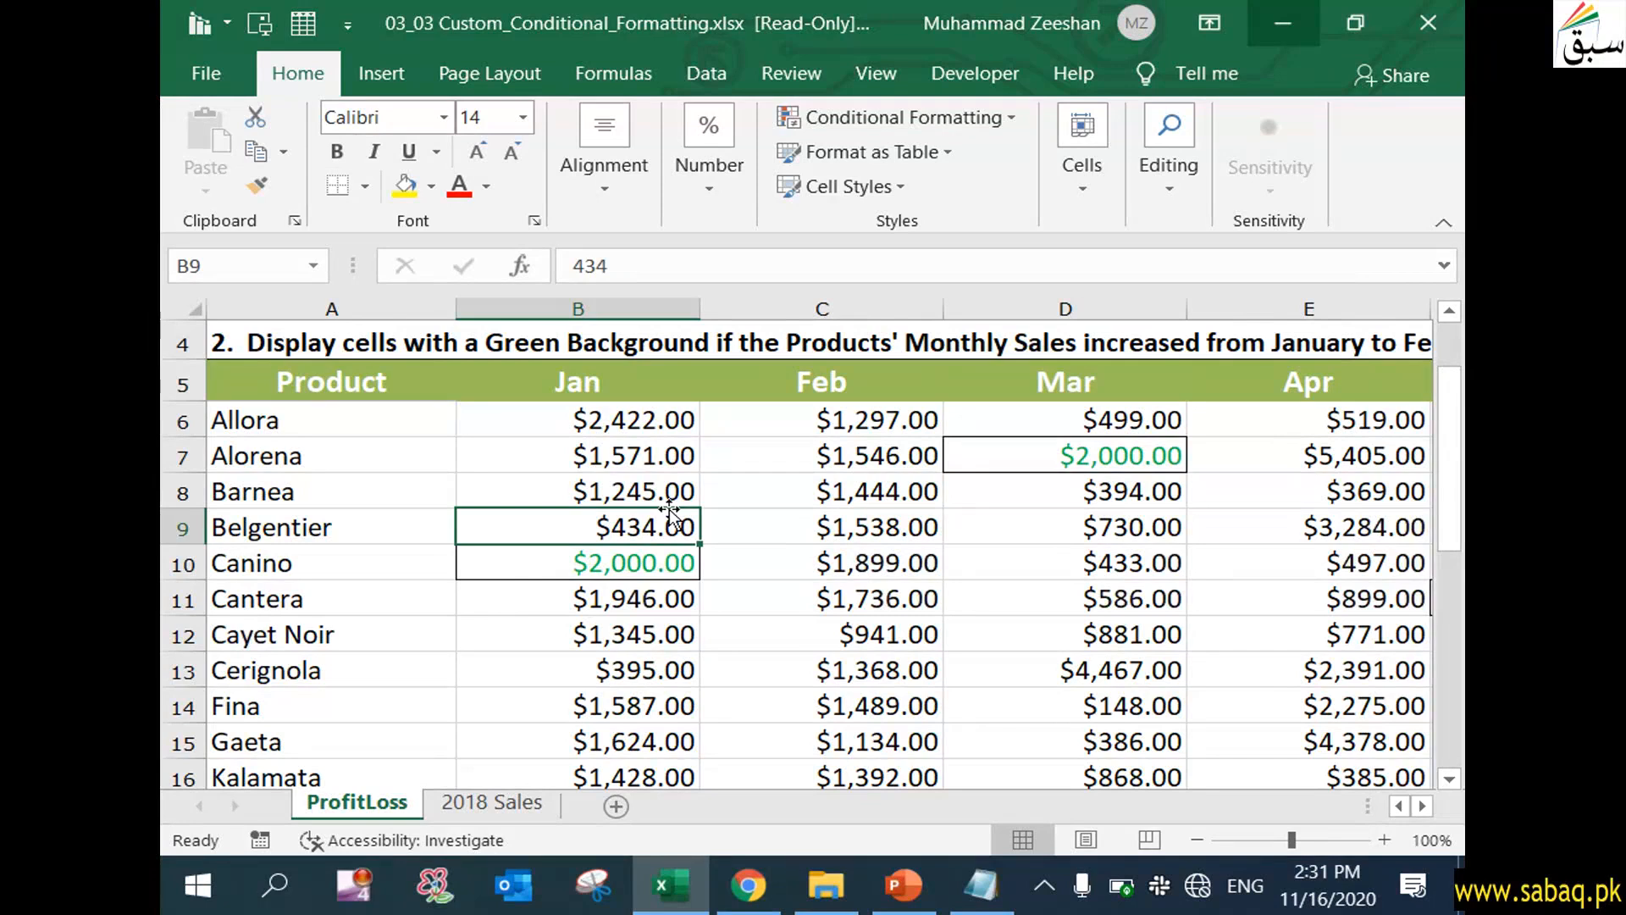
click(669, 383)
click(836, 382)
click(1089, 381)
Select the January to March sales of all products and create a new conditional formatting rule that uses a formula
click(662, 421)
drag(1016, 457, 1114, 696)
scroll(1115, 697, up, 6)
click(958, 115)
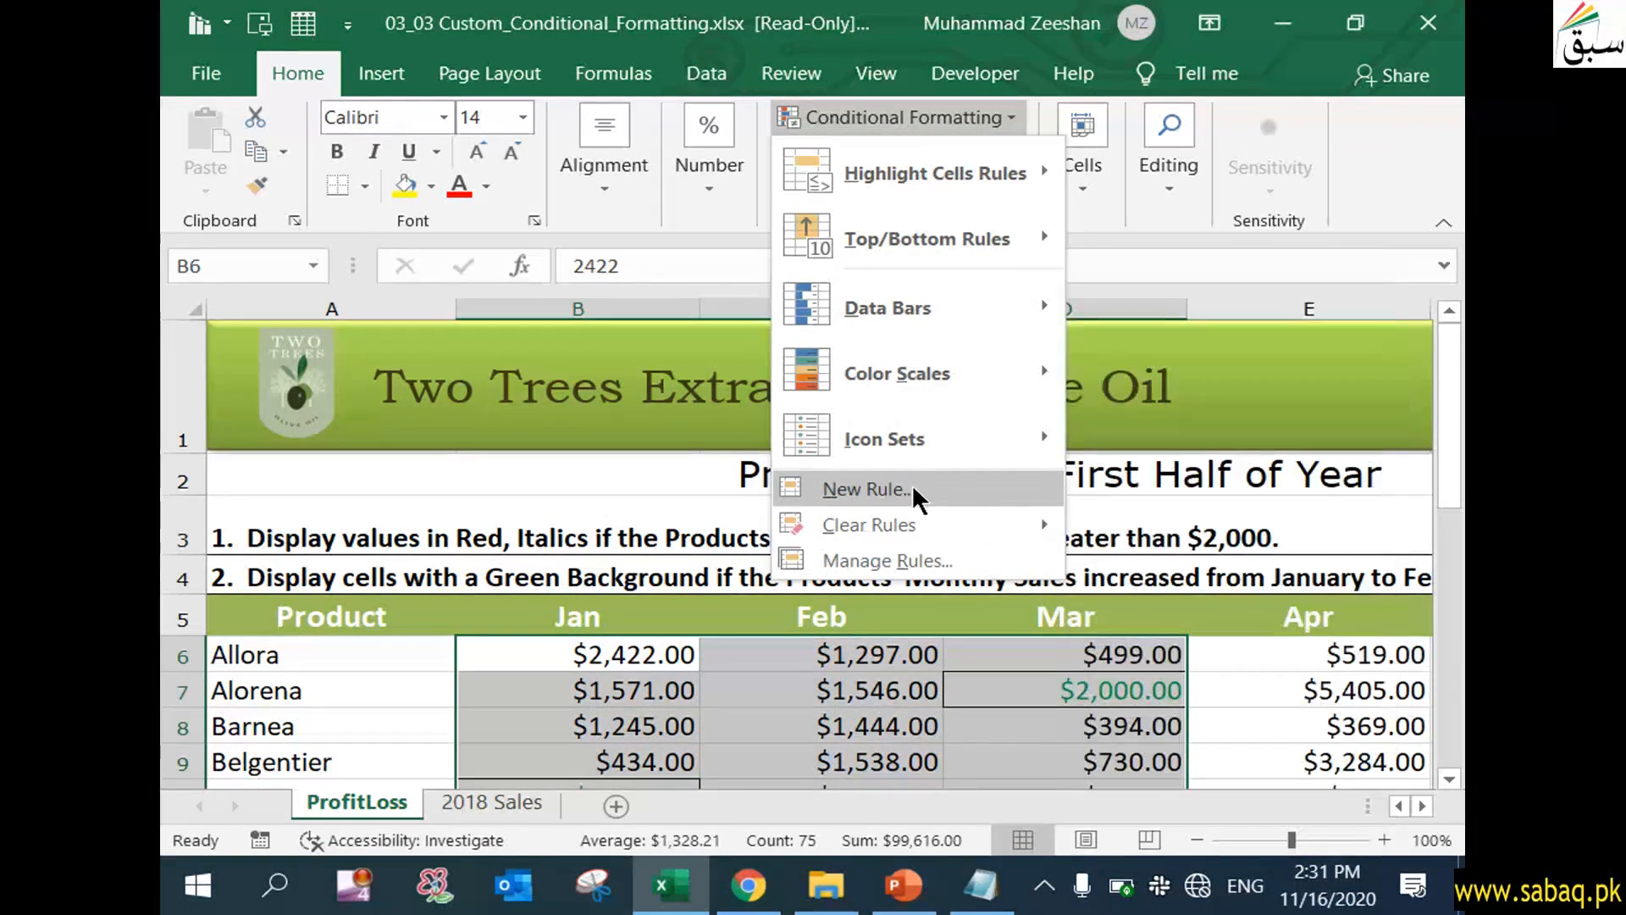
click(911, 489)
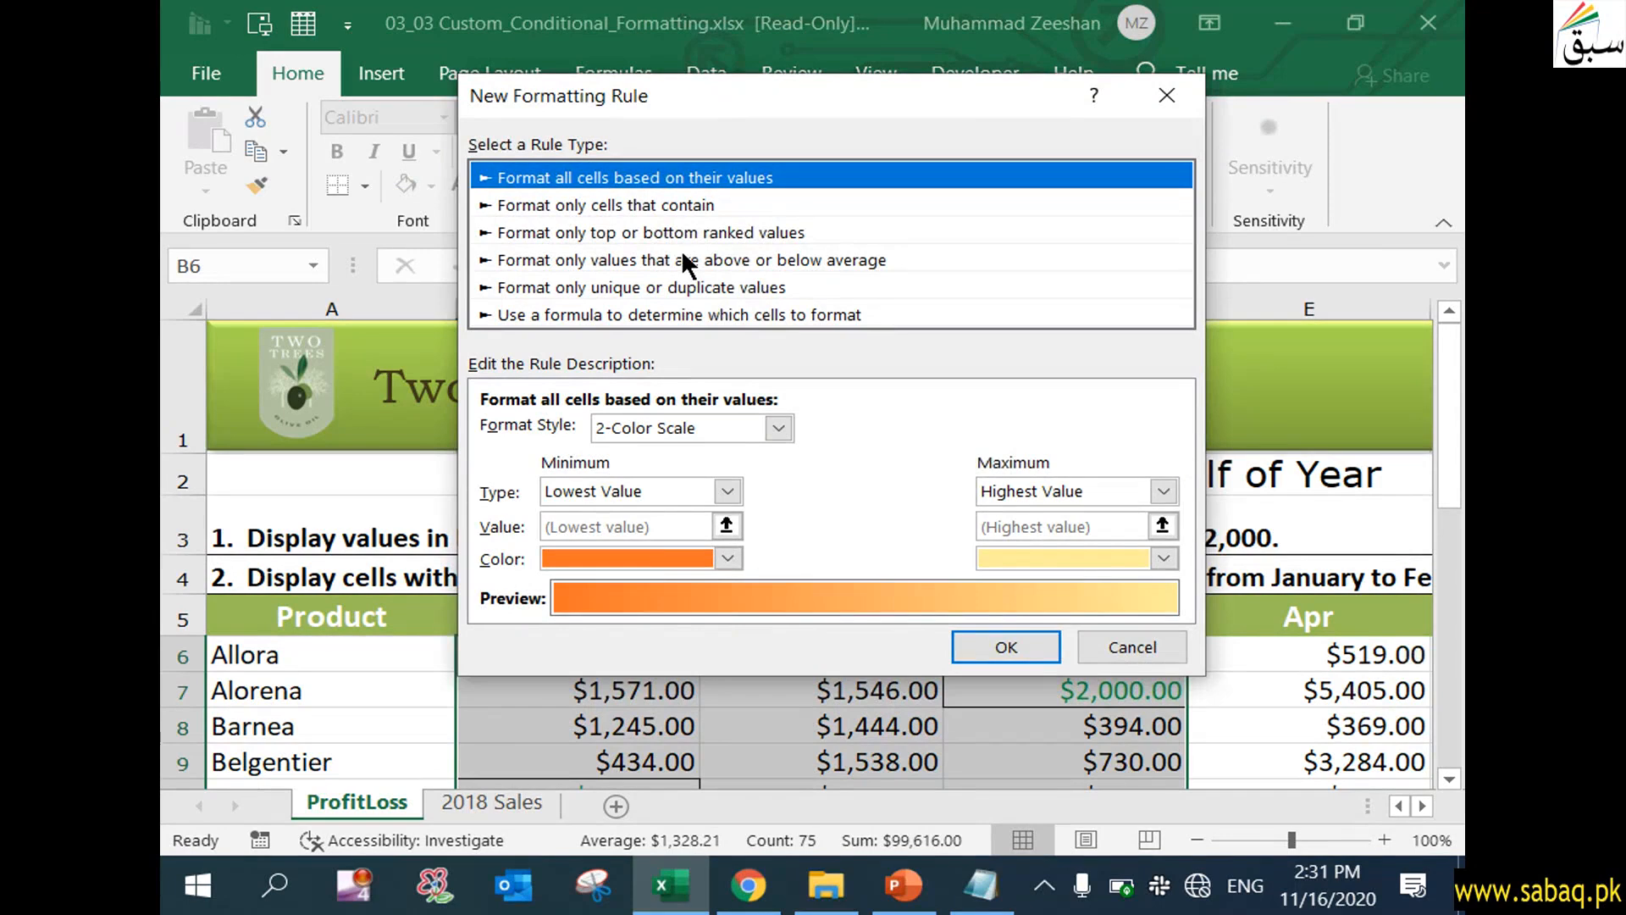
click(658, 313)
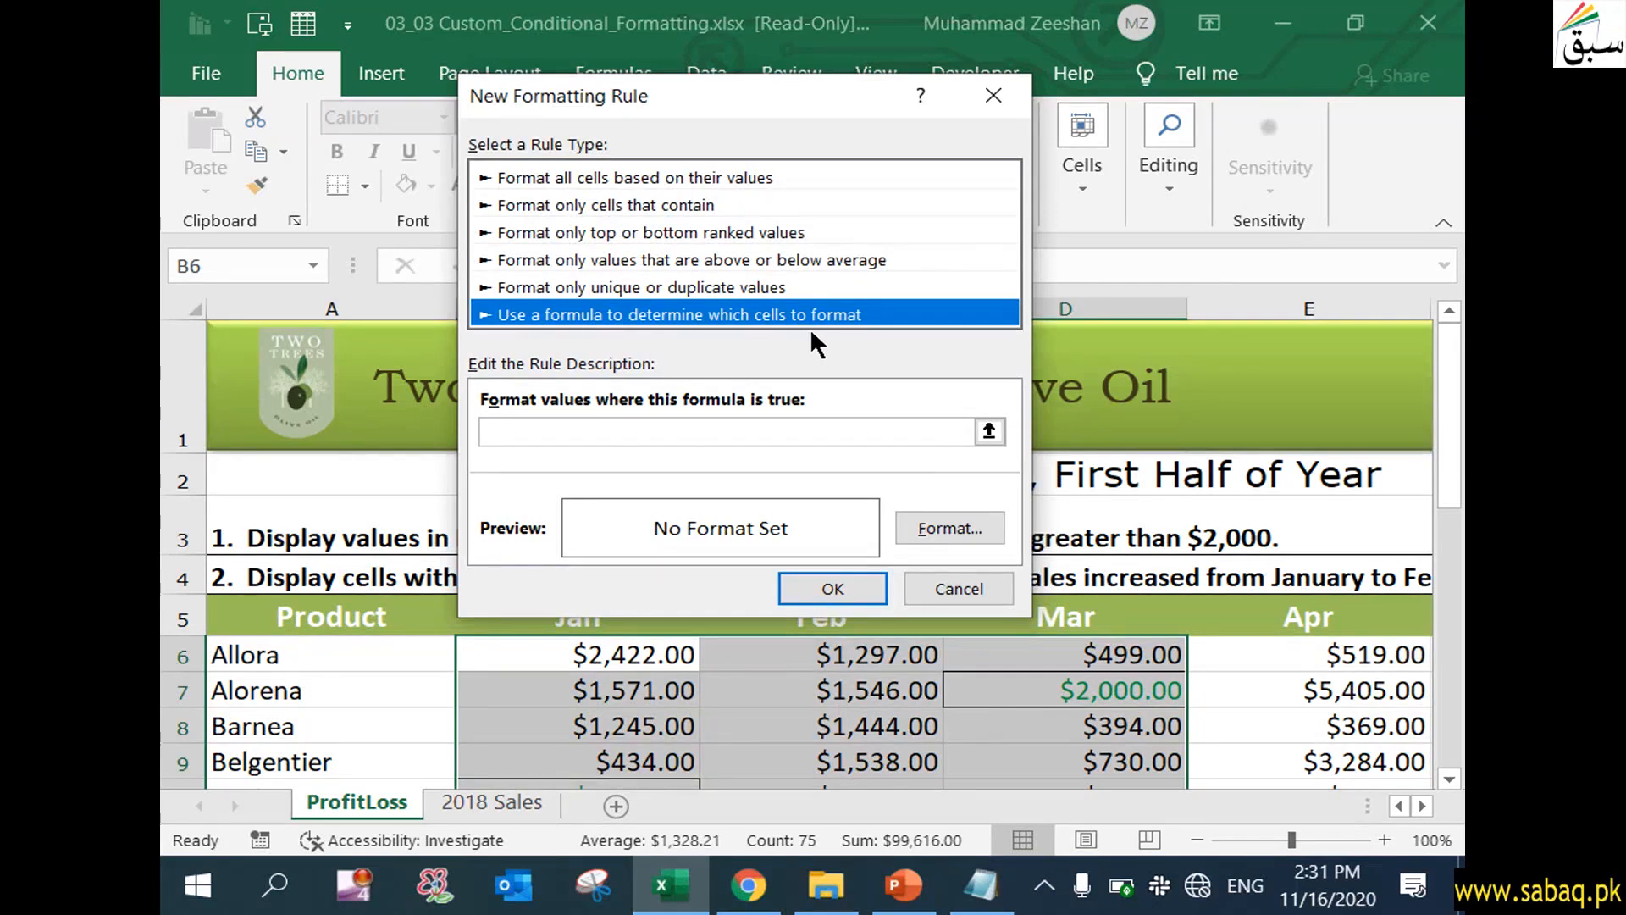
Enter the rule formula's first condition as =and($C6>$B6, keeping only the columns absolute and the dialog clear of the data
click(621, 431)
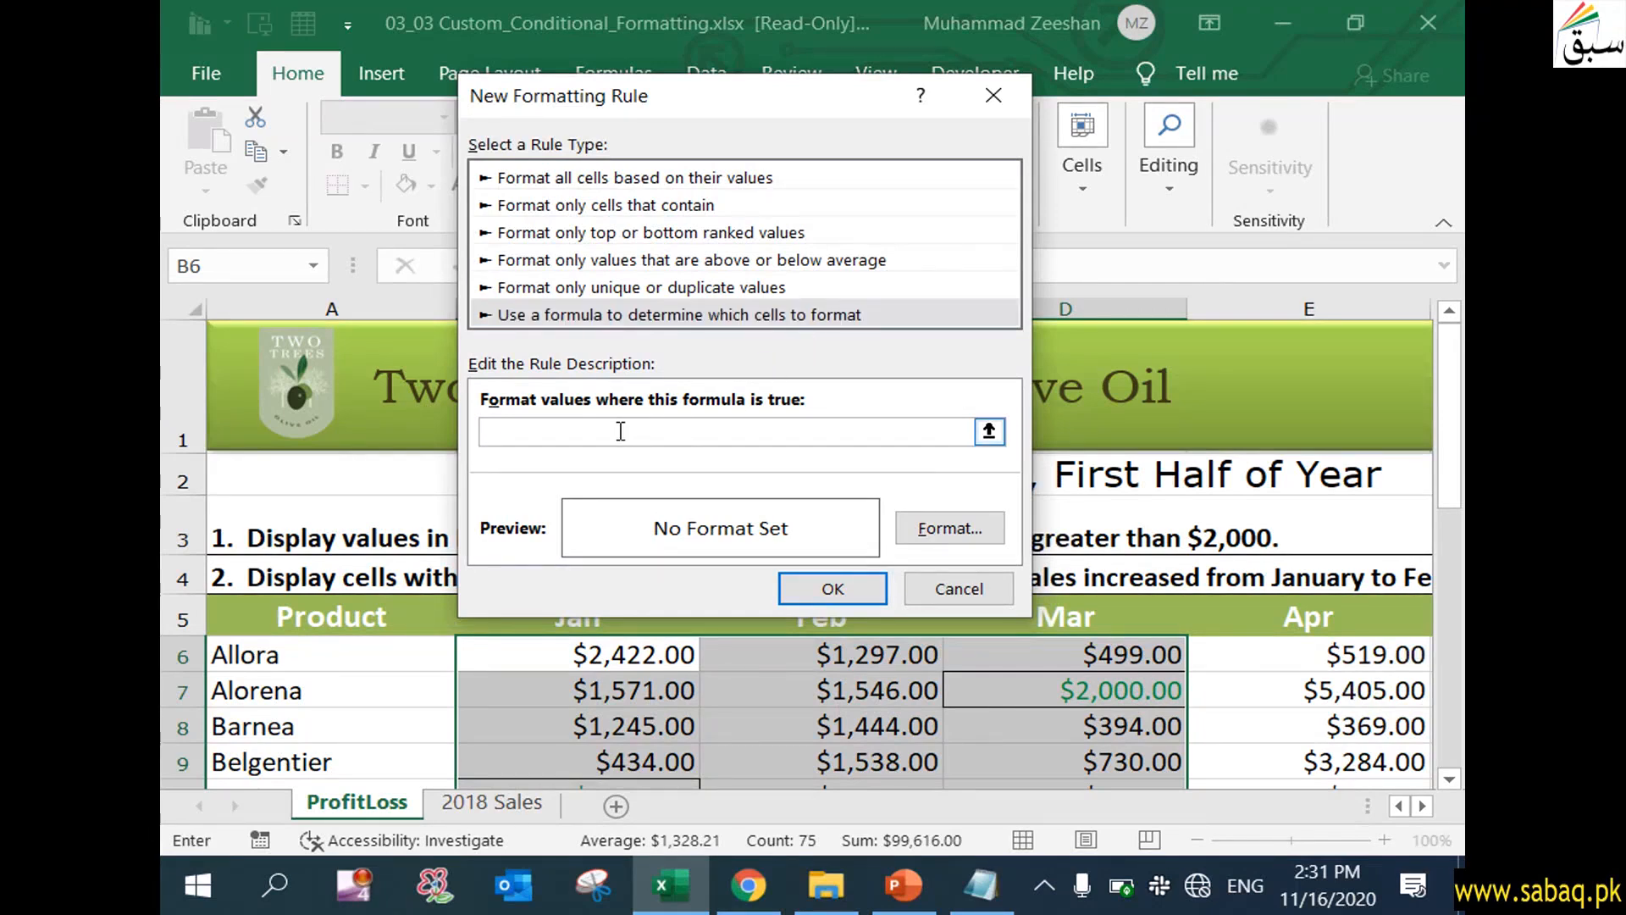
text(=and()
drag(739, 100, 865, 30)
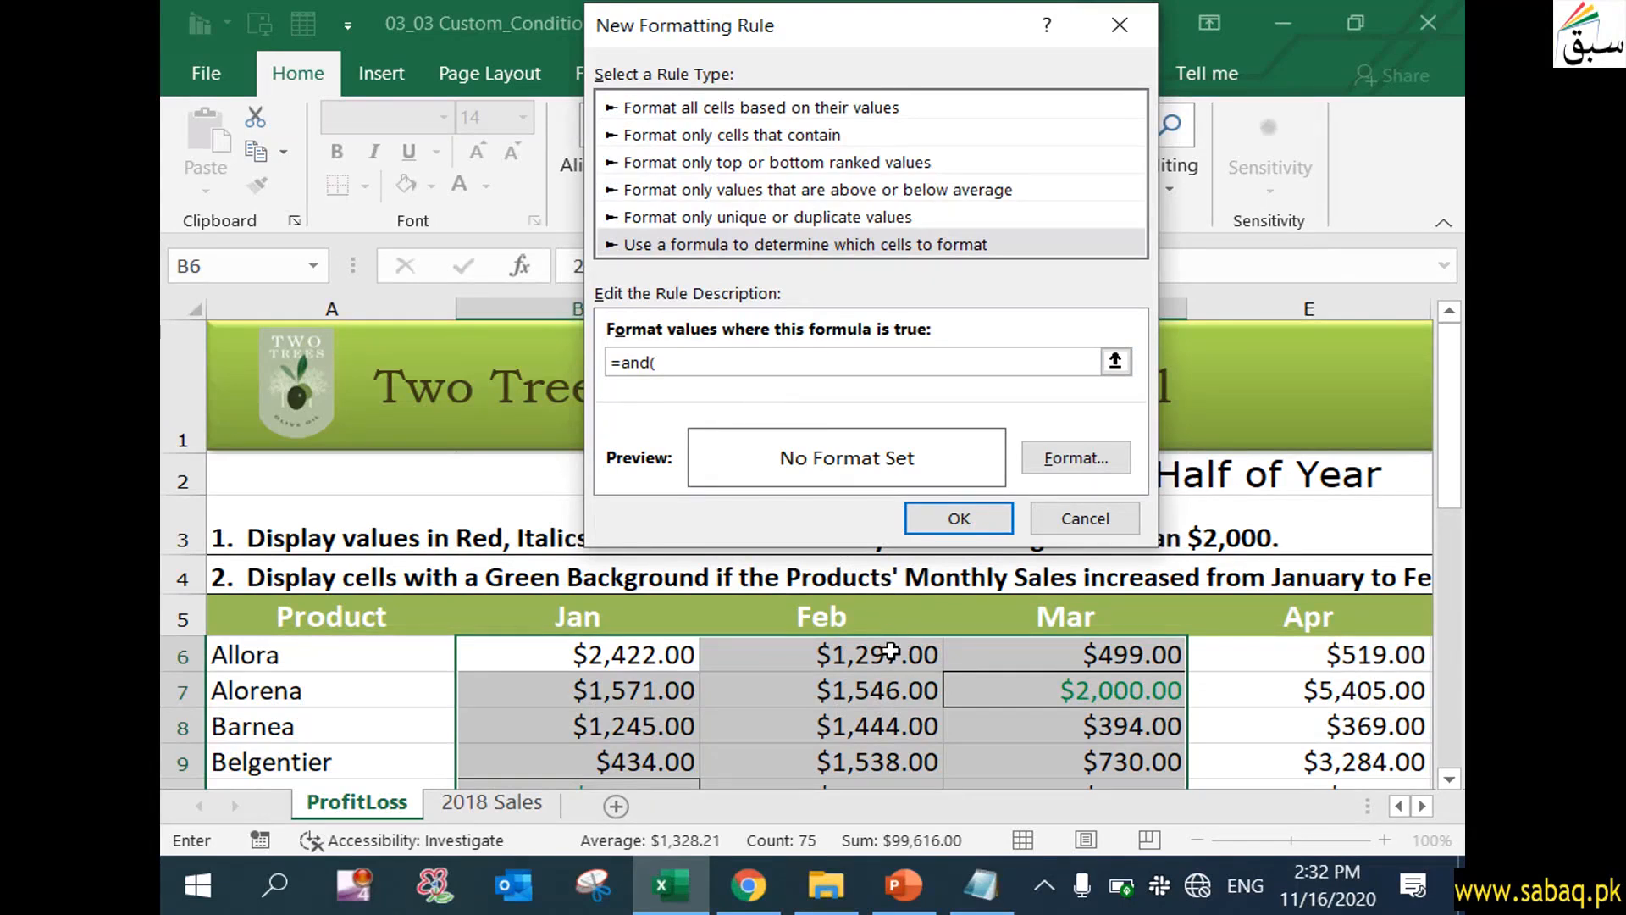
drag(883, 31, 1064, 131)
drag(1173, 167, 857, 61)
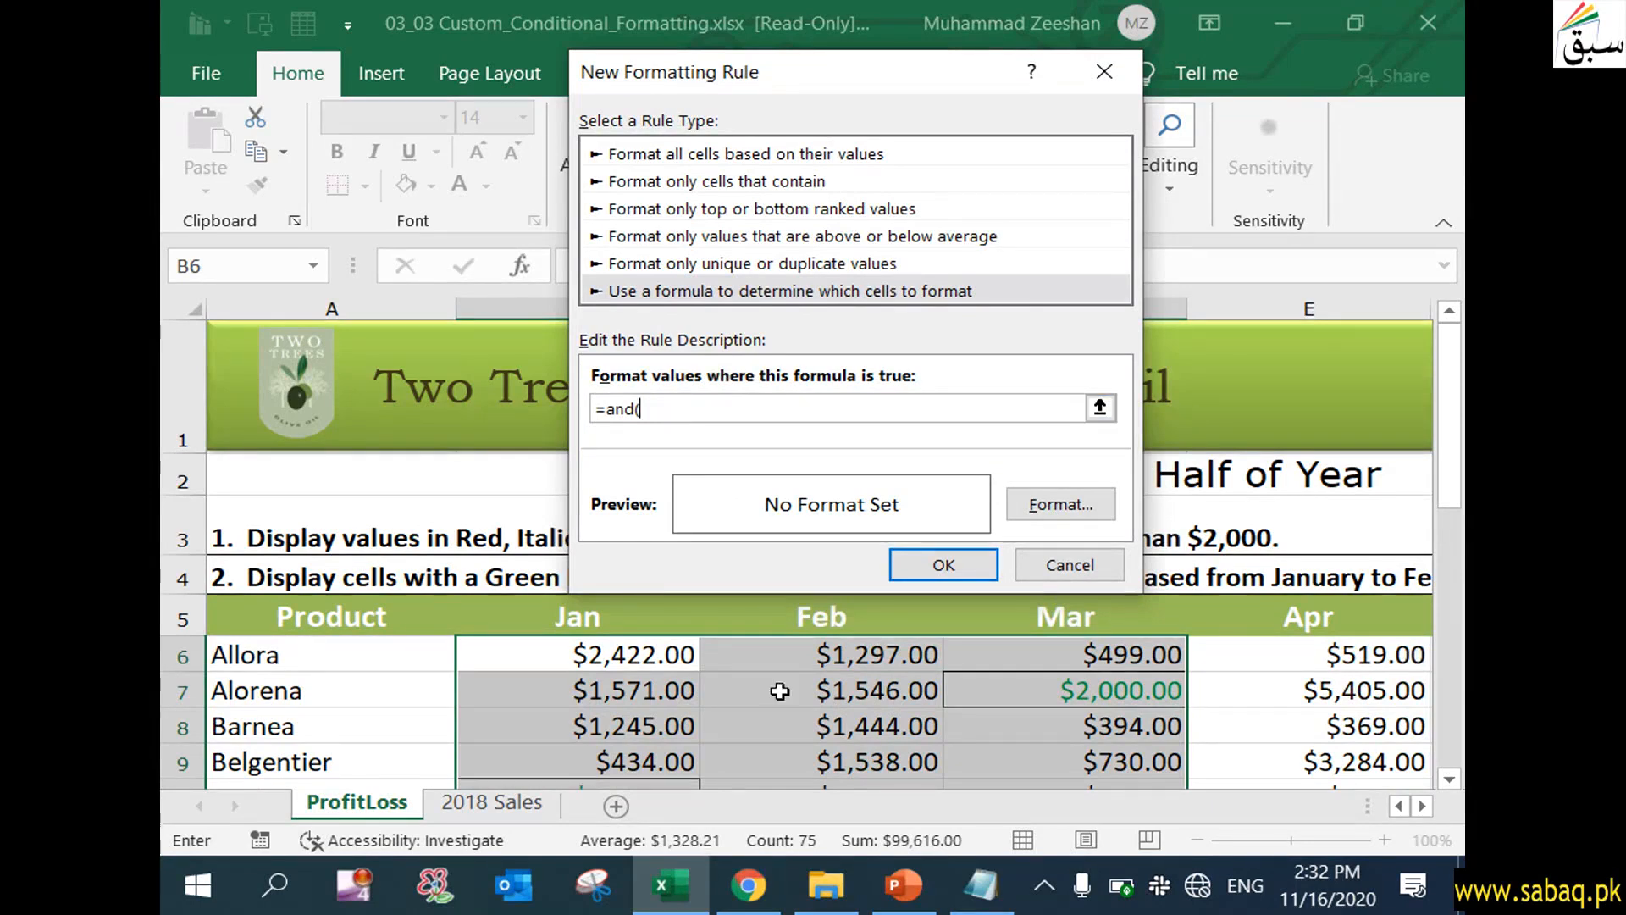
click(875, 655)
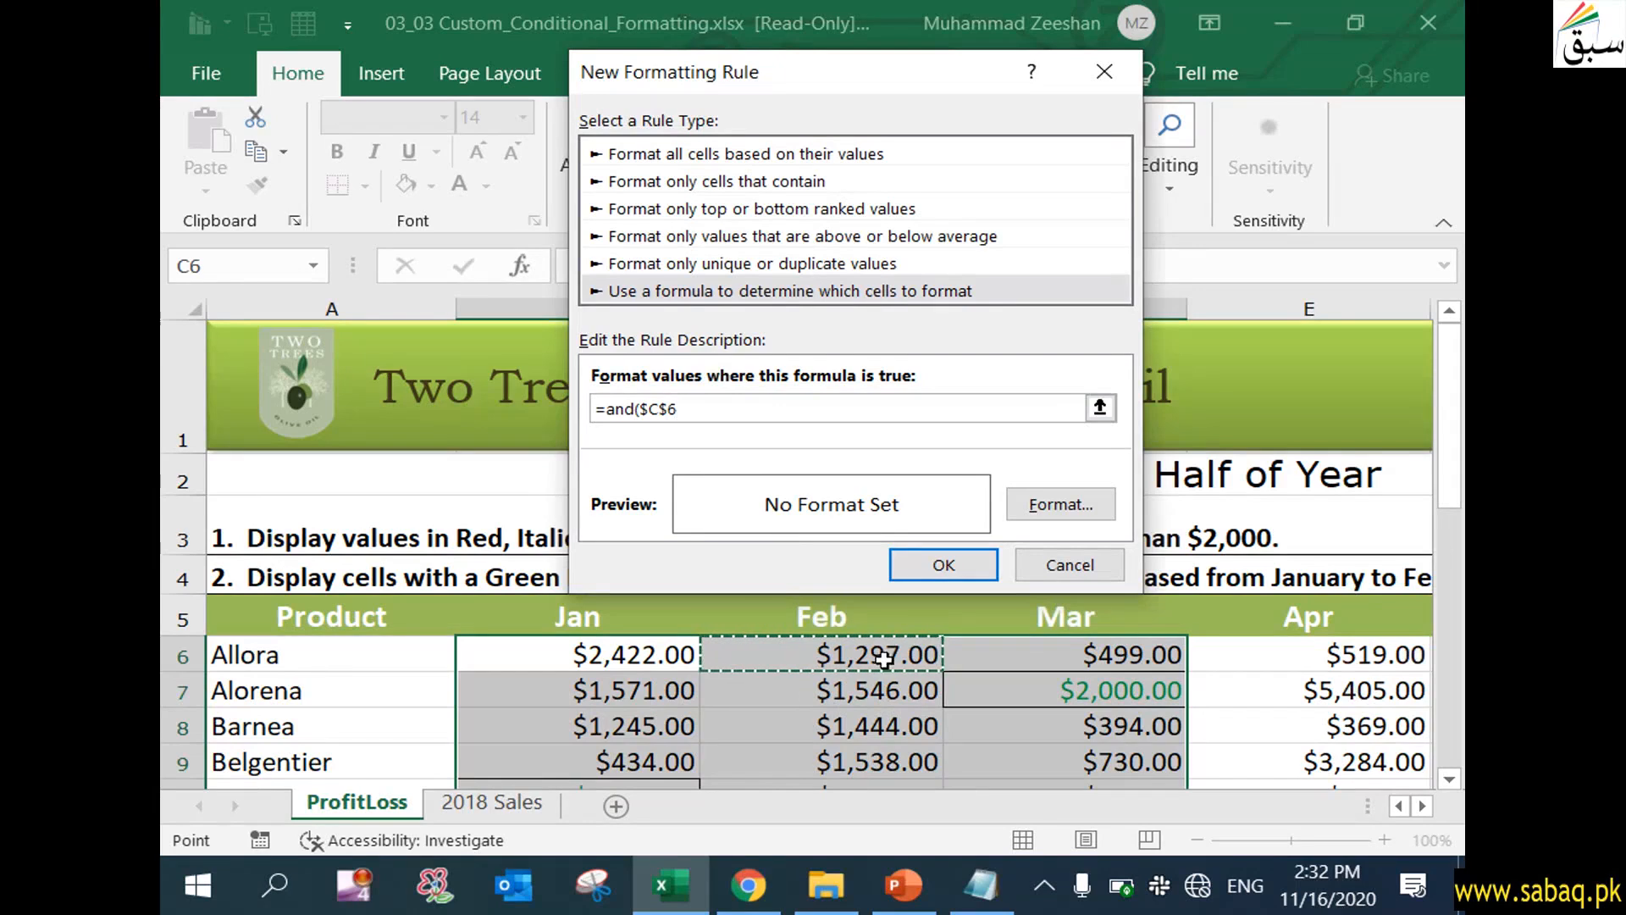
click(669, 409)
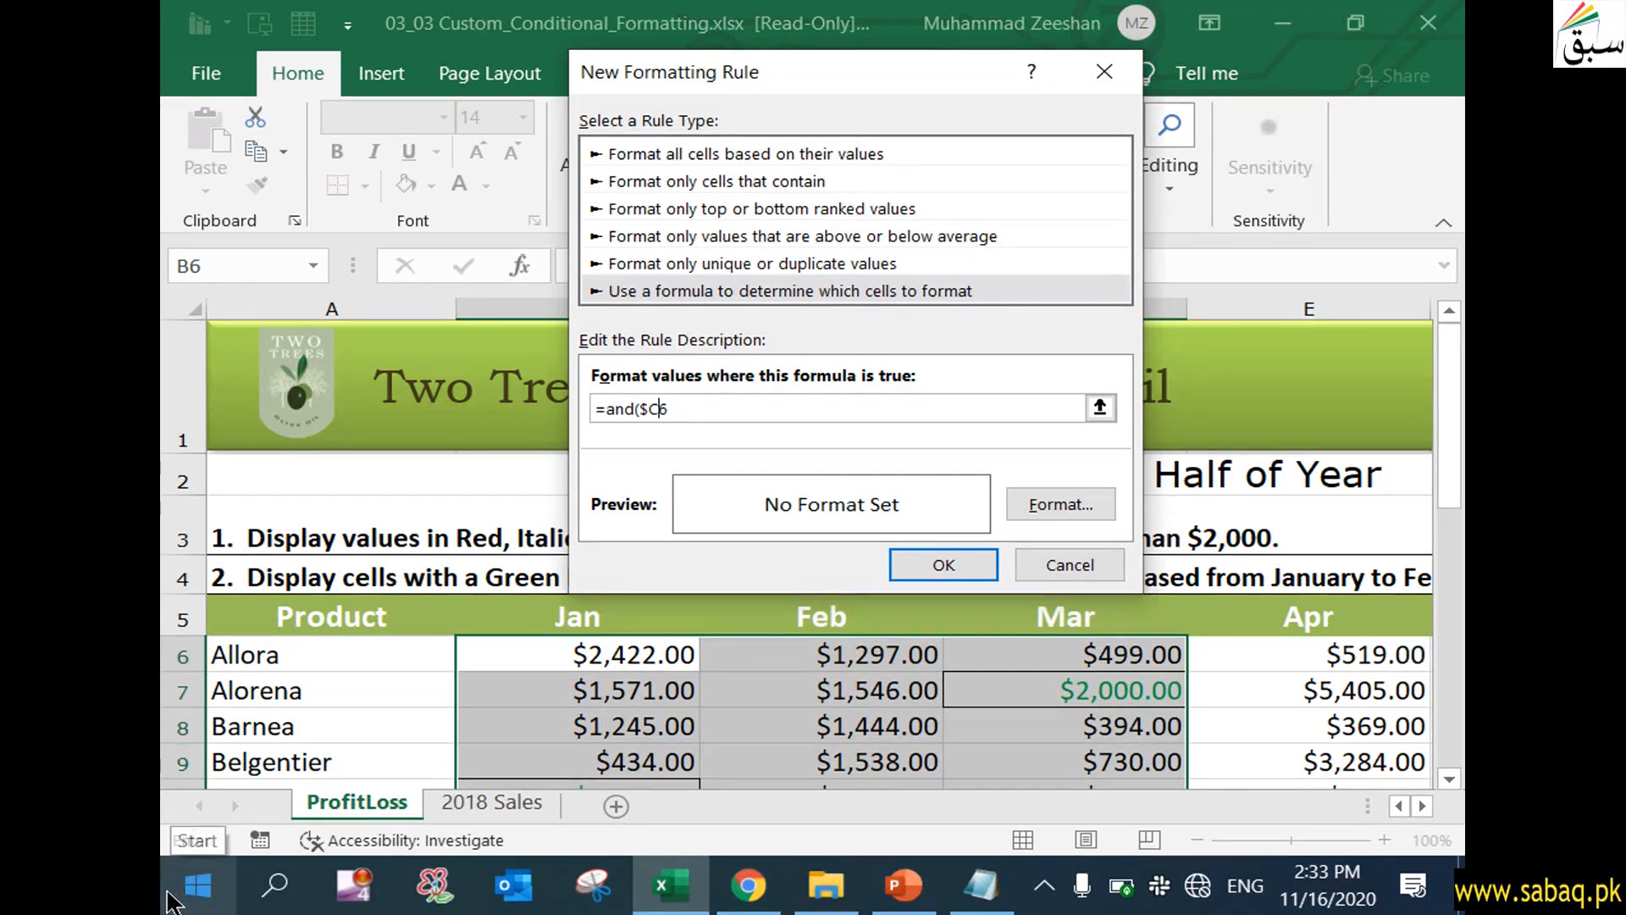
click(652, 410)
click(588, 651)
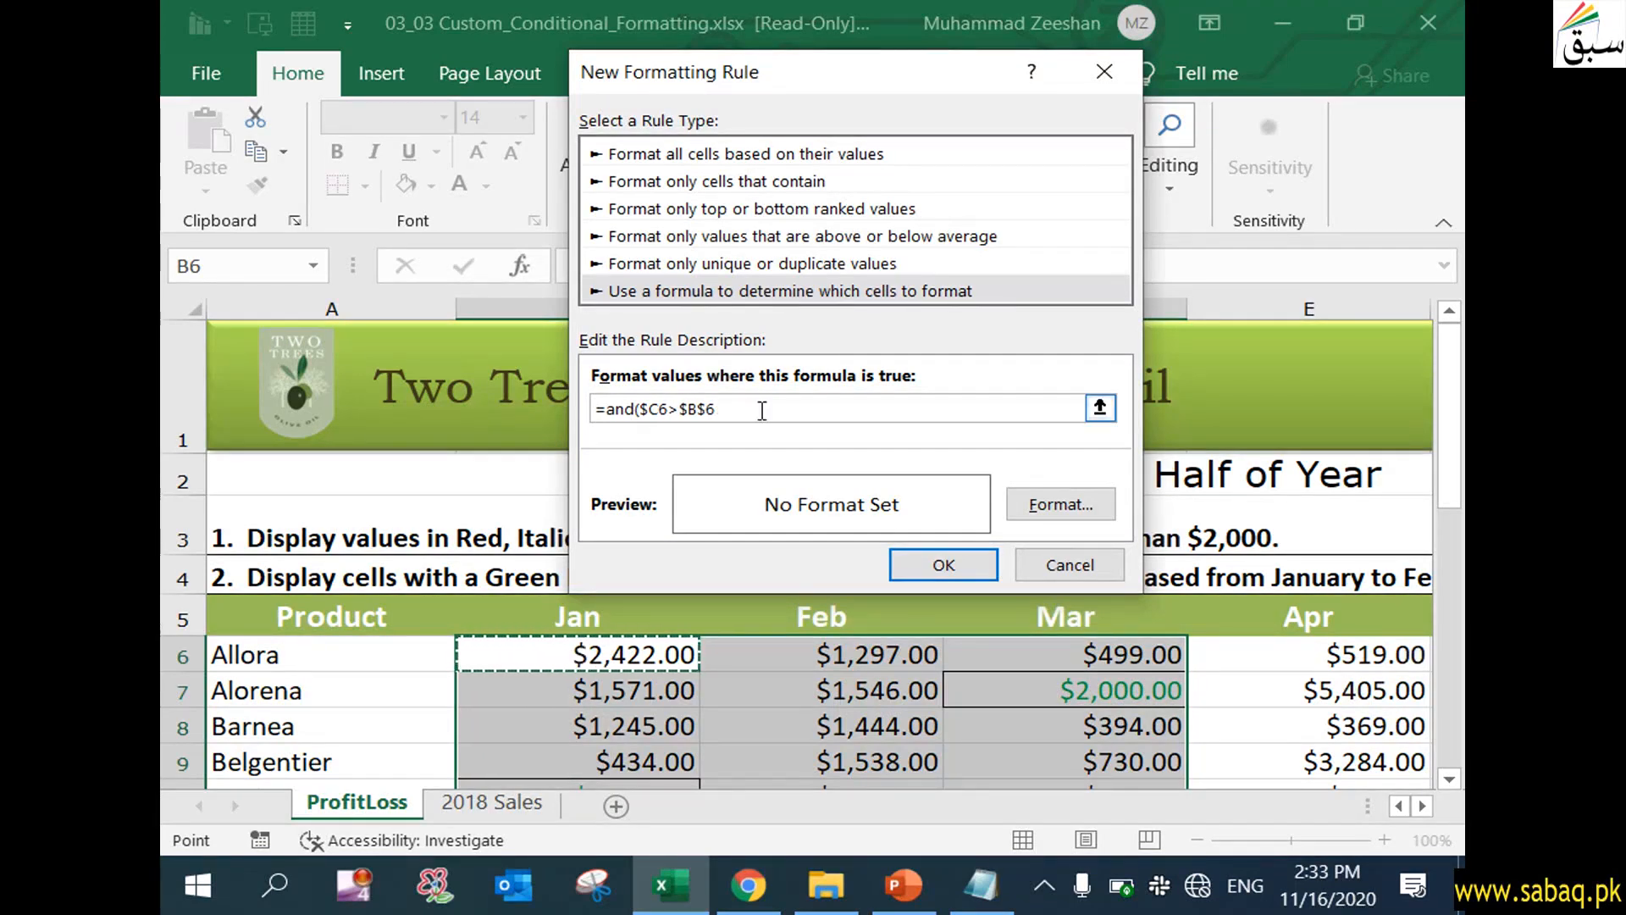
click(708, 409)
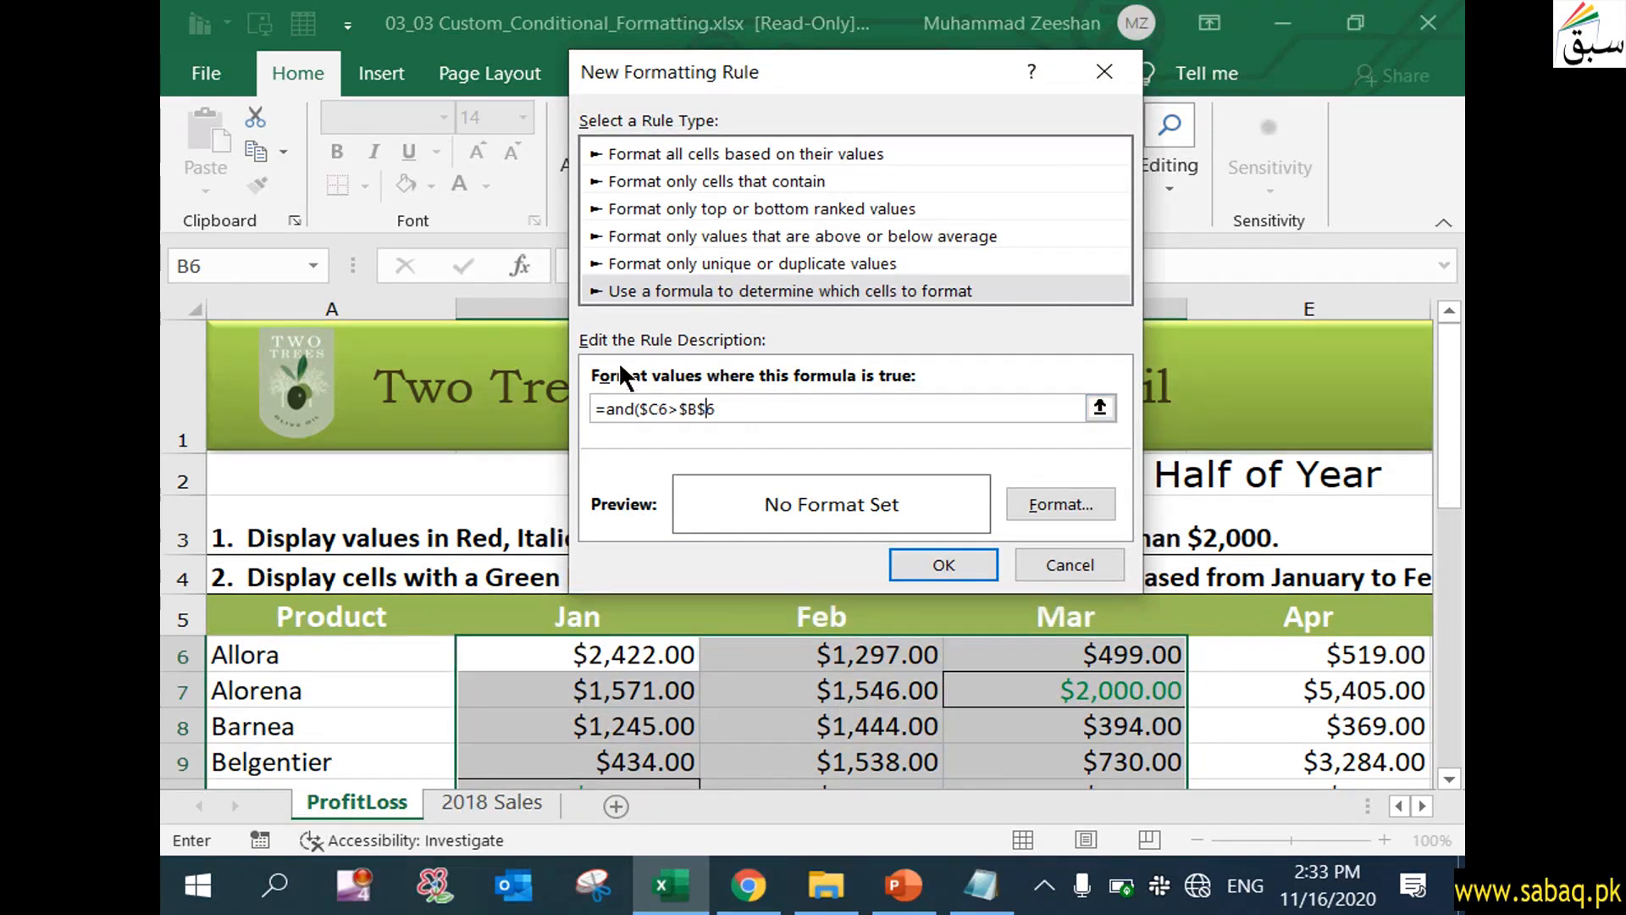
key(BackSpace)
Complete the rule formula with the second condition so that it reads =and($C6>$B6,$D6>$C6)
click(1139, 654)
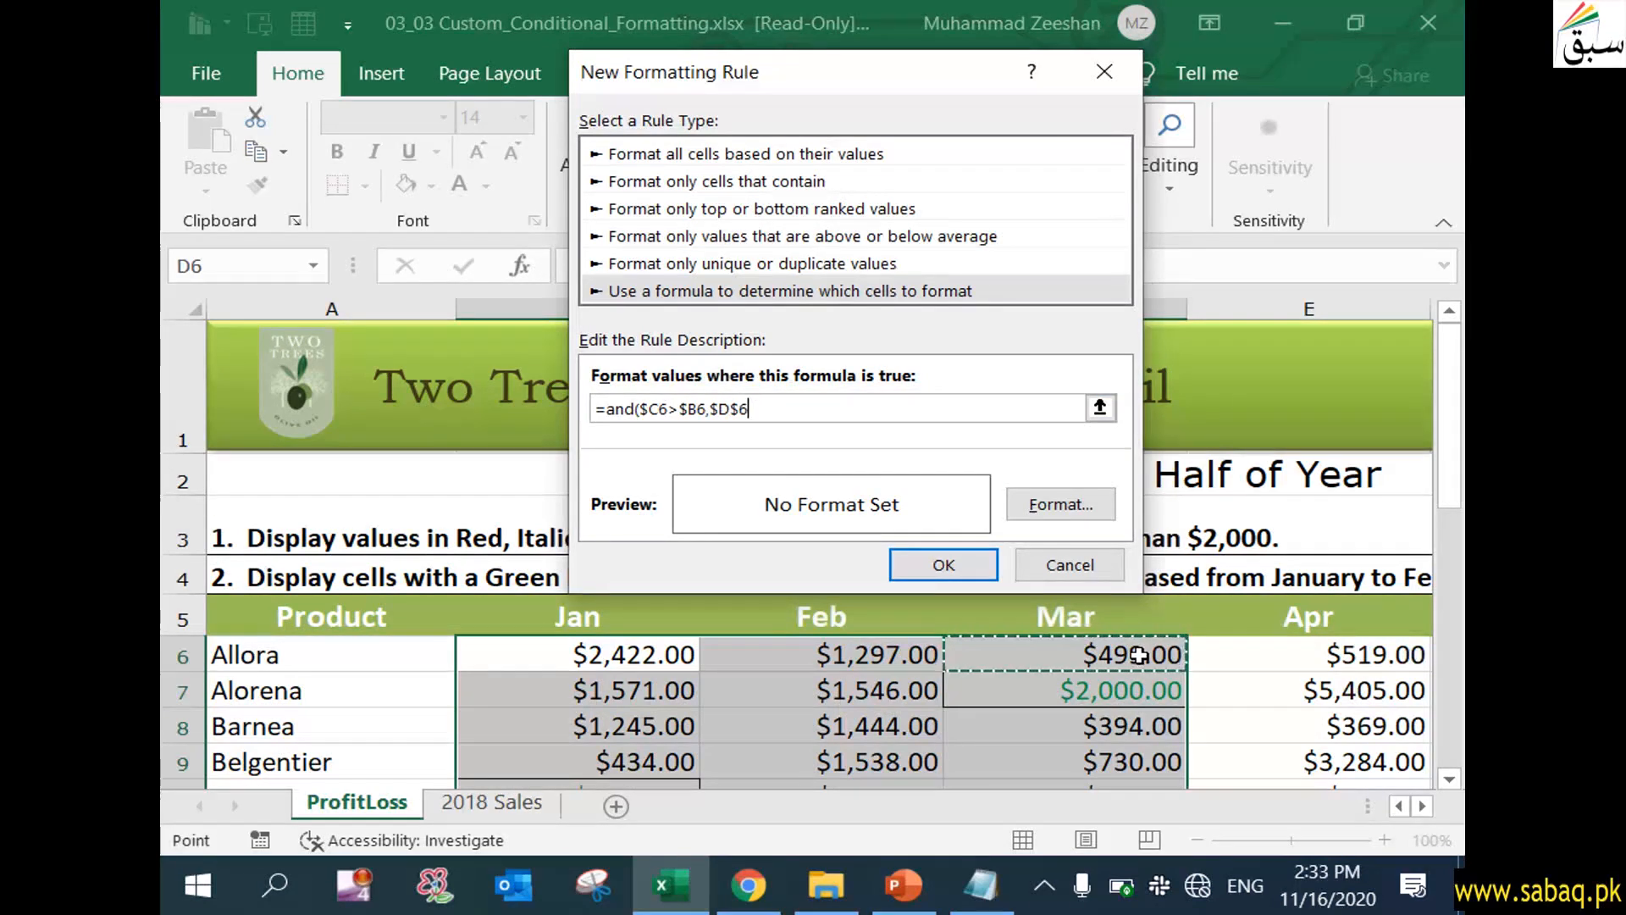
click(743, 409)
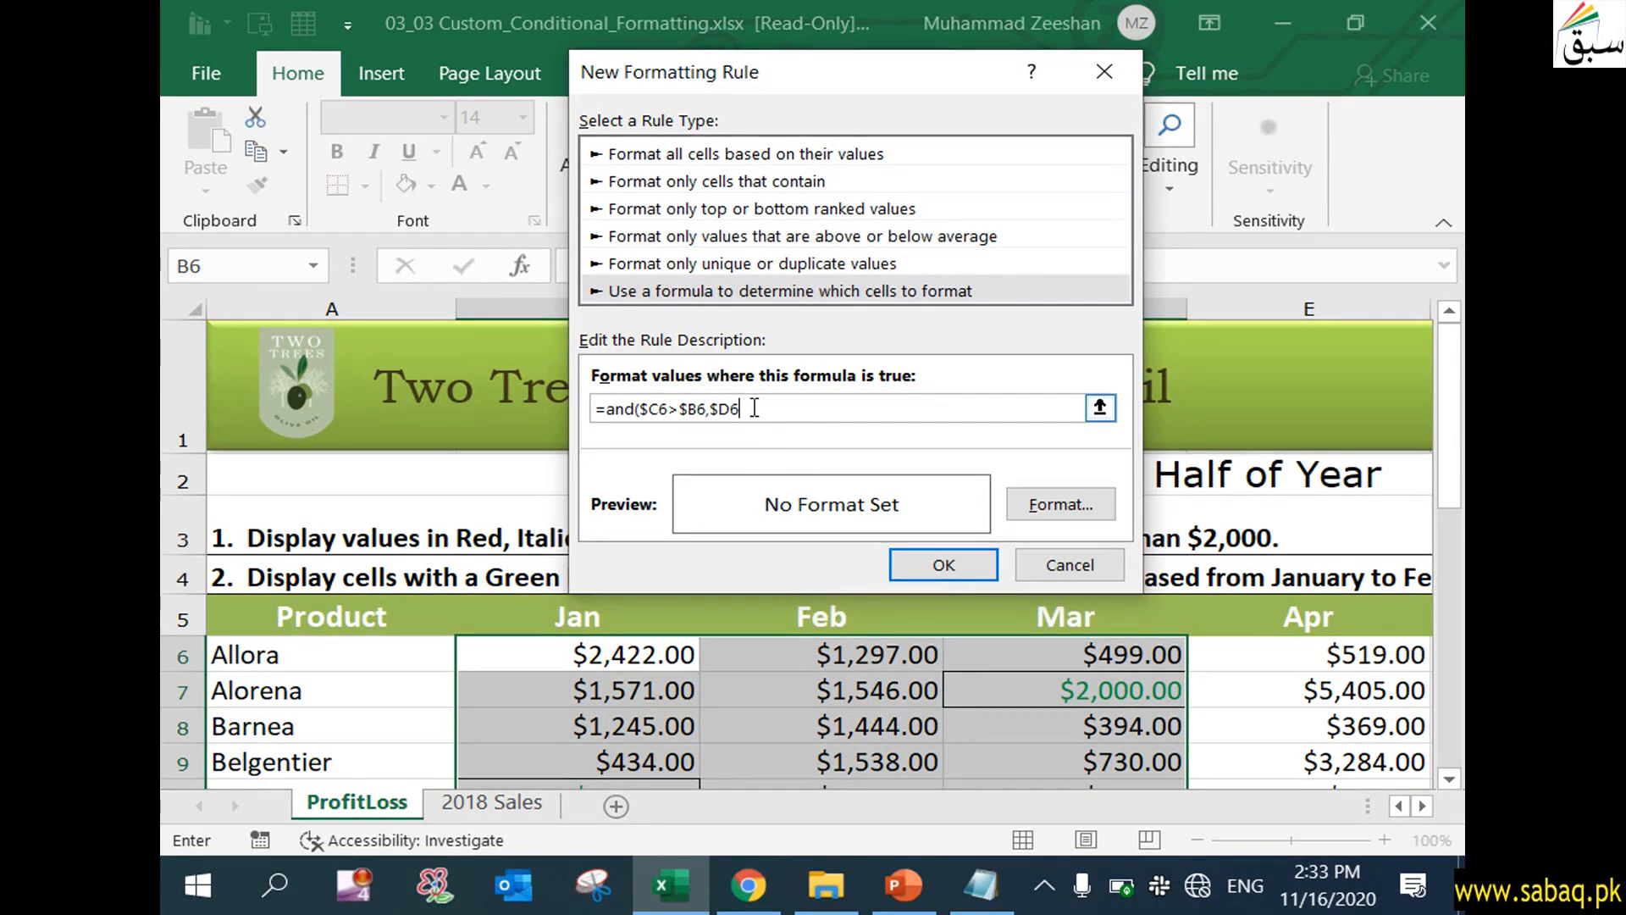
text(>)
click(900, 657)
click(782, 410)
drag(699, 407, 781, 408)
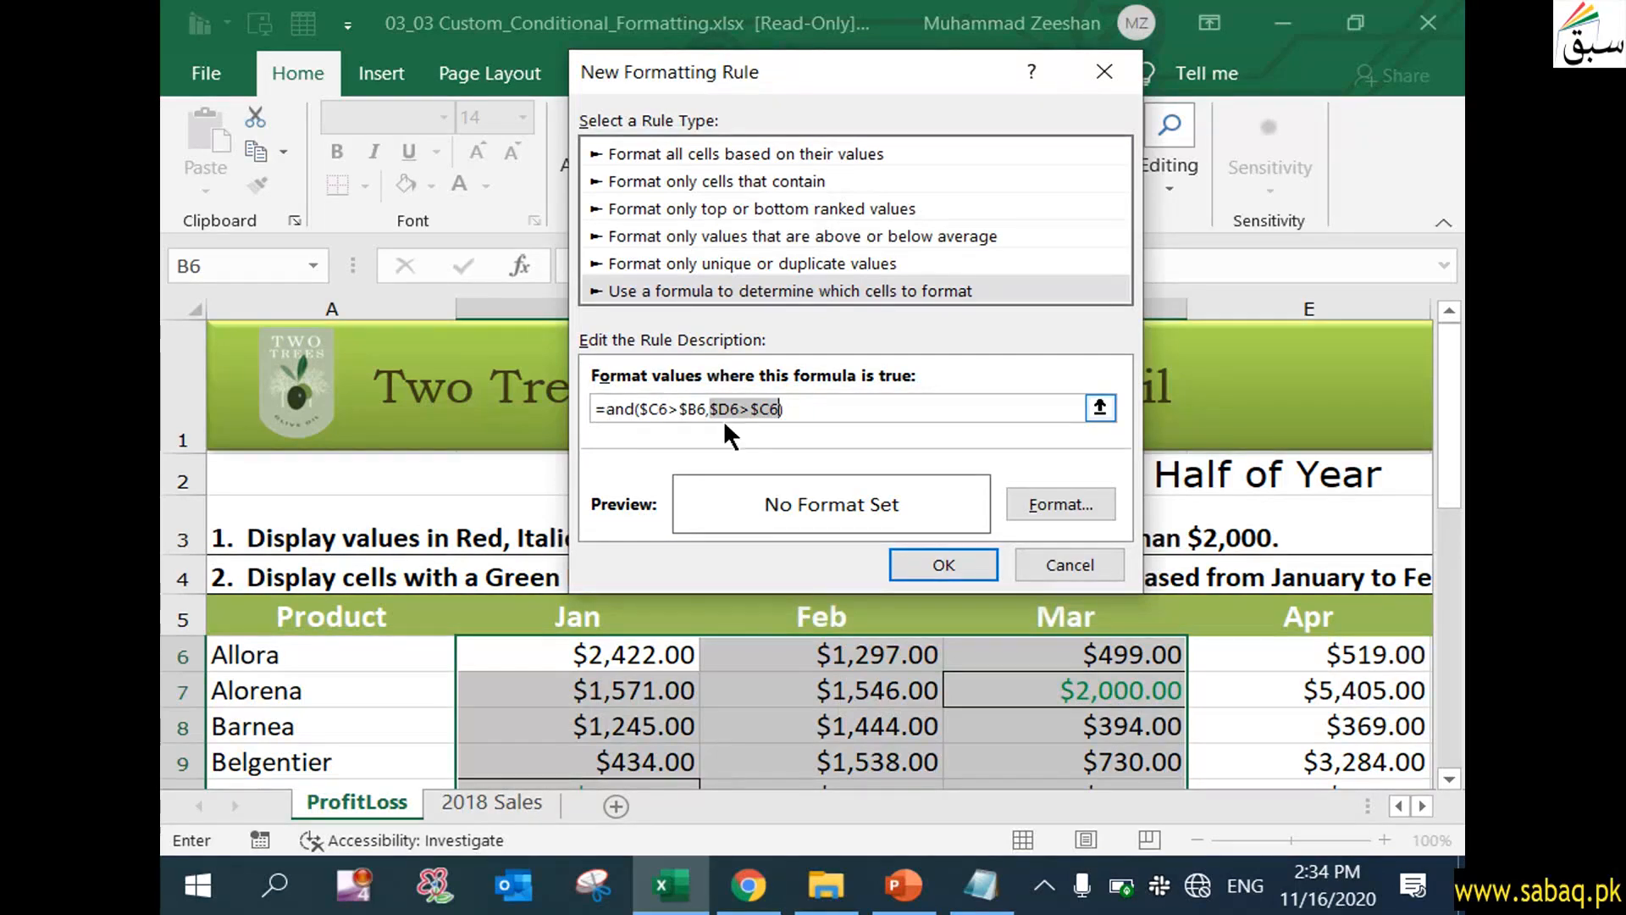
Set the formula rule's font colour to the standard green and accept the cell format
click(1103, 507)
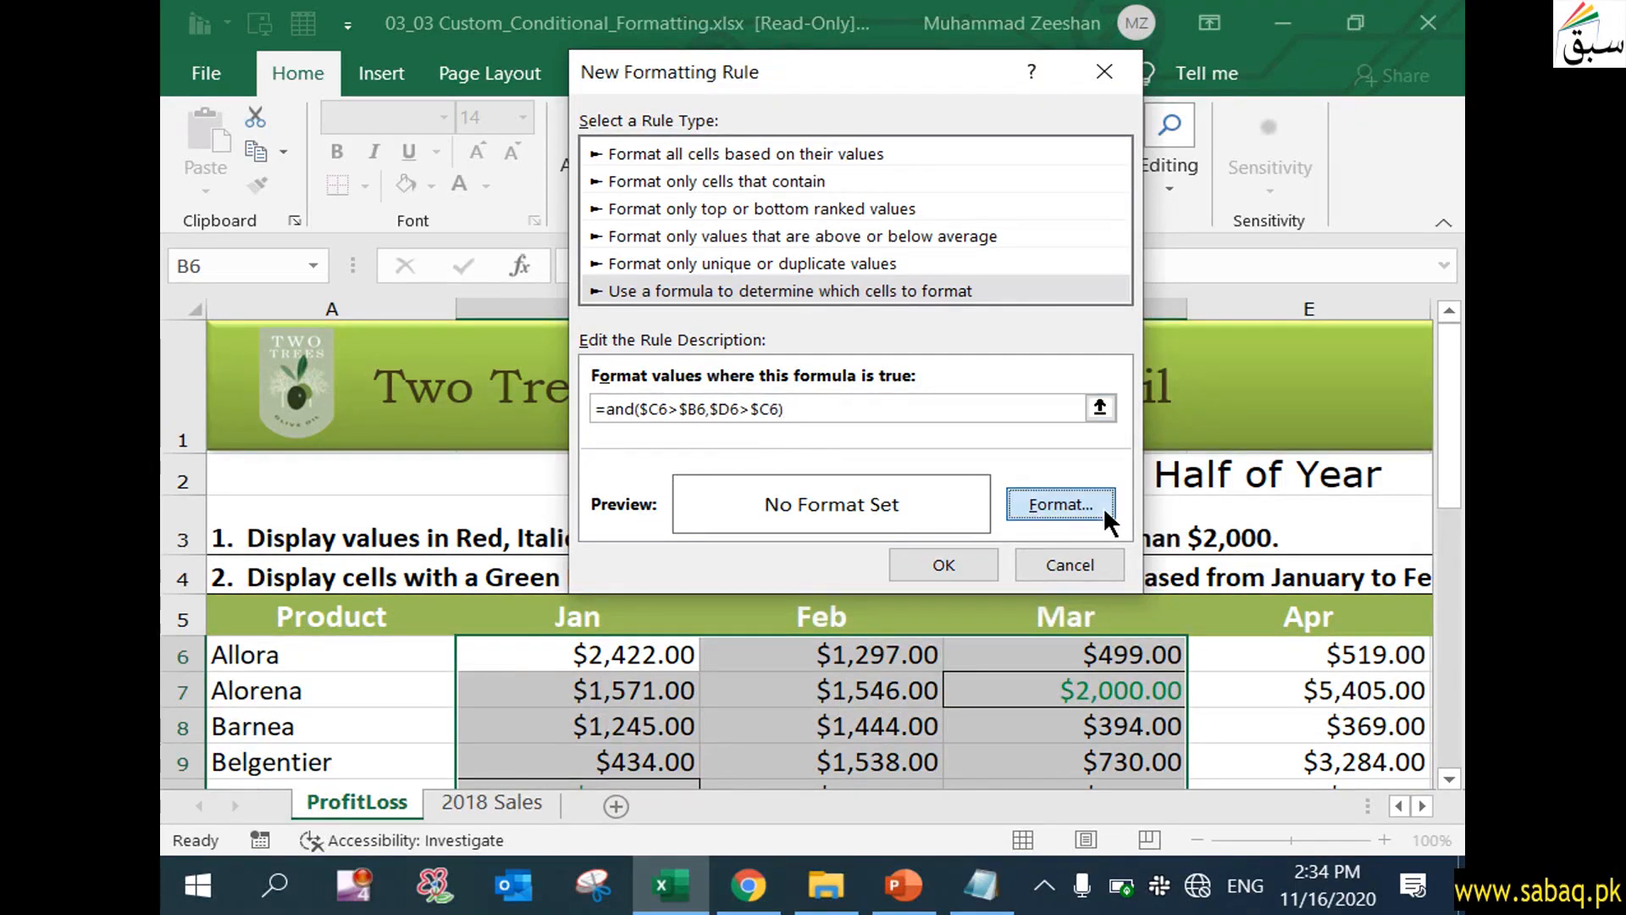
click(568, 74)
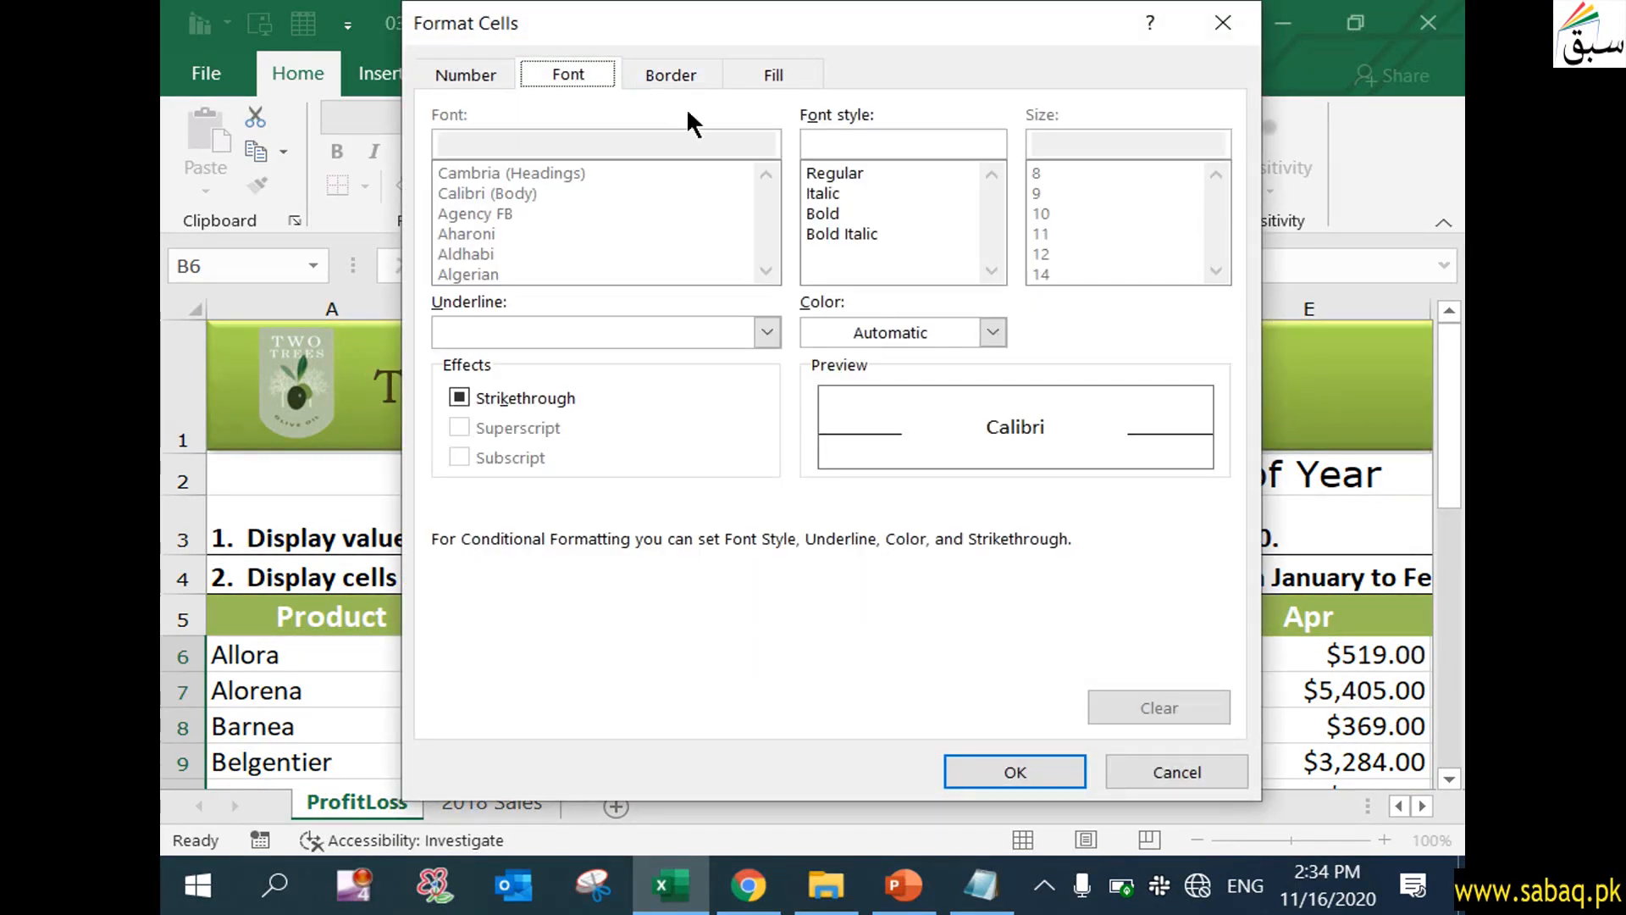
click(993, 333)
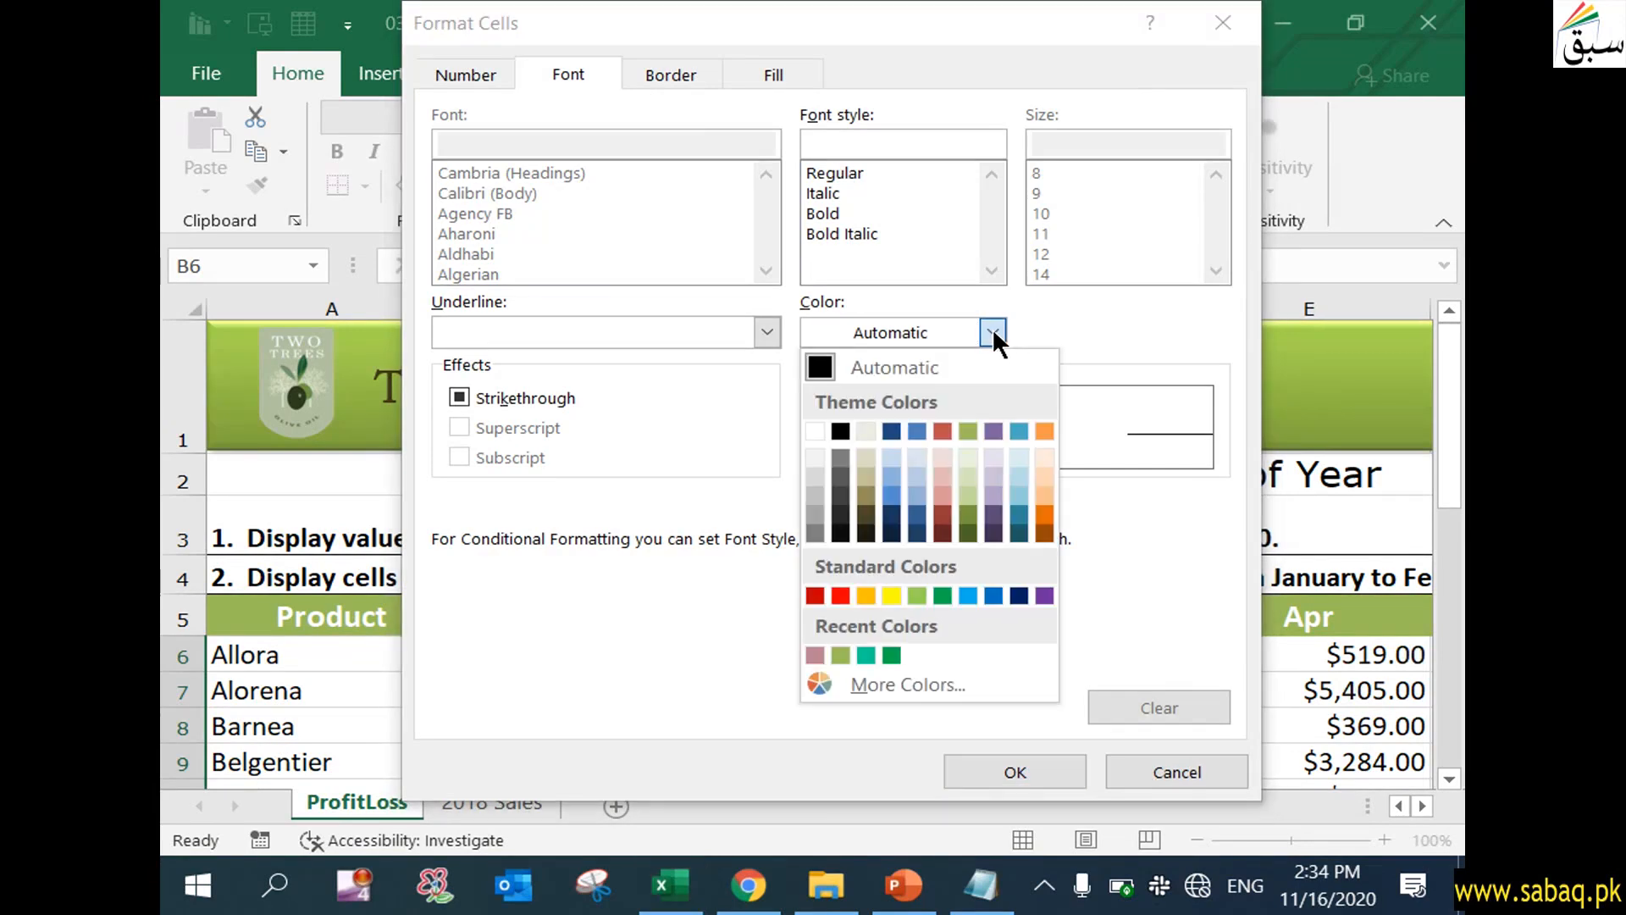
click(943, 593)
click(1055, 766)
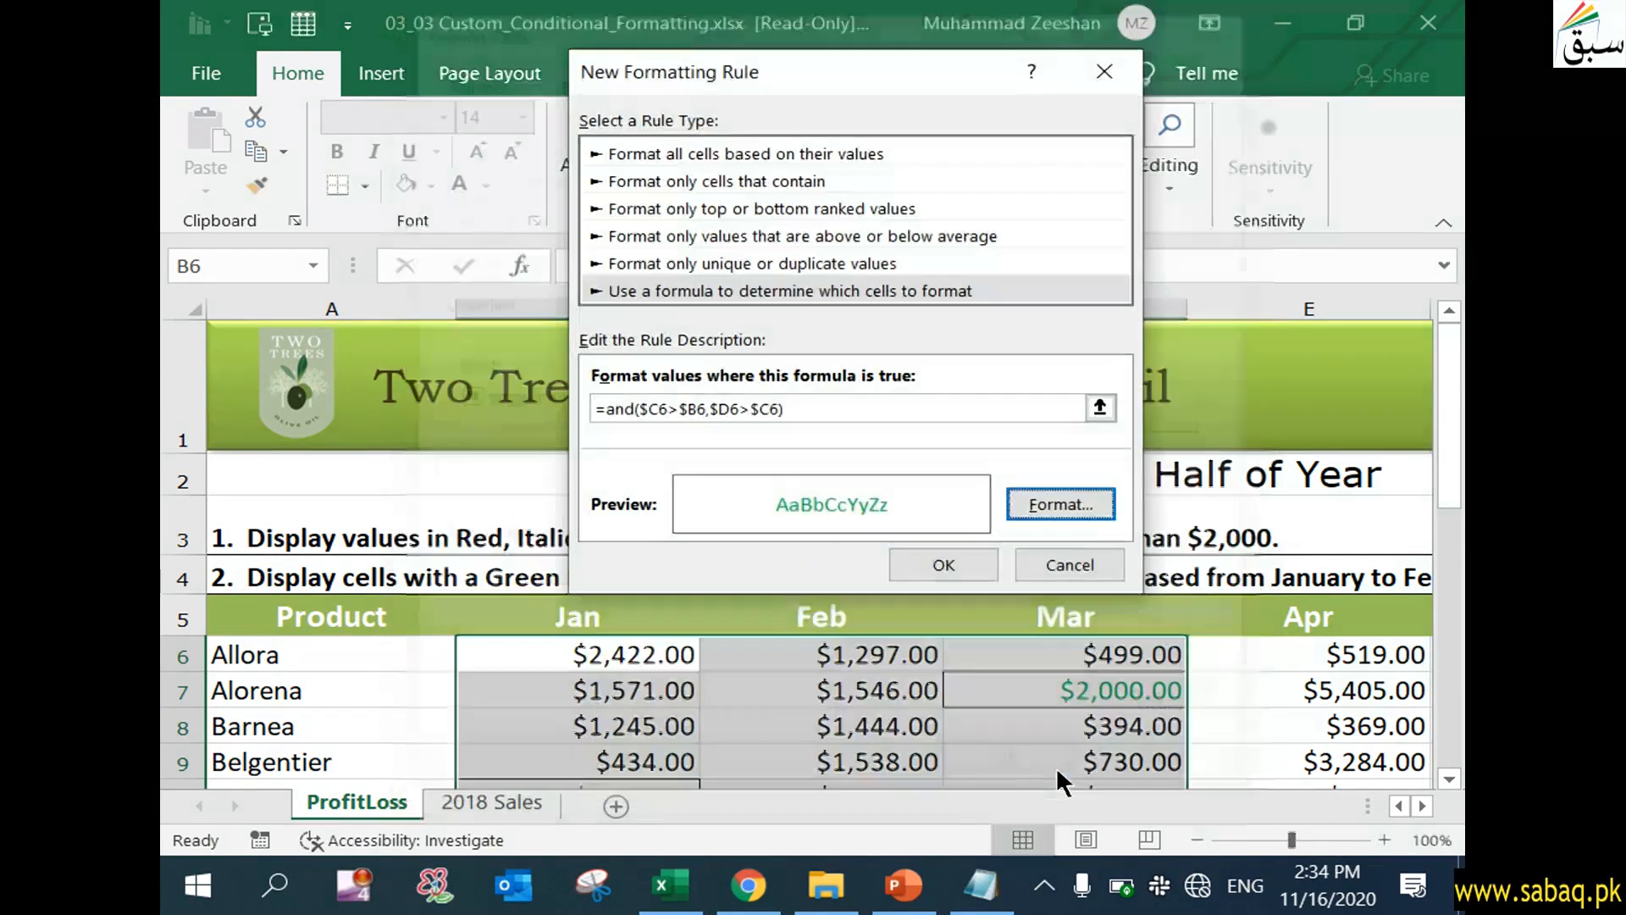
click(908, 407)
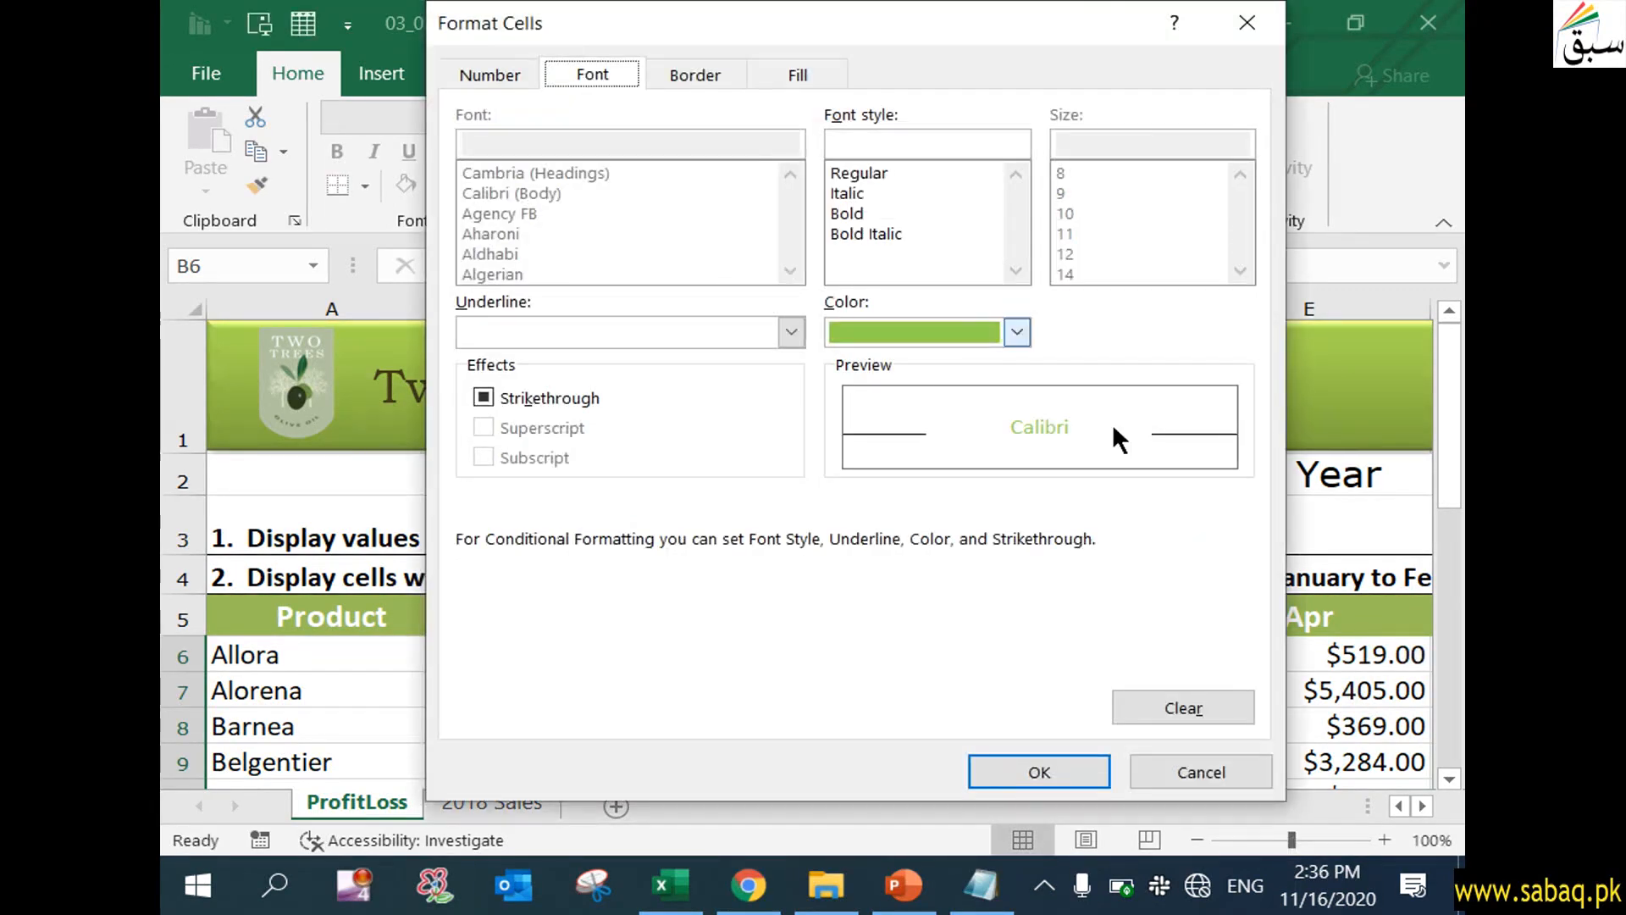
Set the formula rule's cell background to the standard green, trying yellow along the way
click(781, 72)
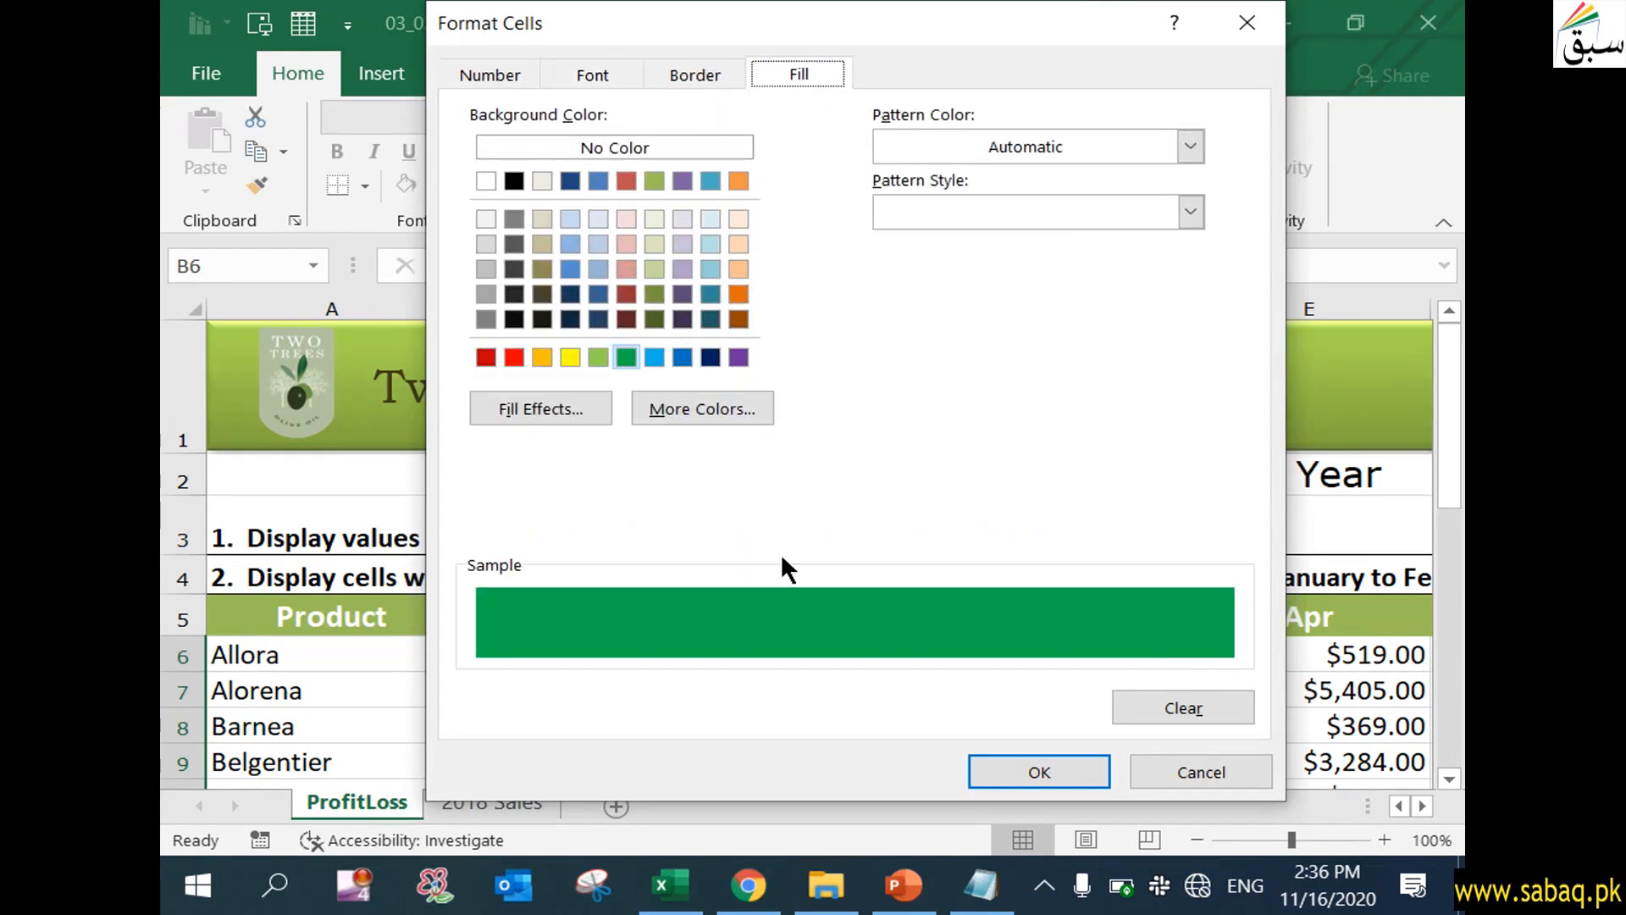
click(571, 356)
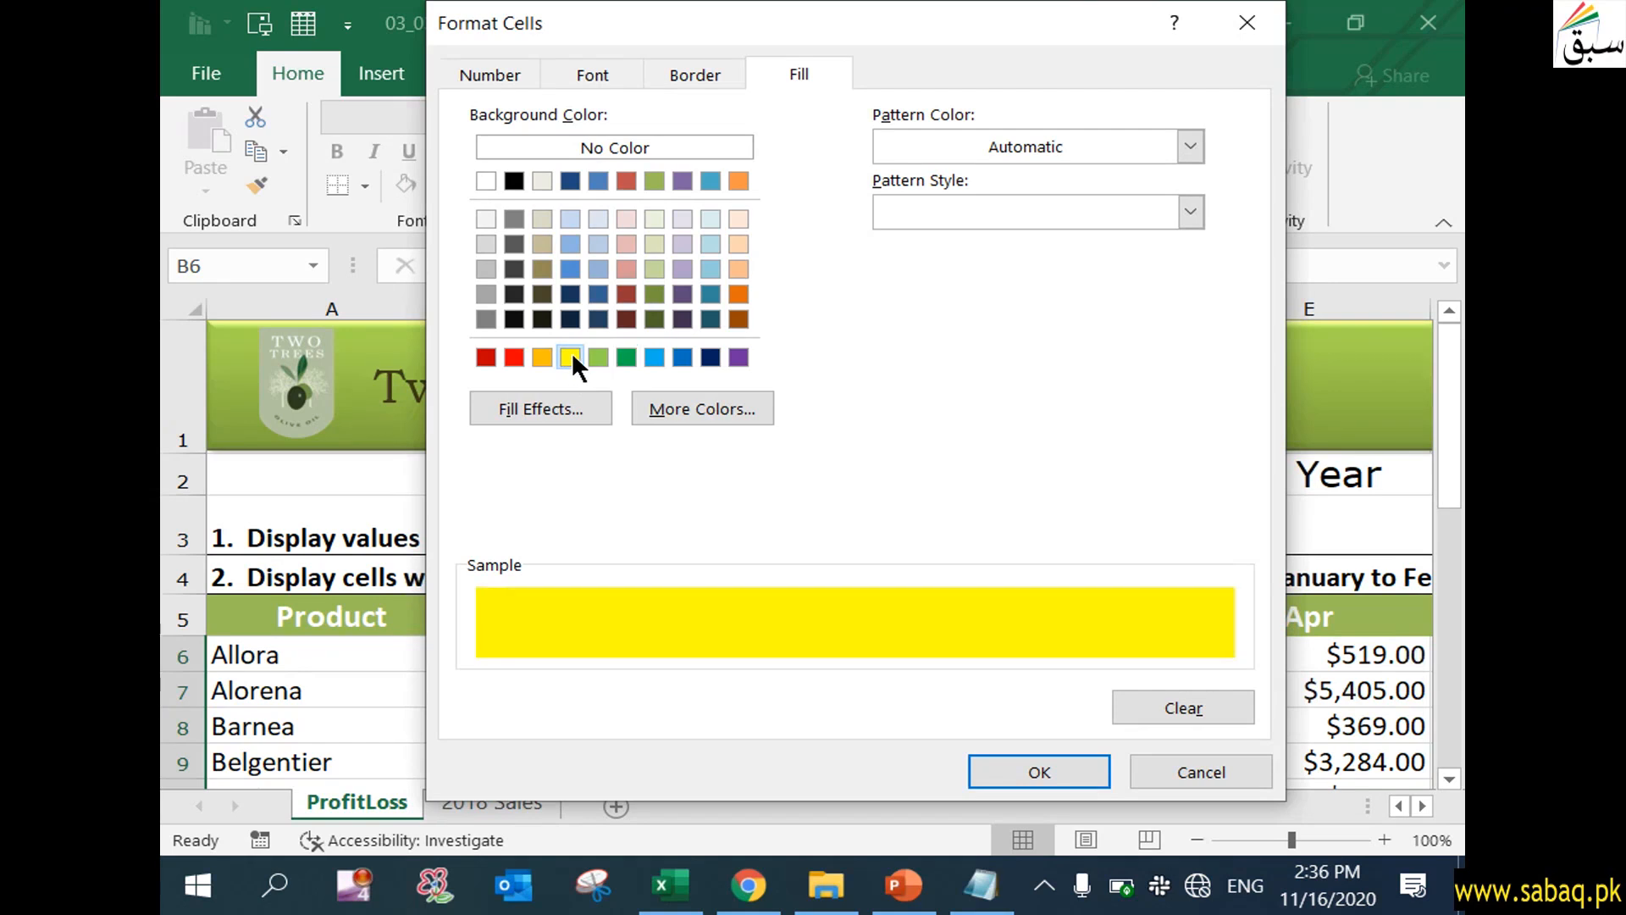
click(631, 355)
Change the formula rule's font colour to white, accept the cell format and apply the rule to the selected sales
click(597, 72)
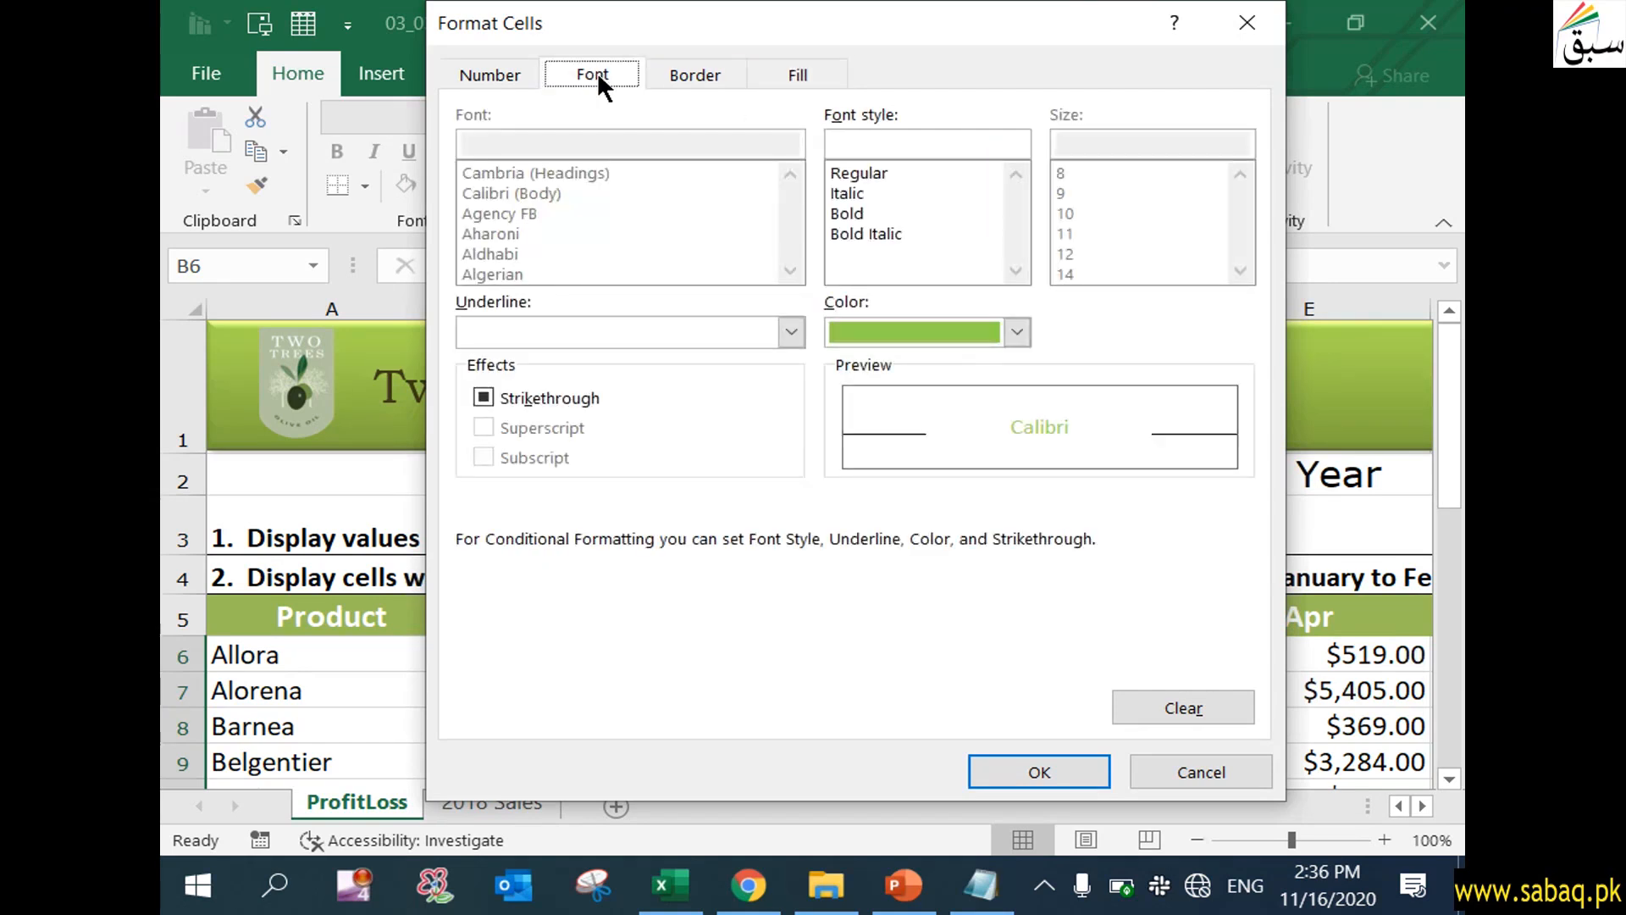
click(1016, 331)
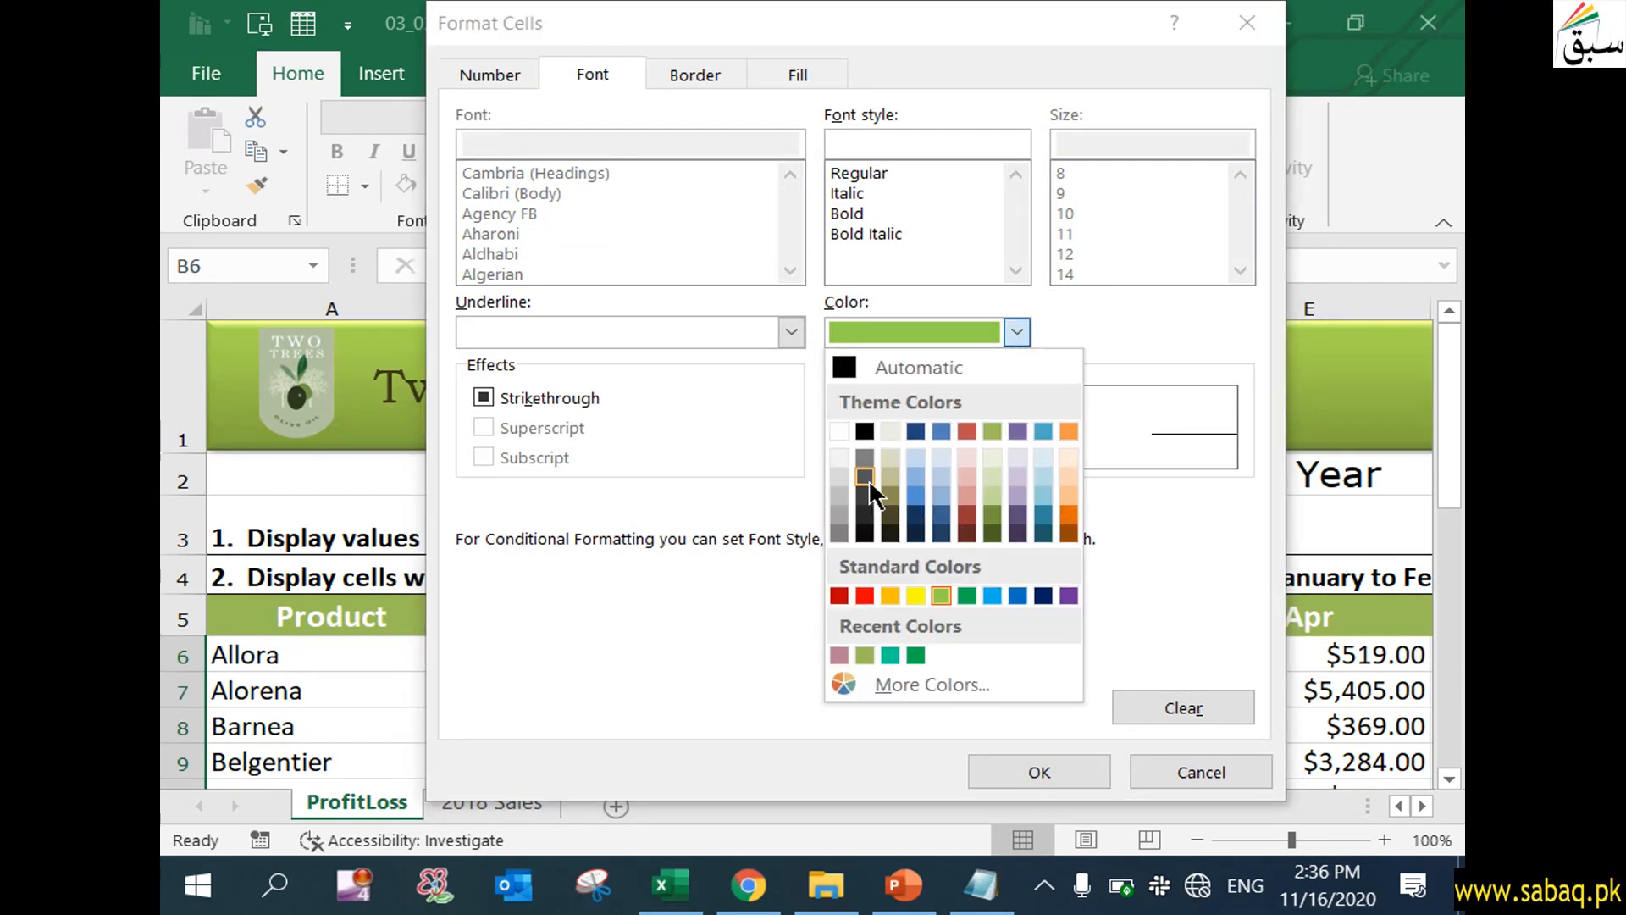
click(839, 432)
click(1054, 762)
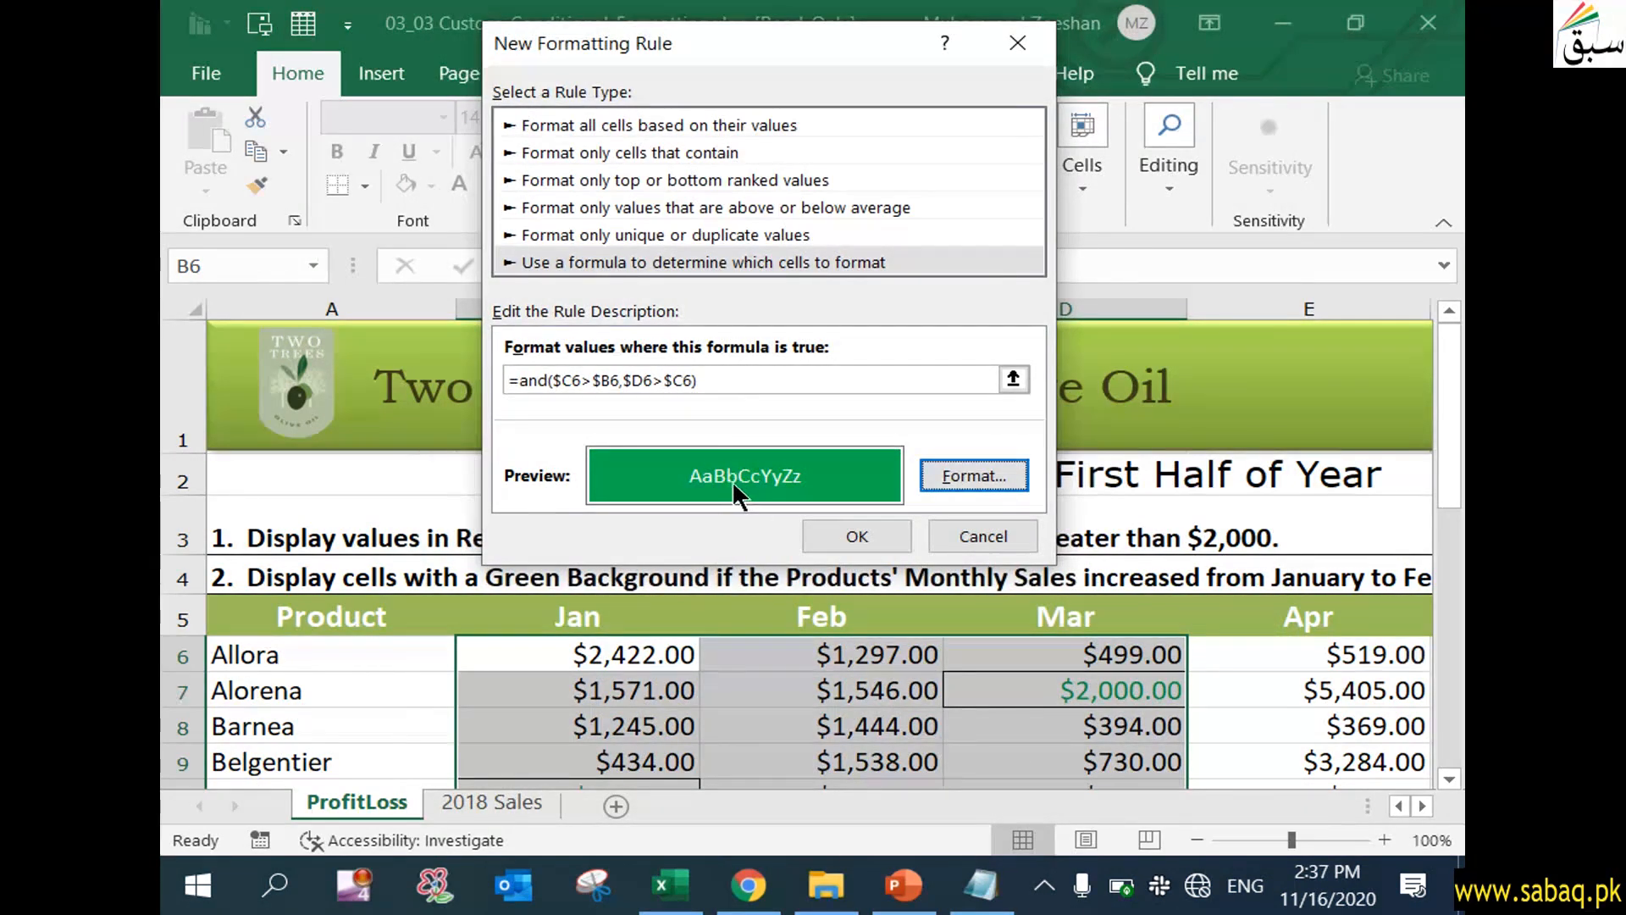
click(858, 534)
Examine the January, February and March sales of the highlighted Cerignola row against the rule's condition
scroll(875, 608, down, 2)
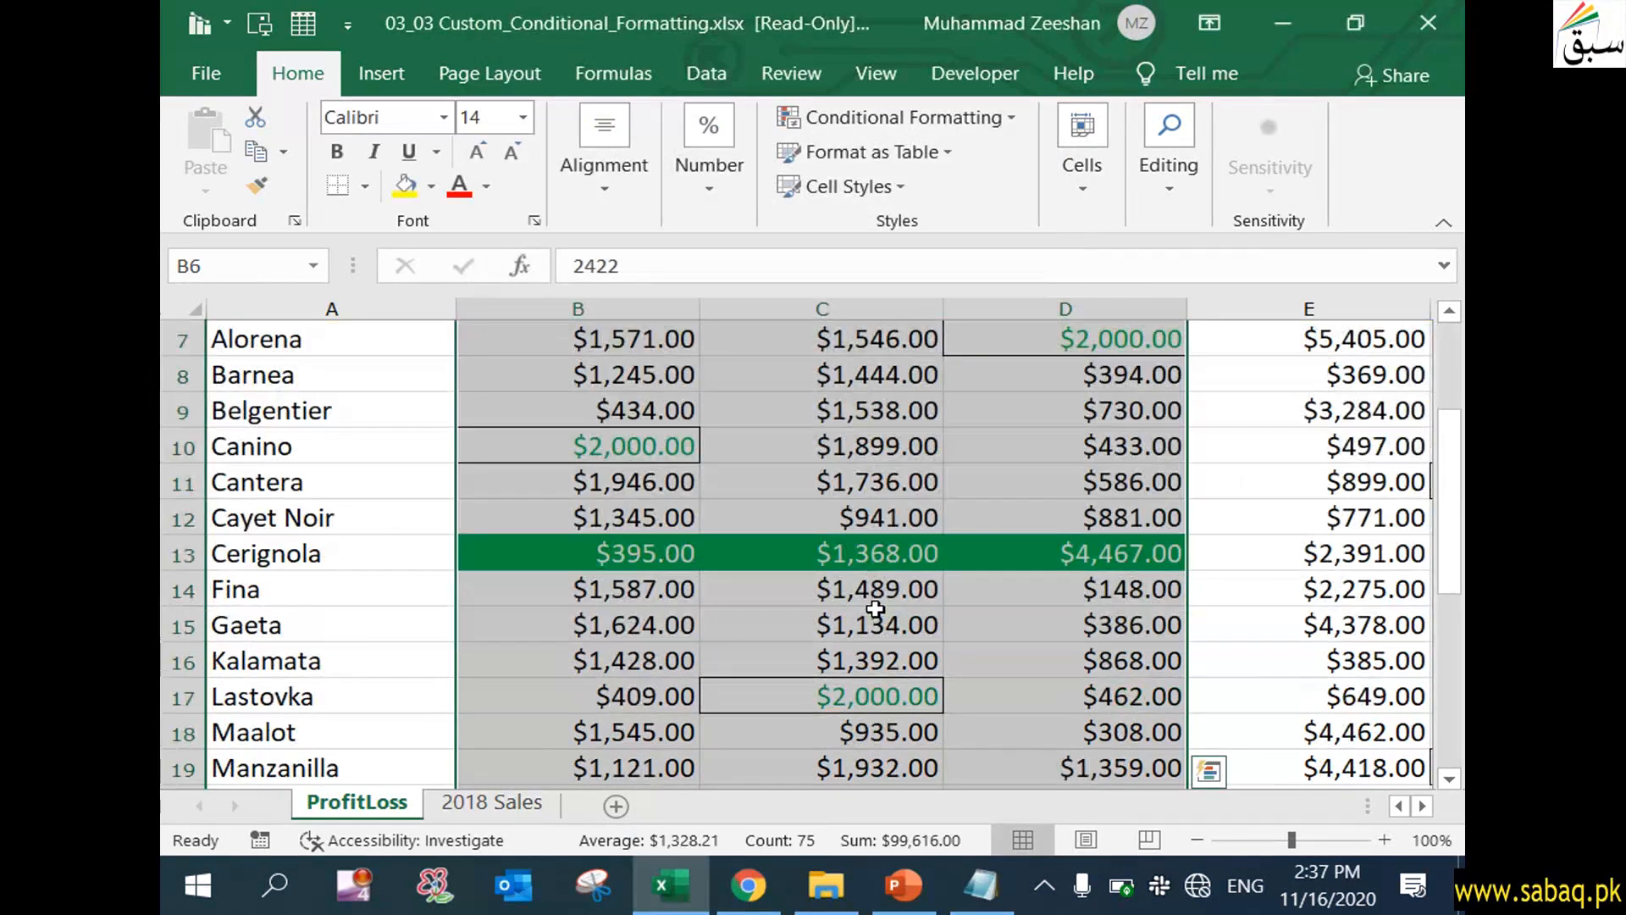
click(874, 594)
drag(631, 552, 1055, 555)
scroll(974, 551, up, 2)
scroll(898, 547, down, 2)
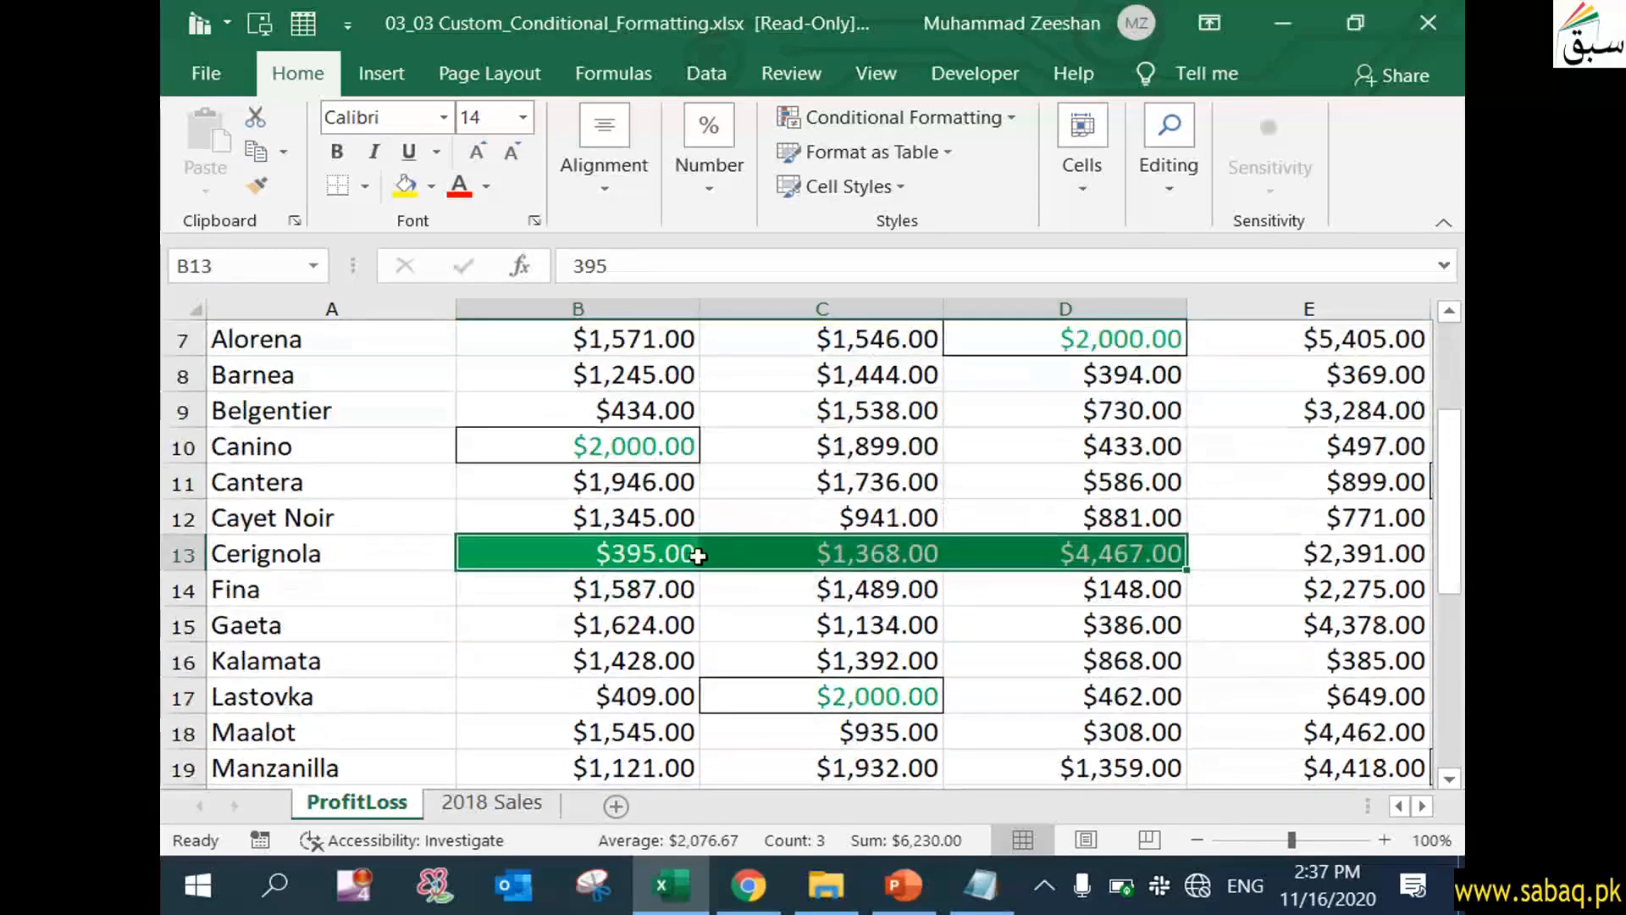
key(Tab)
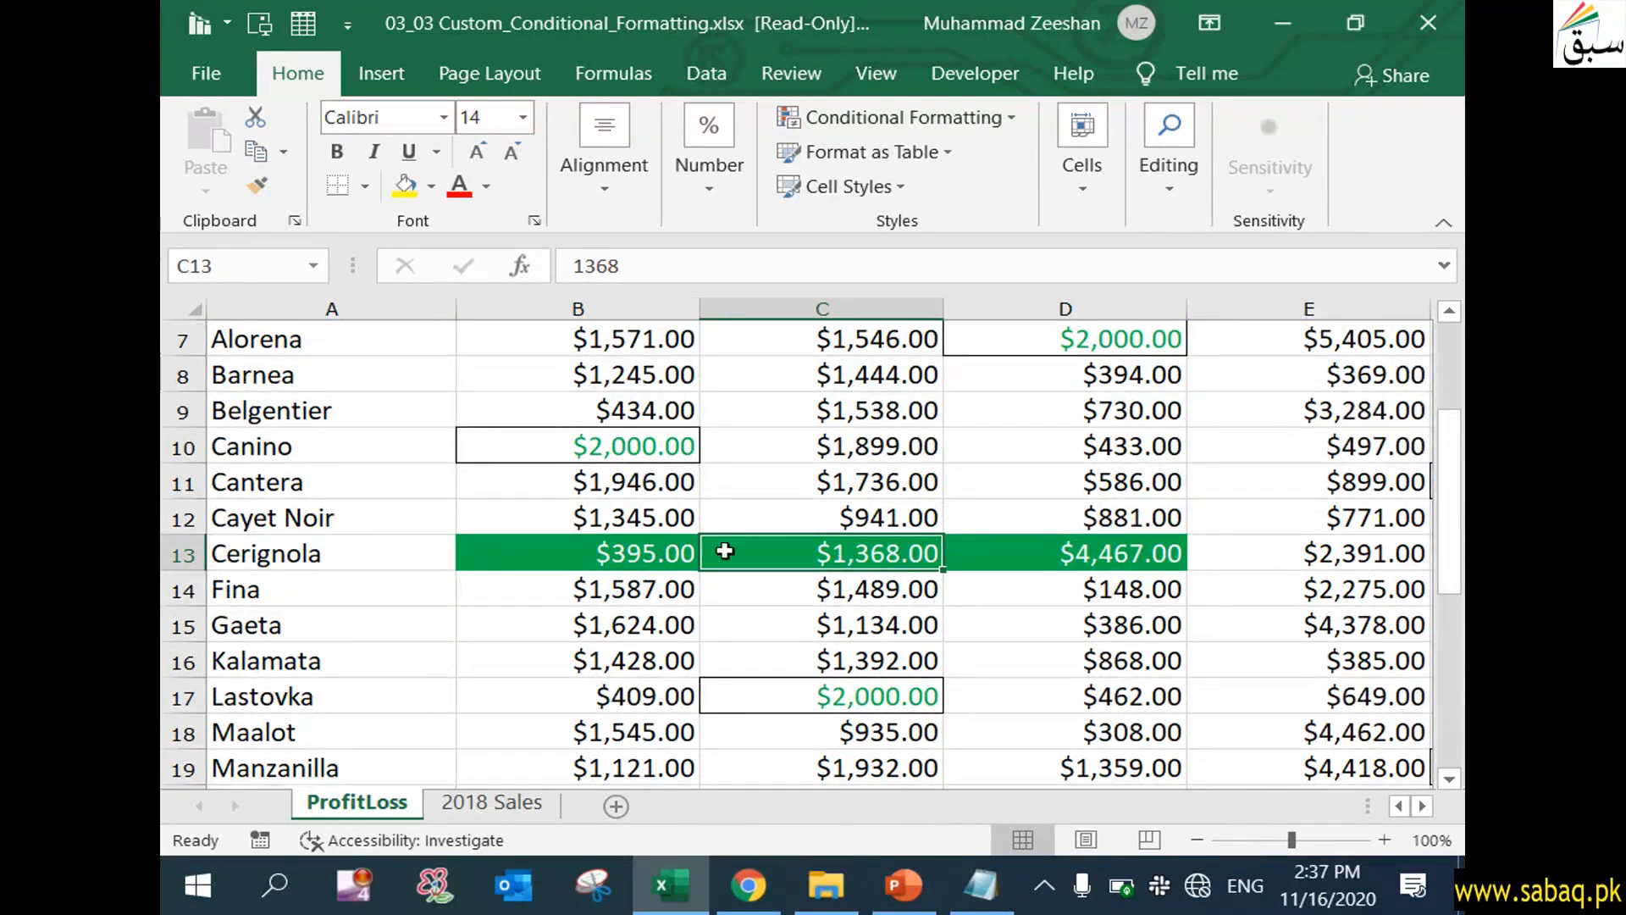
key(Tab)
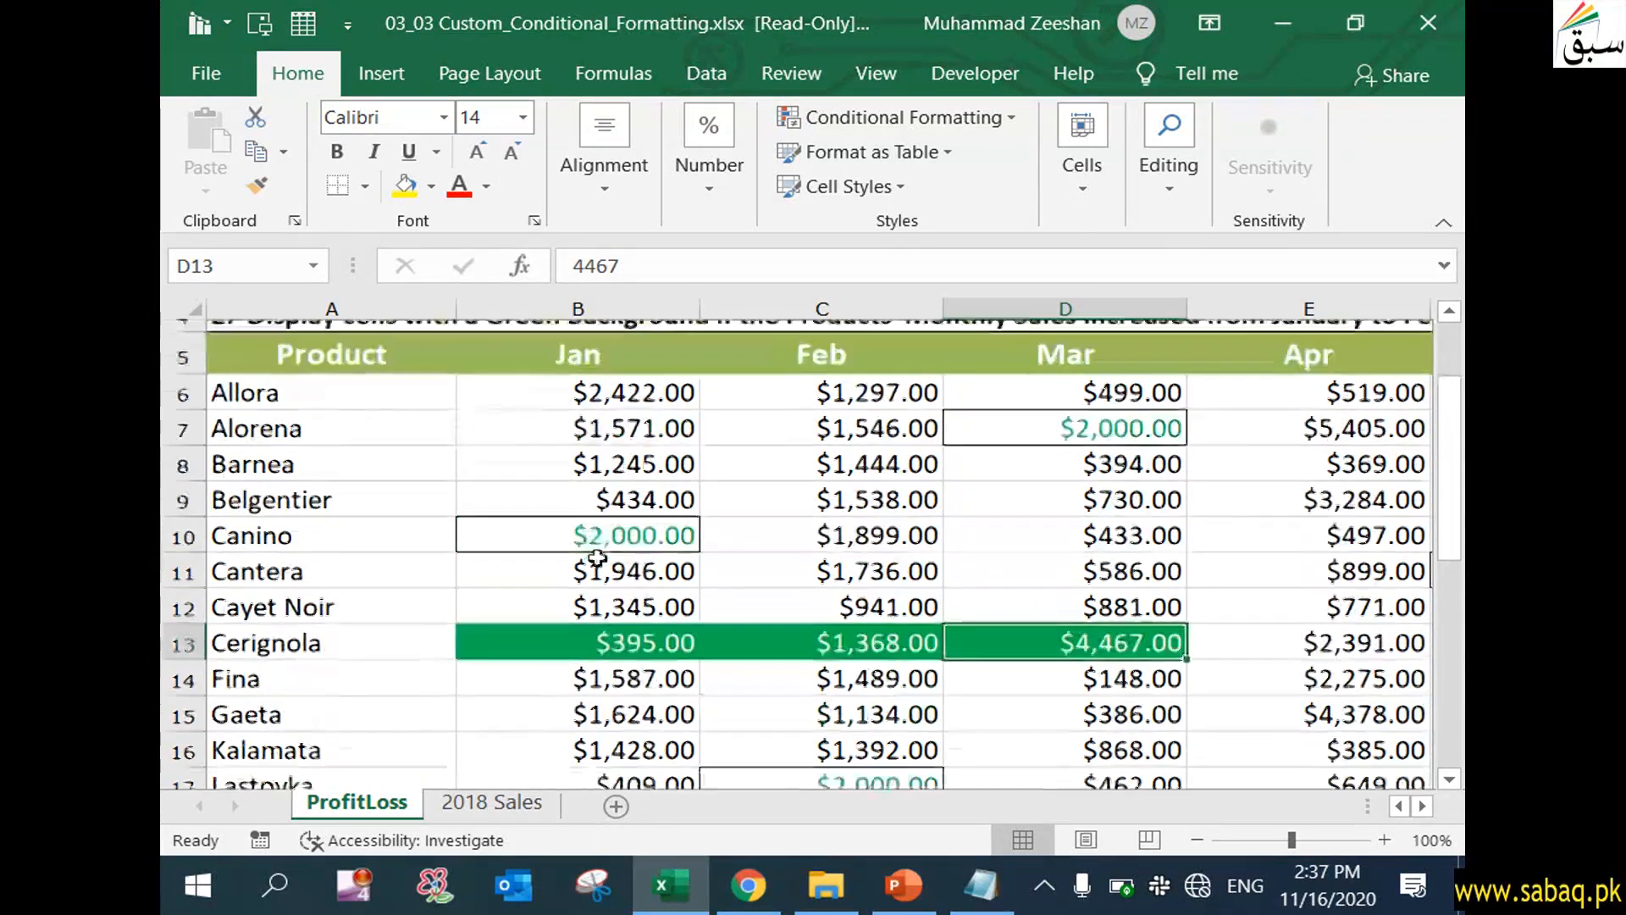
scroll(597, 551, up, 1)
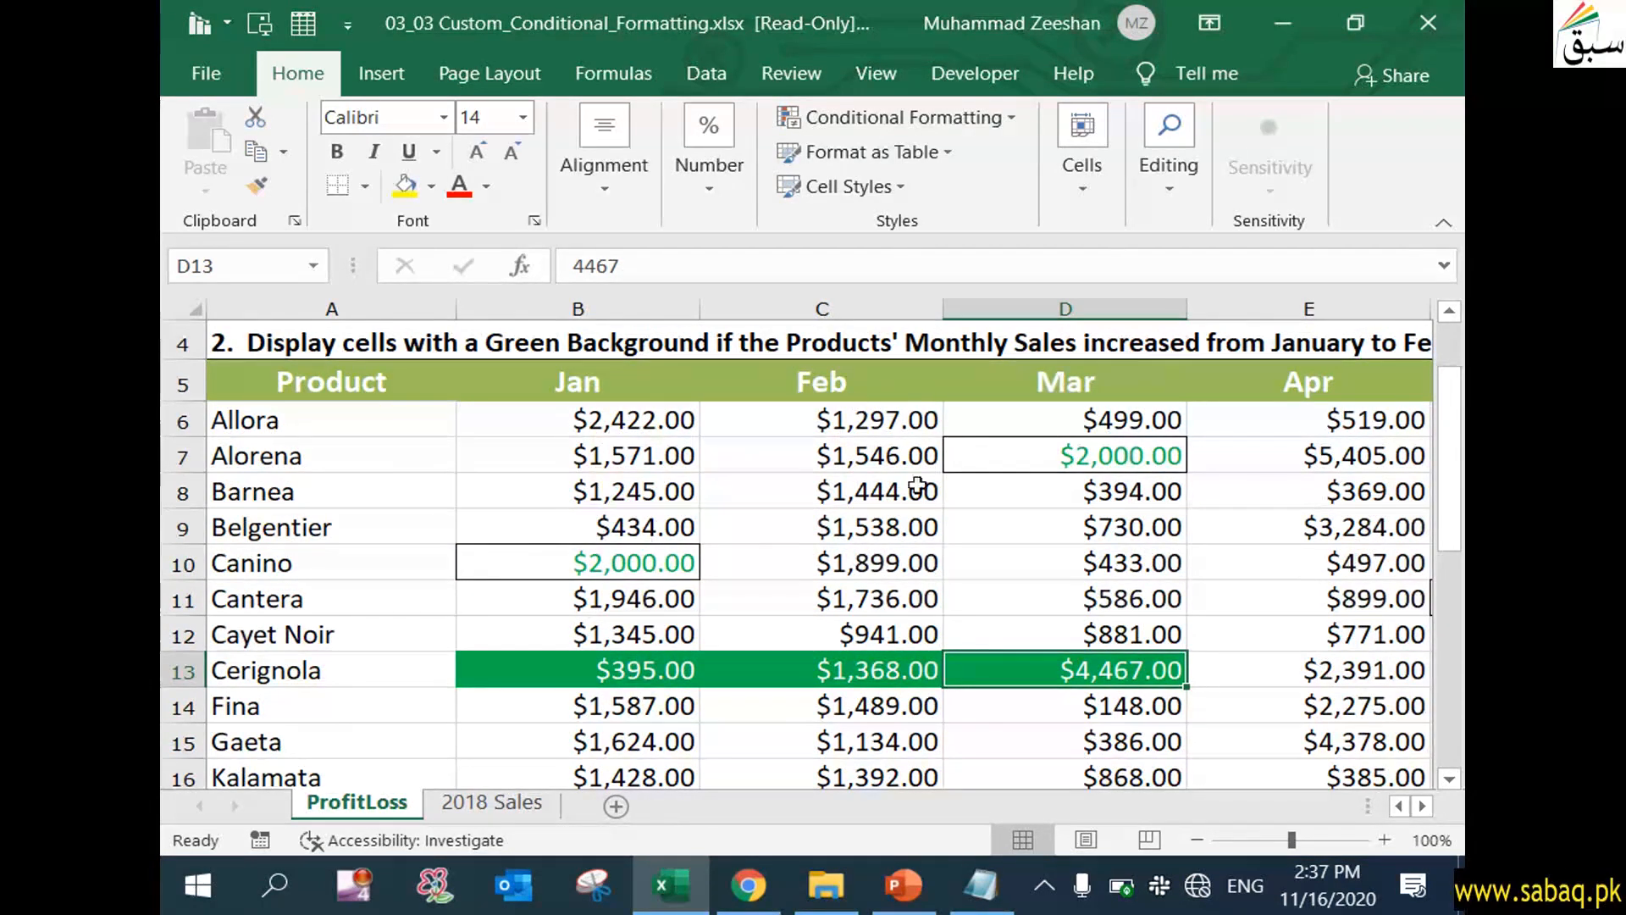
scroll(957, 690, down, 1)
scroll(956, 690, up, 1)
drag(584, 671, 1101, 706)
Check the January to March sales in the highlighted Nicoise, Palma and Rachati rows, and look over the rest of the table
scroll(902, 728, down, 2)
drag(637, 761, 1049, 766)
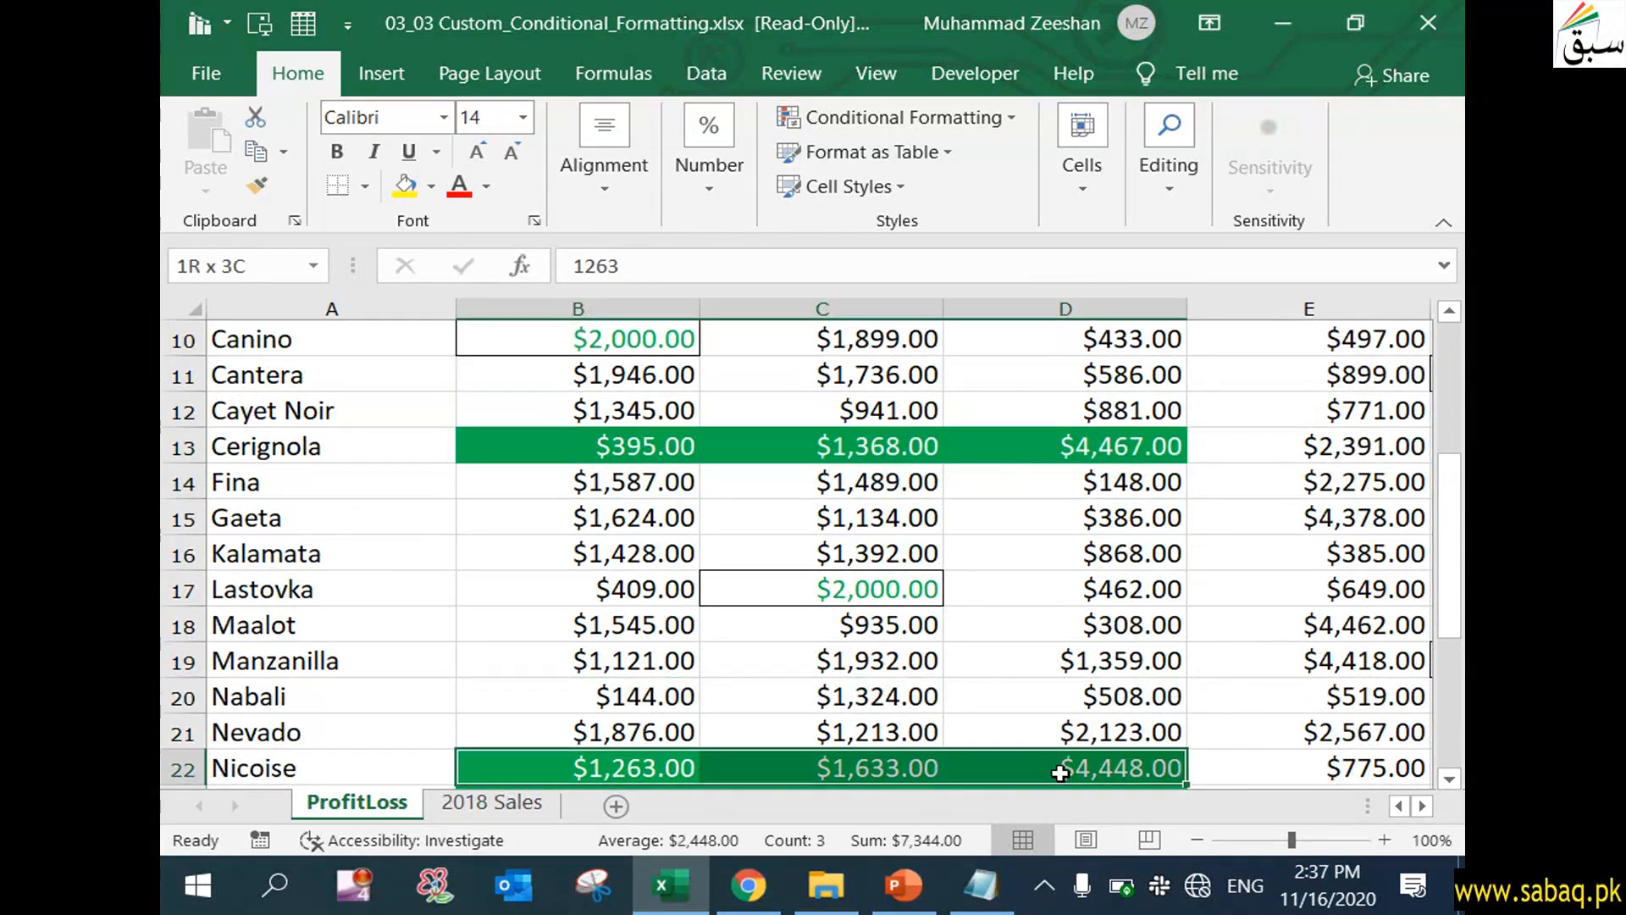
scroll(709, 650, down, 1)
scroll(709, 650, down, 2)
drag(644, 588, 1070, 590)
drag(629, 660, 1056, 658)
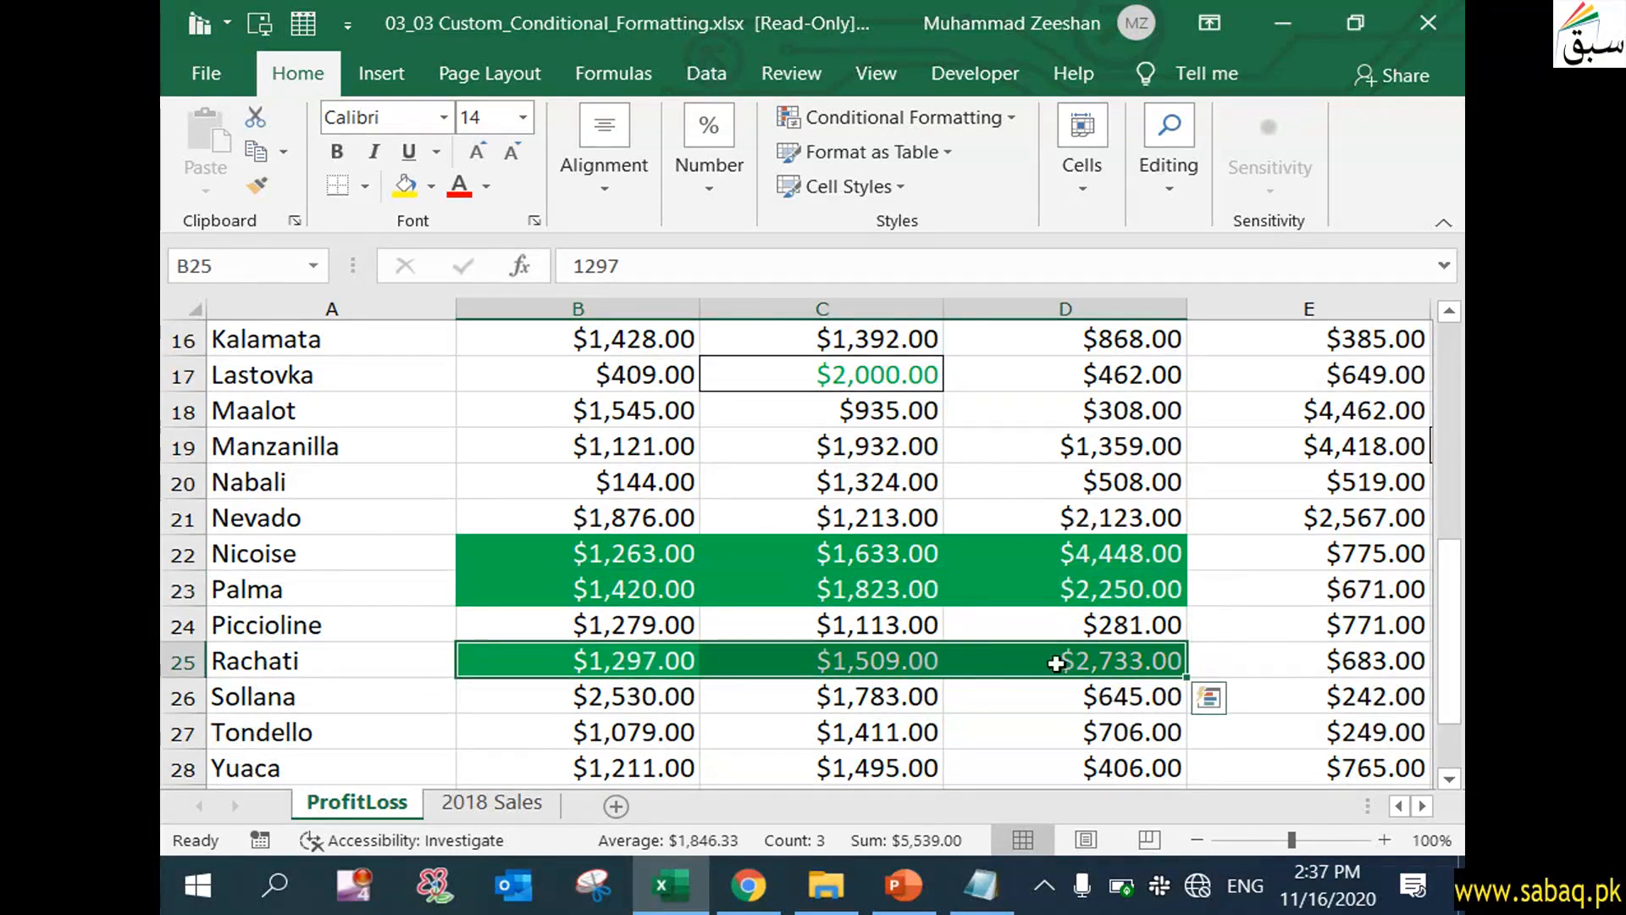
scroll(800, 727, down, 2)
scroll(803, 714, up, 7)
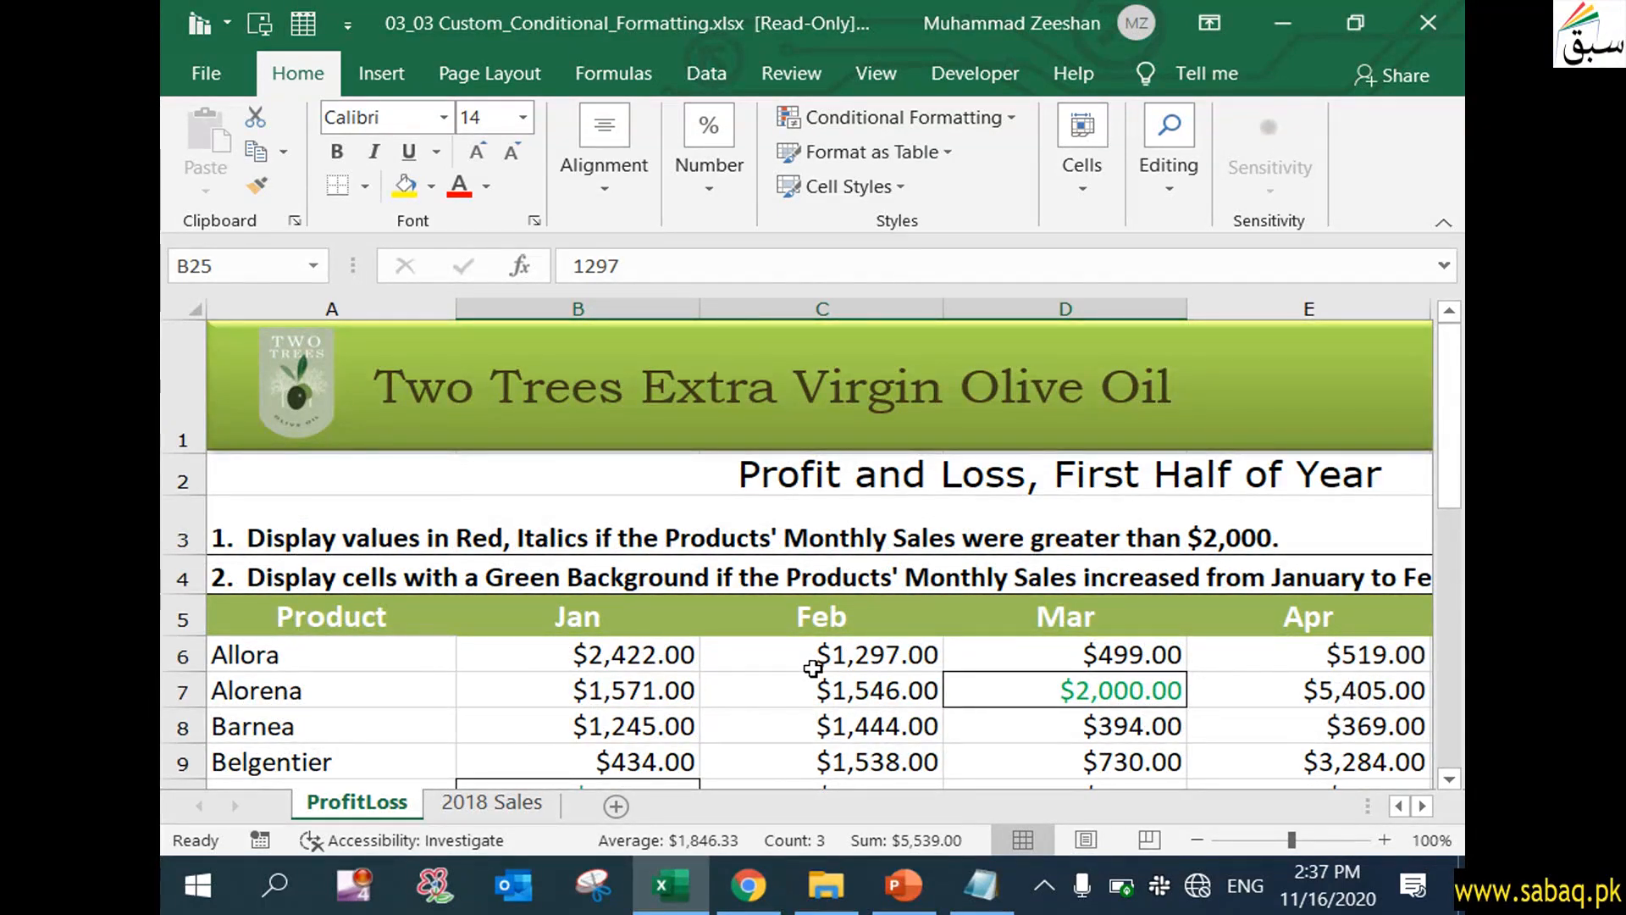
scroll(813, 669, down, 1)
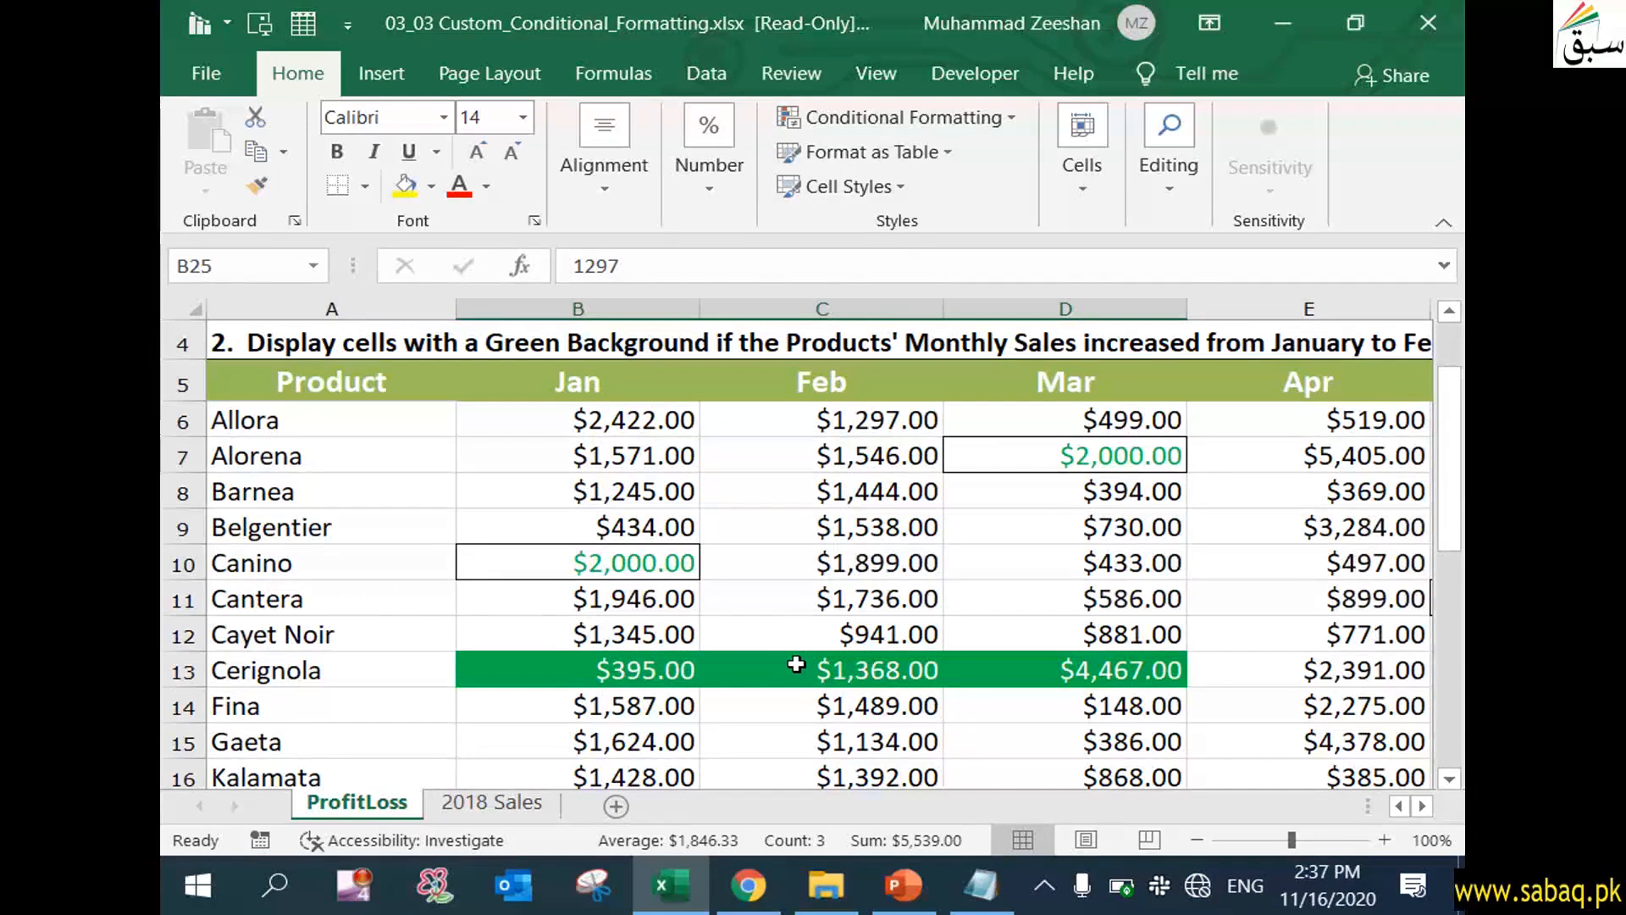